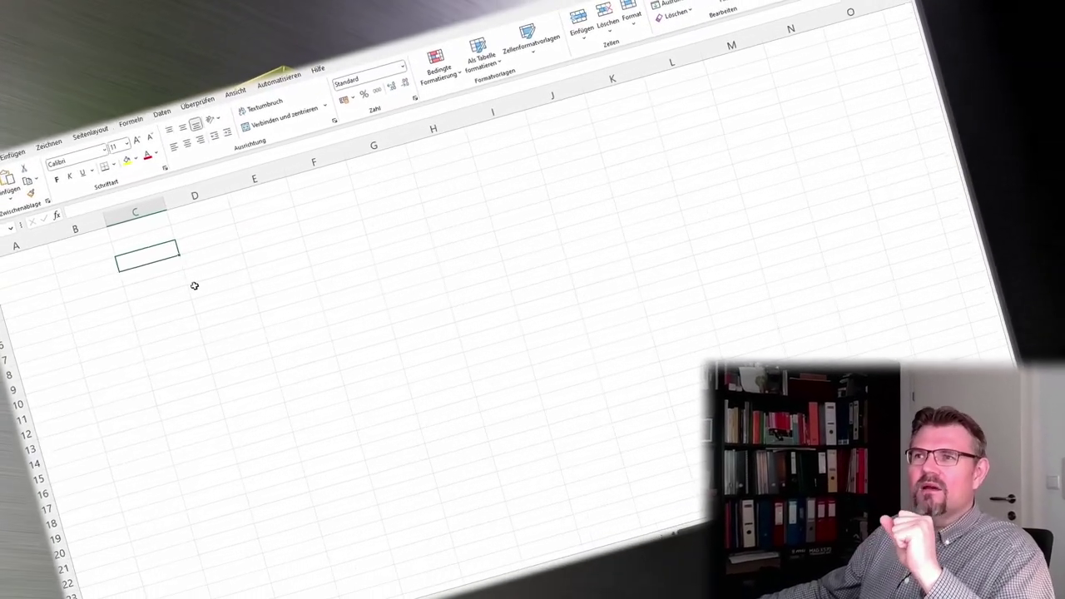
- Insert an equation object, drag it to around cell D7 and clear its placeholder text
{"action": "left_click", "coordinate": [20, 132]}
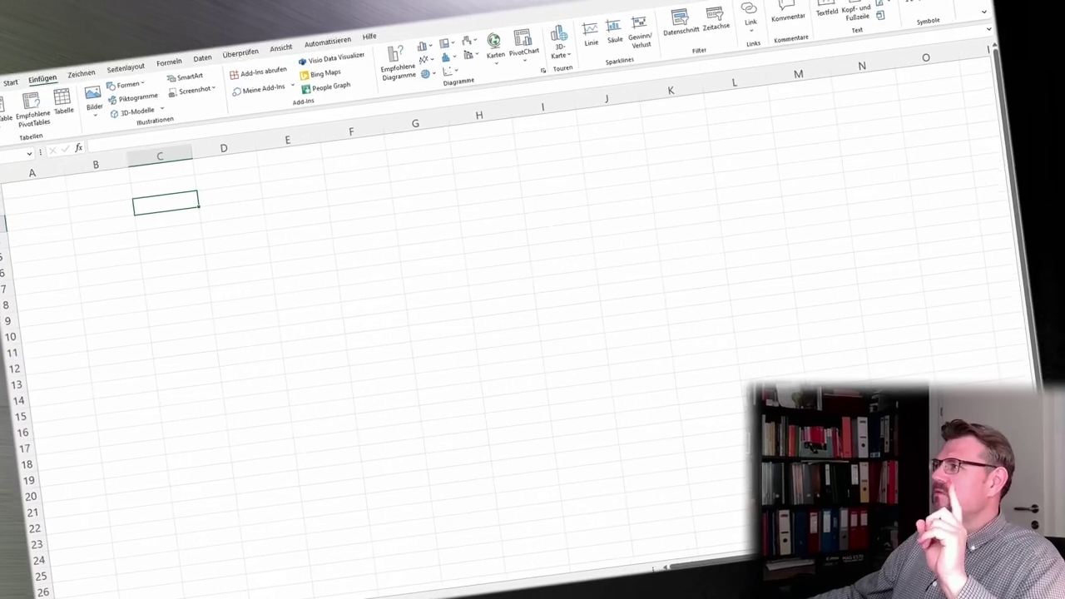
{"action": "left_click", "coordinate": [936, 2]}
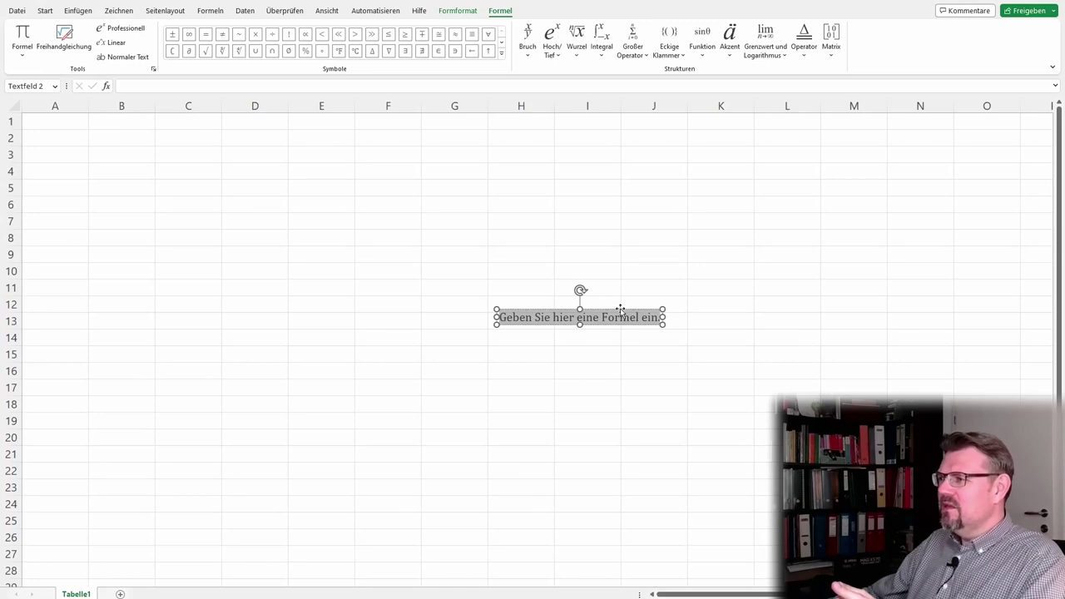
{"action": "left_click_drag", "start_coordinate": [620, 309], "coordinate": [351, 220]}
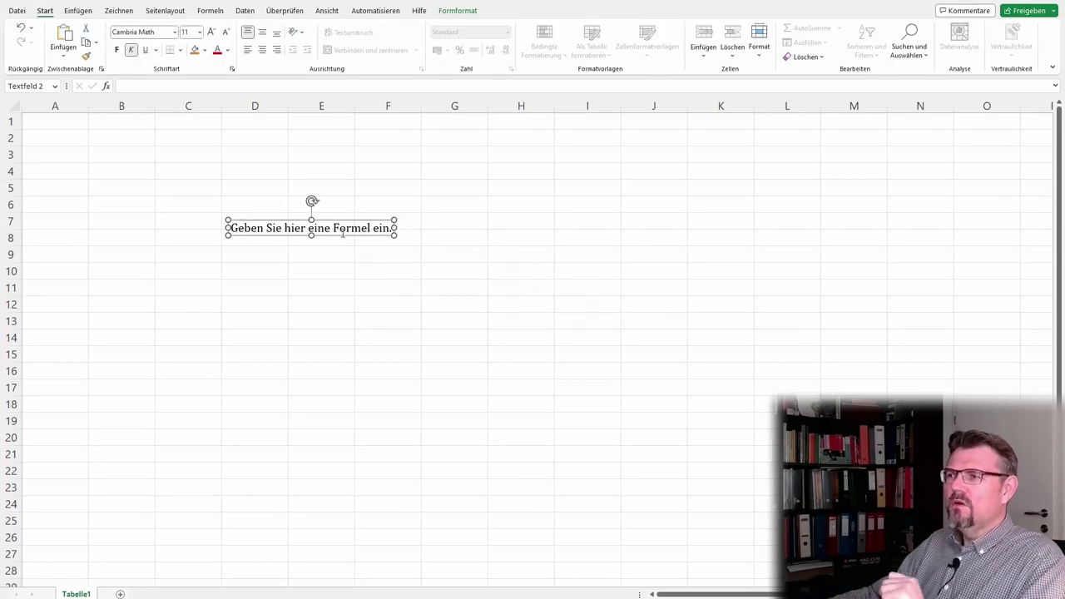
{"action": "left_click", "coordinate": [342, 231]}
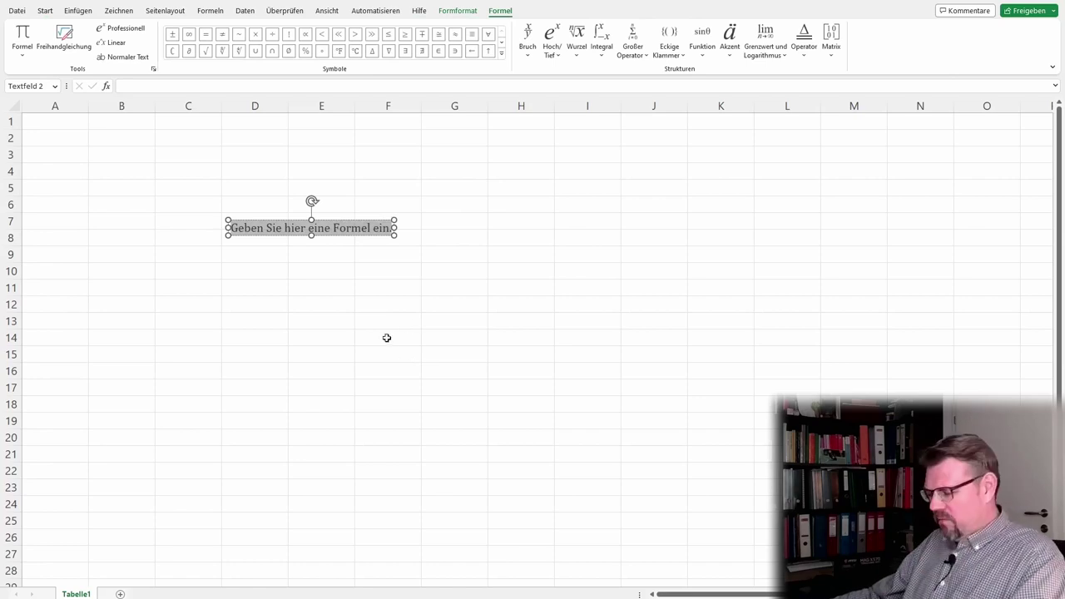
{"action": "type", "text": "gffdgh"}
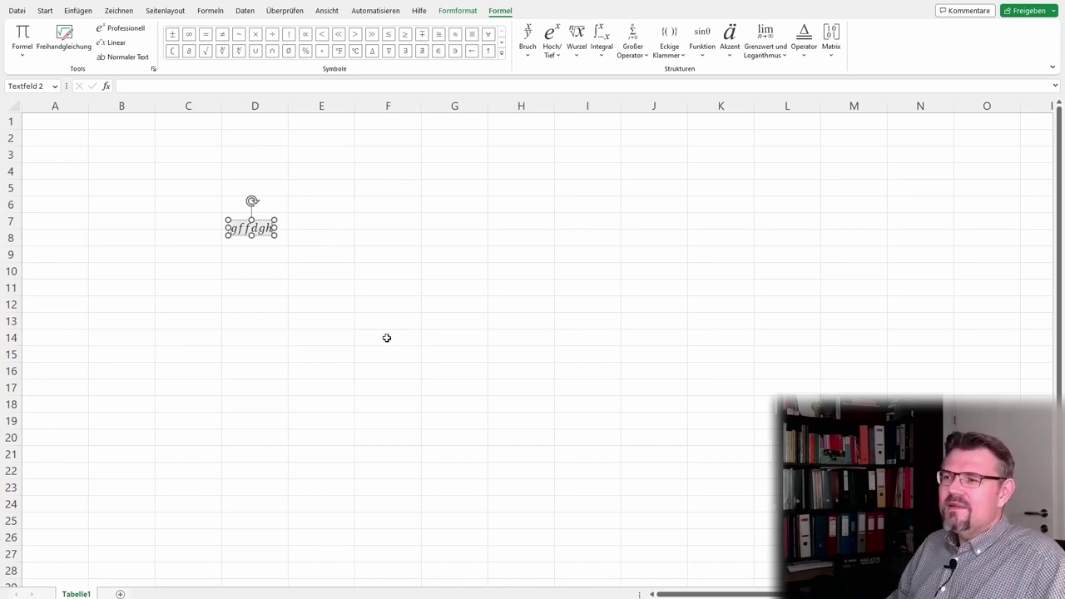
{"action": "key", "text": "BackSpace"}
{"action": "key", "text": "BackSpace"}
{"action": "key", "text": "BackSpace"}
{"action": "key", "text": "BackSpace"}
{"action": "key", "text": "BackSpace"}
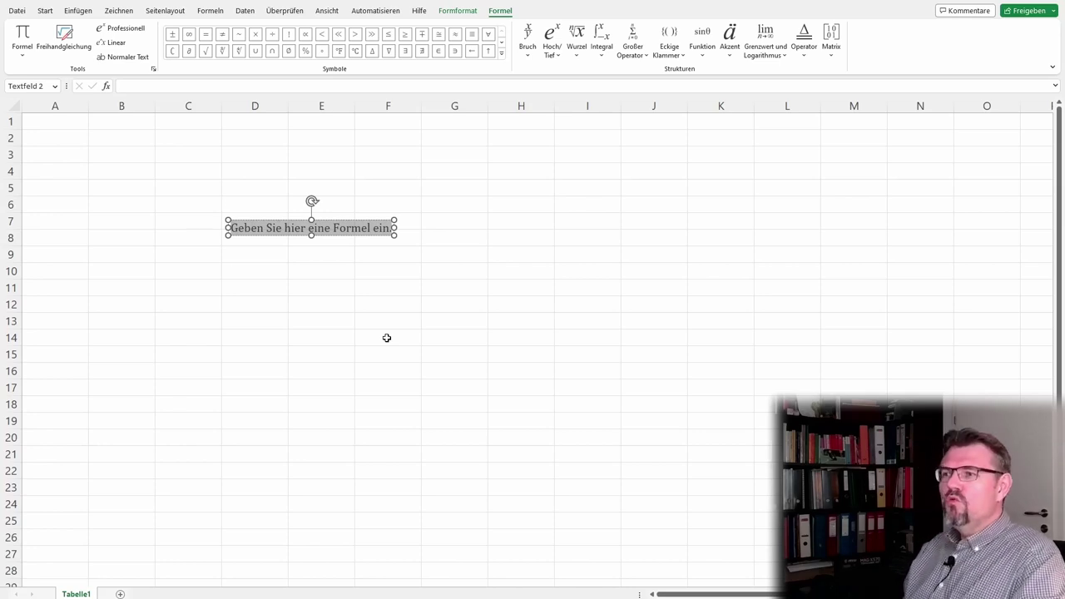
{"action": "key", "text": "Delete"}
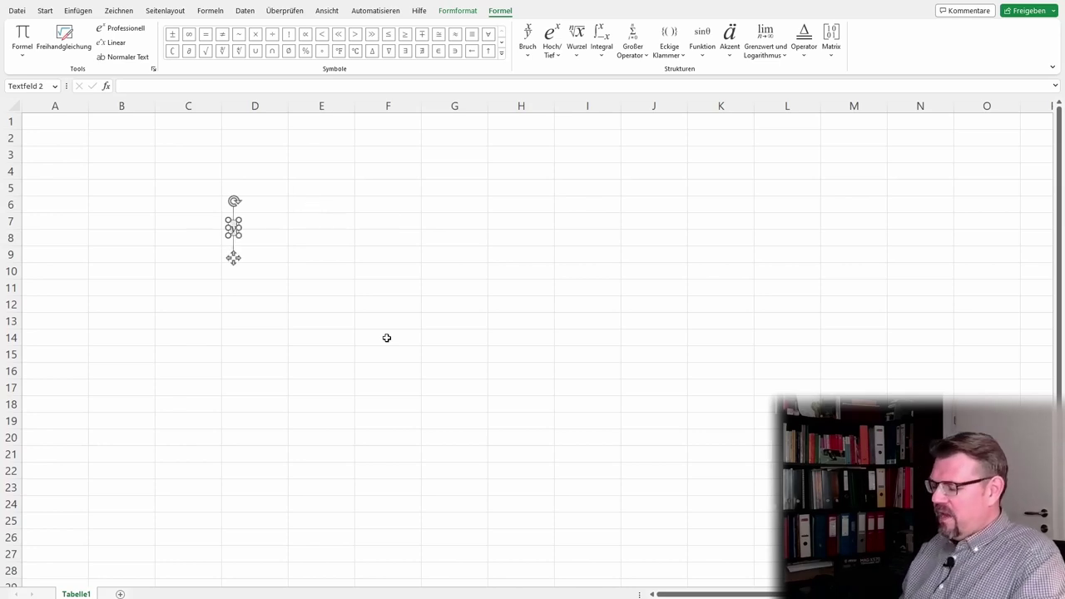
- Type y(x)=5, add a multiplication dot from the symbols gallery, then type (1-
{"action": "type", "text": "y(x) ="}
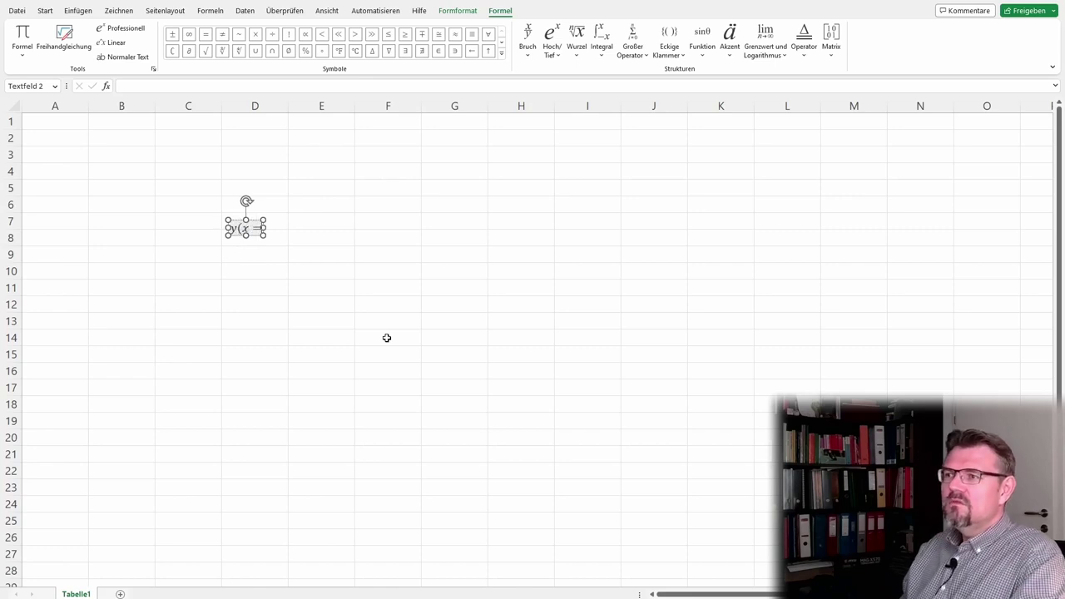
{"action": "type", "text": ")"}
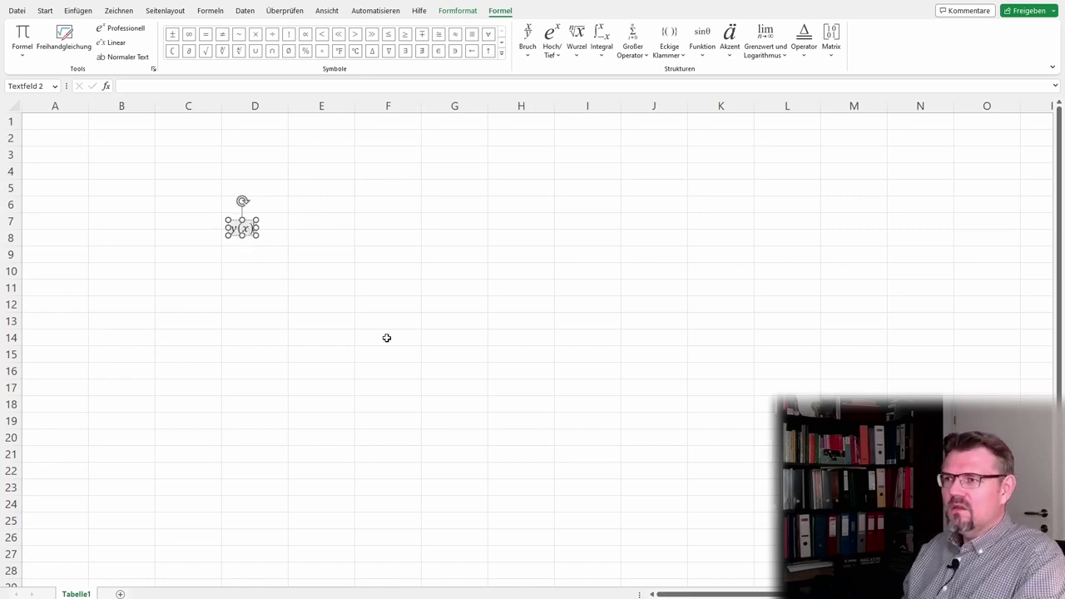
{"action": "type", "text": " ="}
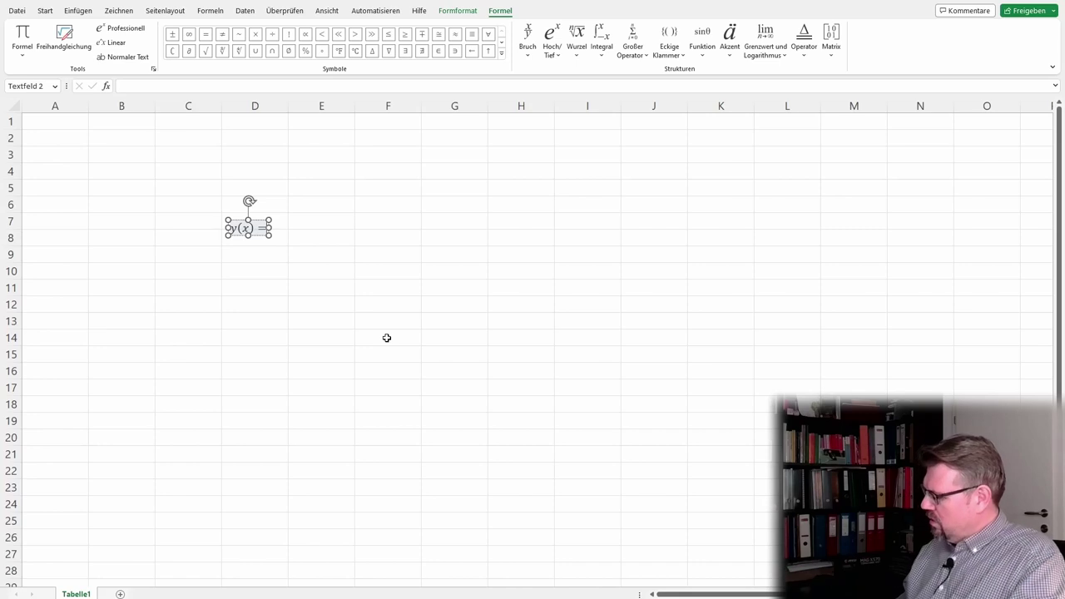
{"action": "type", "text": "5"}
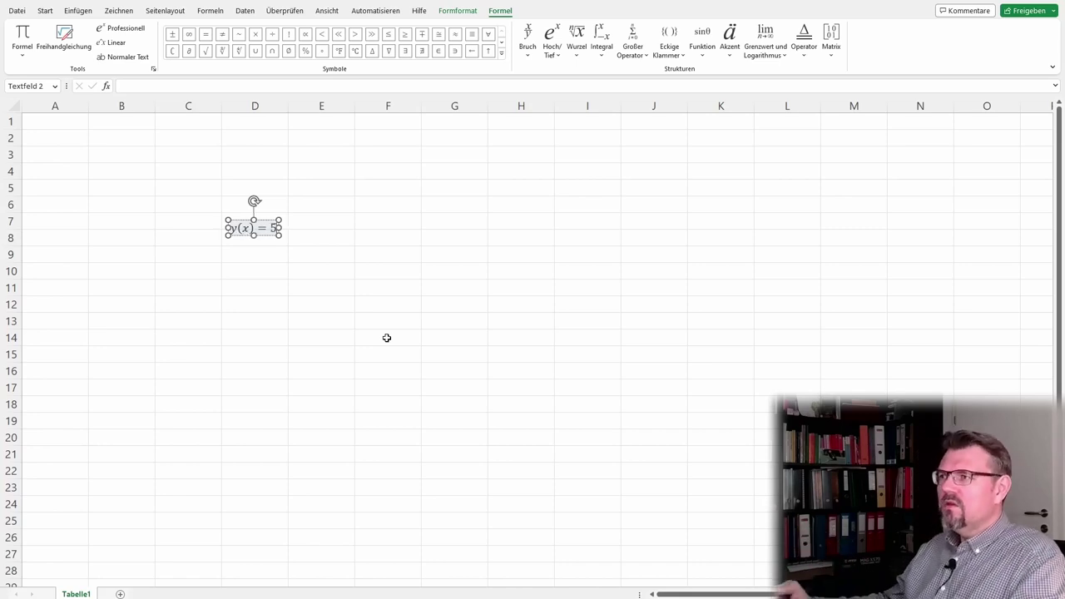
{"action": "left_click", "coordinate": [502, 55]}
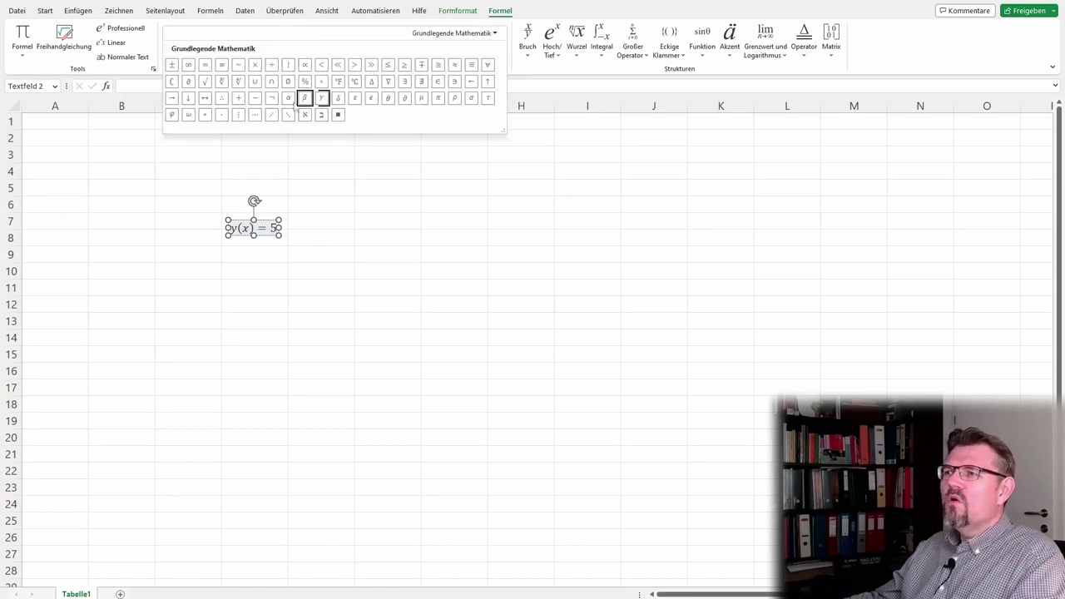
{"action": "left_click", "coordinate": [221, 117]}
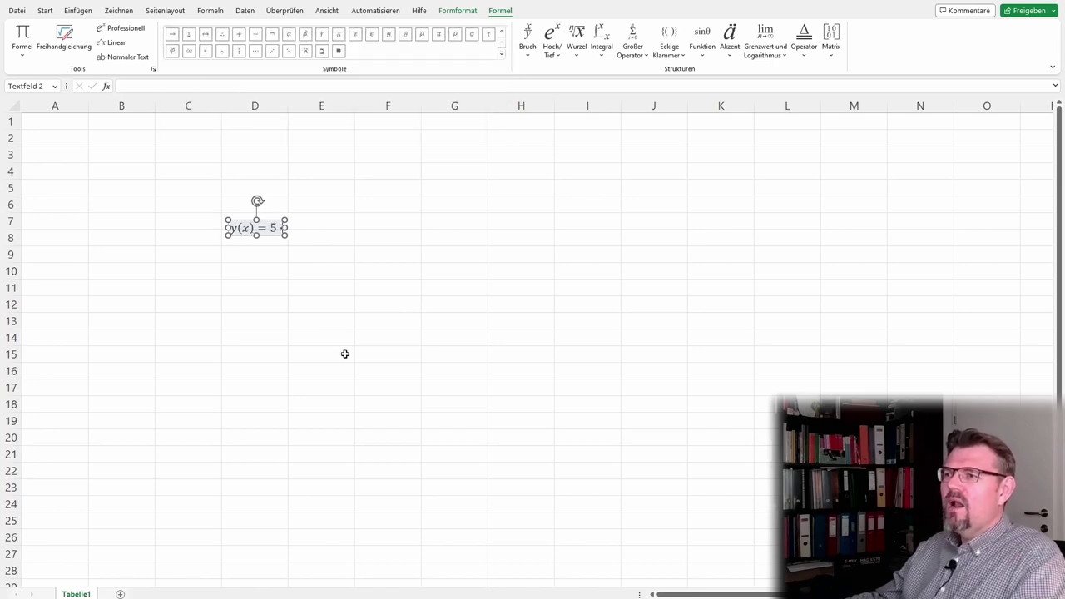
{"action": "type", "text": "("}
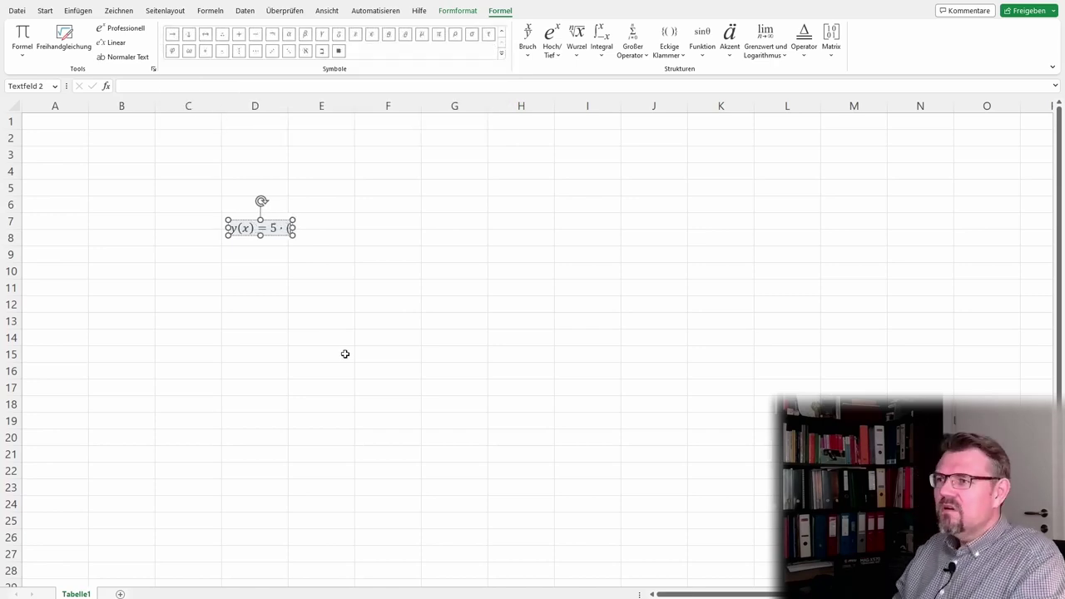
{"action": "type", "text": "1"}
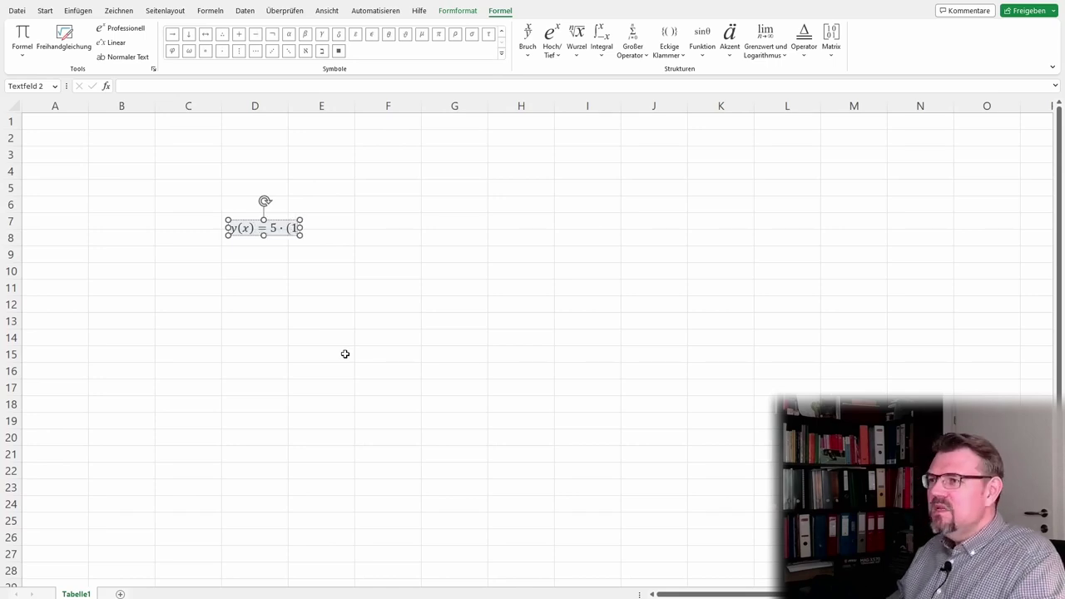
{"action": "type", "text": "-"}
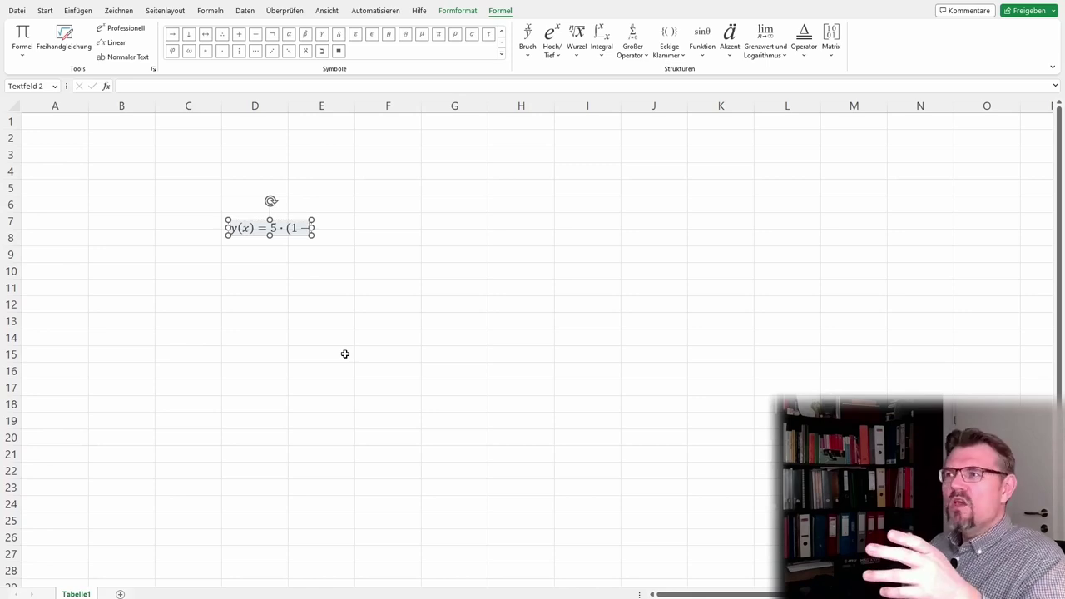
- Add e with the superscript exponent −x and close the bracket to complete the equation
{"action": "left_click", "coordinate": [554, 51]}
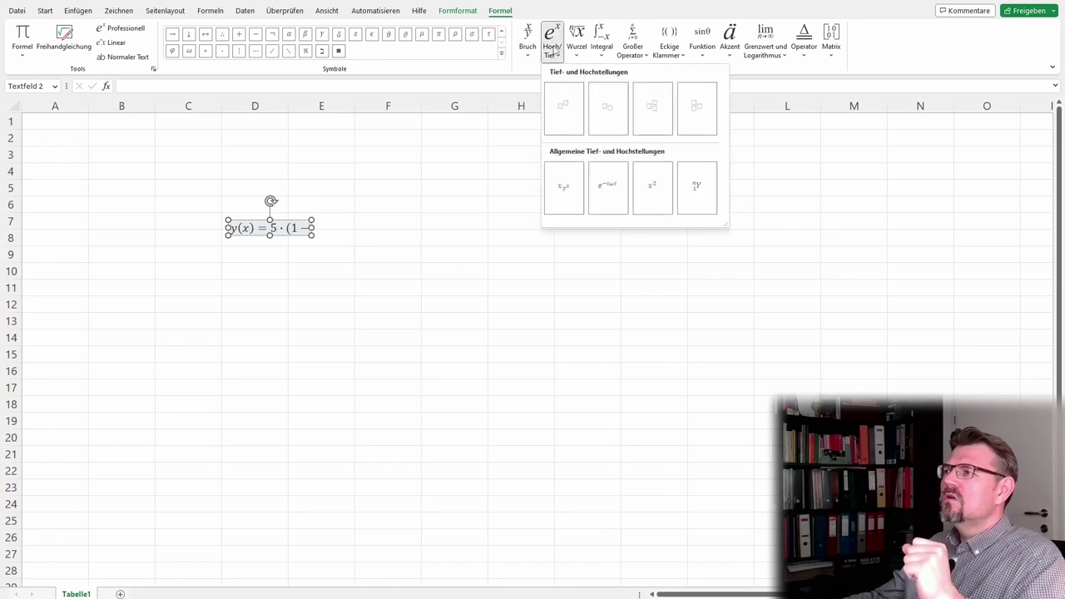
{"action": "left_click", "coordinate": [558, 122]}
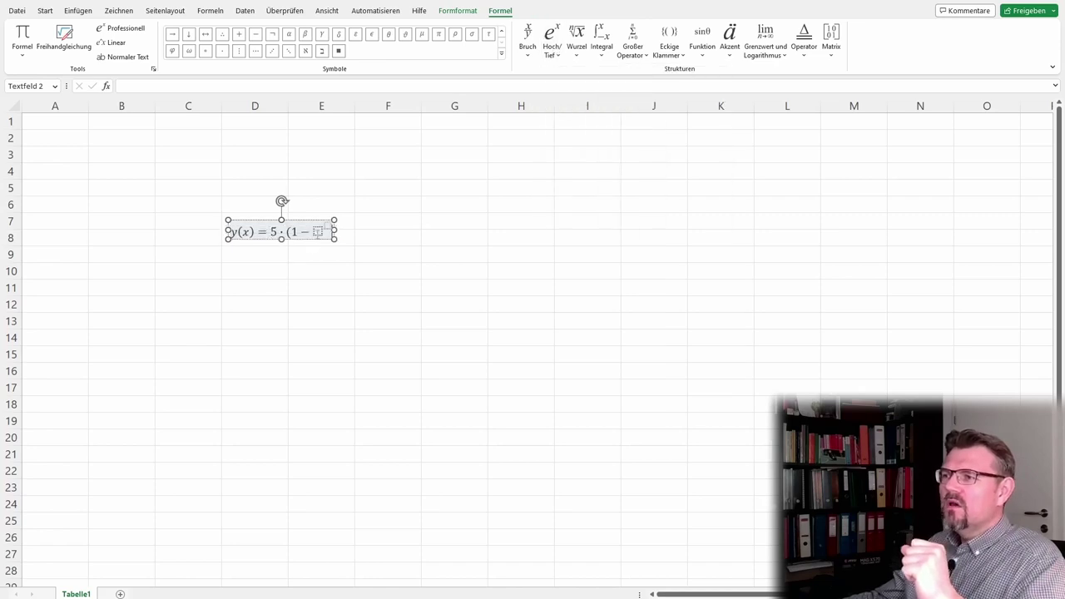
{"action": "type", "text": "e"}
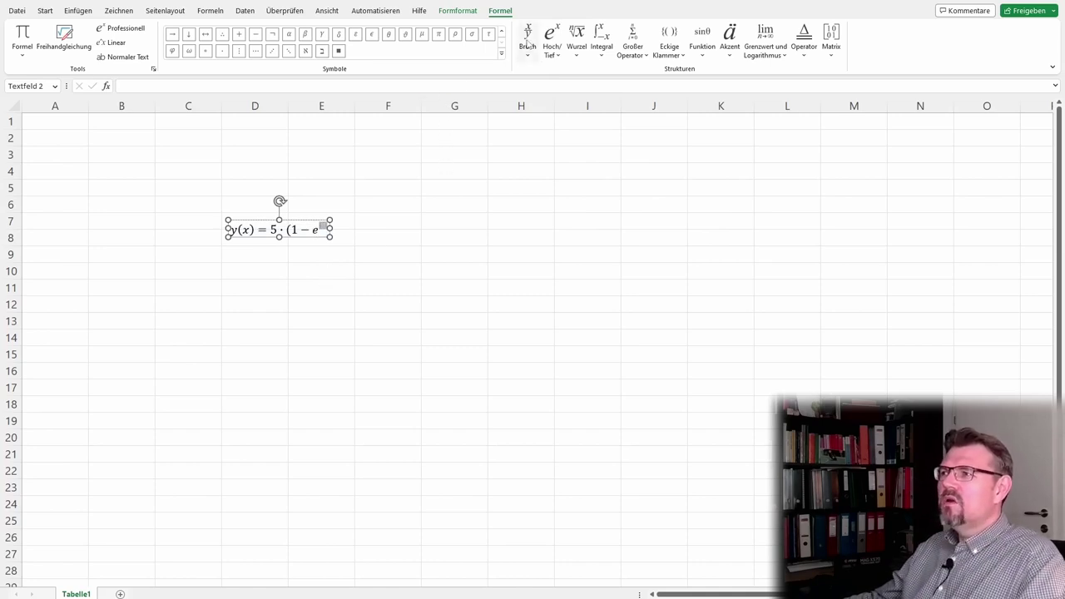
{"action": "left_click", "coordinate": [528, 44]}
{"action": "left_click", "coordinate": [536, 120]}
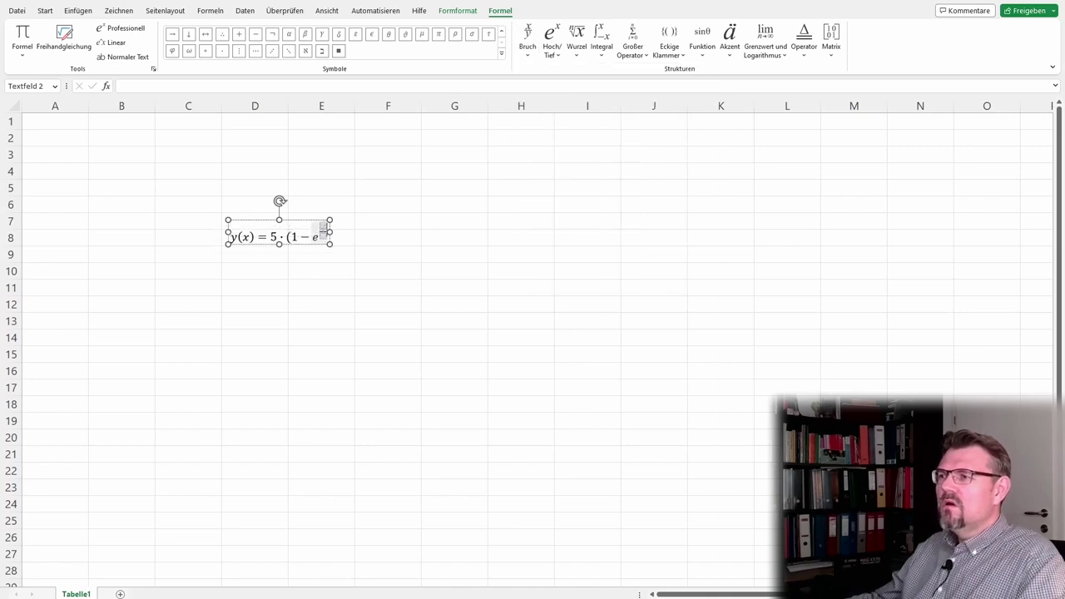
{"action": "type", "text": "-"}
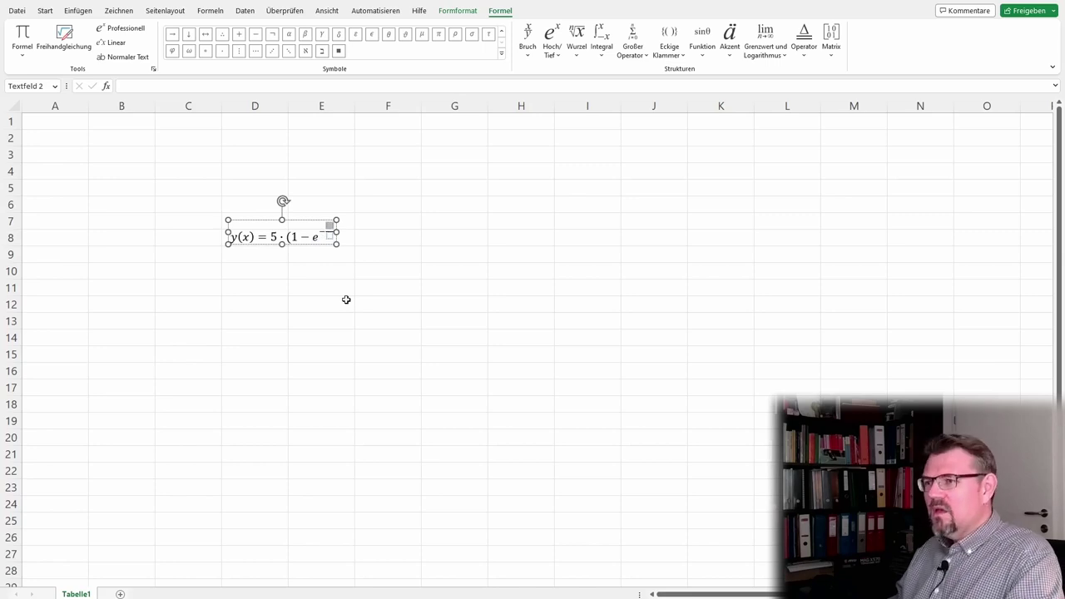
{"action": "type", "text": "x"}
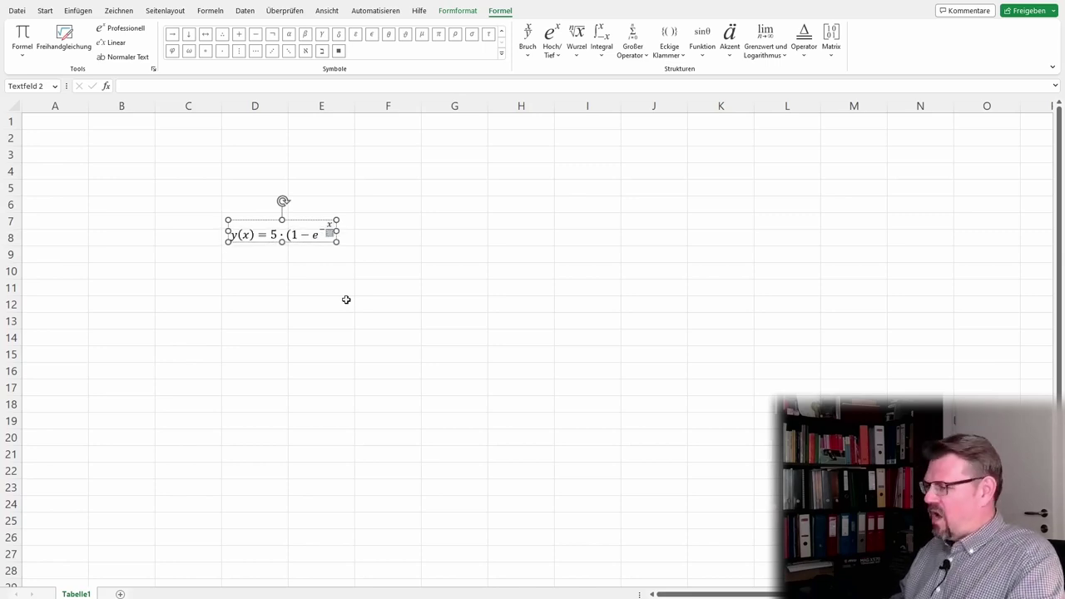
{"action": "type", "text": "1"}
{"action": "key", "text": "BackSpace"}
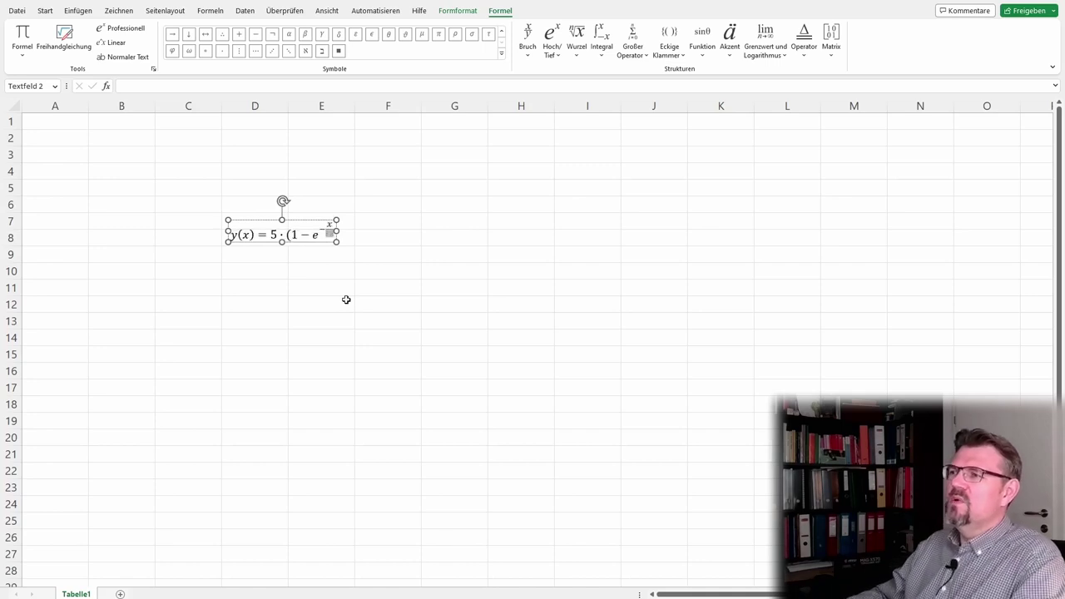
{"action": "key", "text": "BackSpace"}
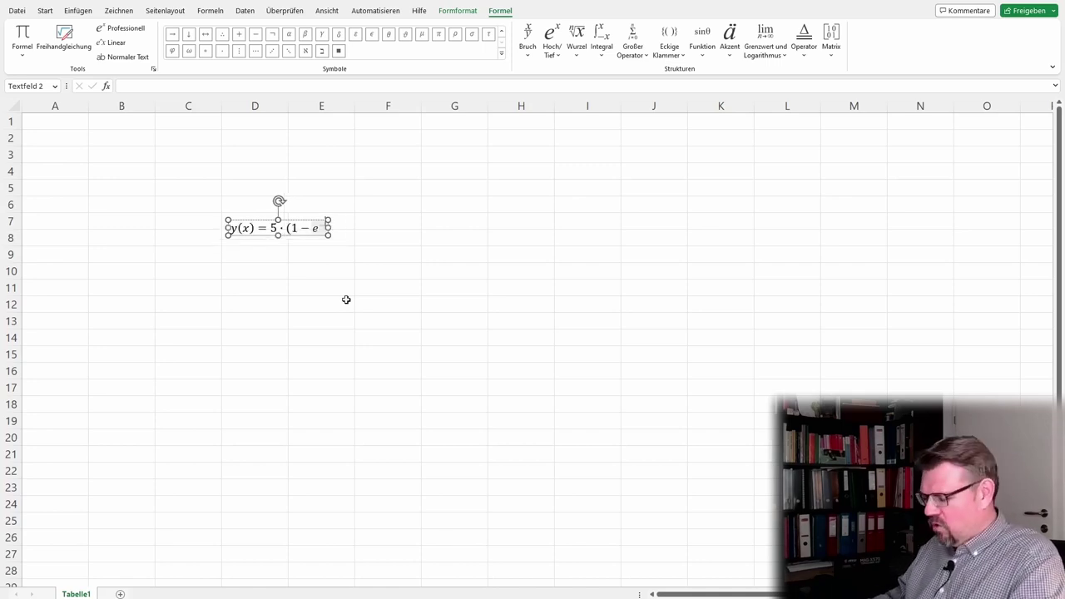
{"action": "type", "text": "(−x/"}
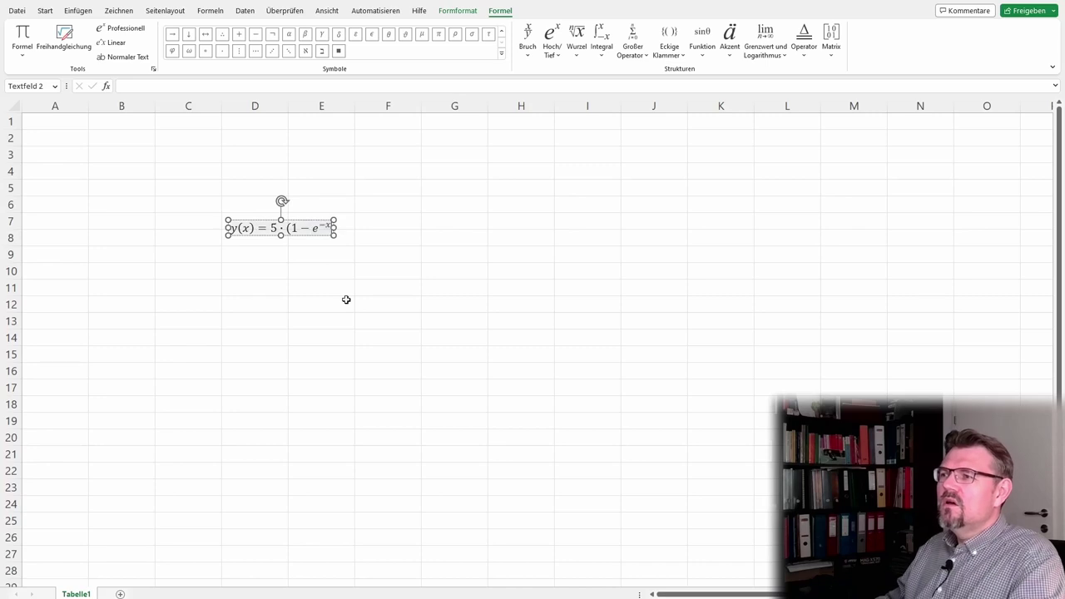
{"action": "type", "text": ")"}
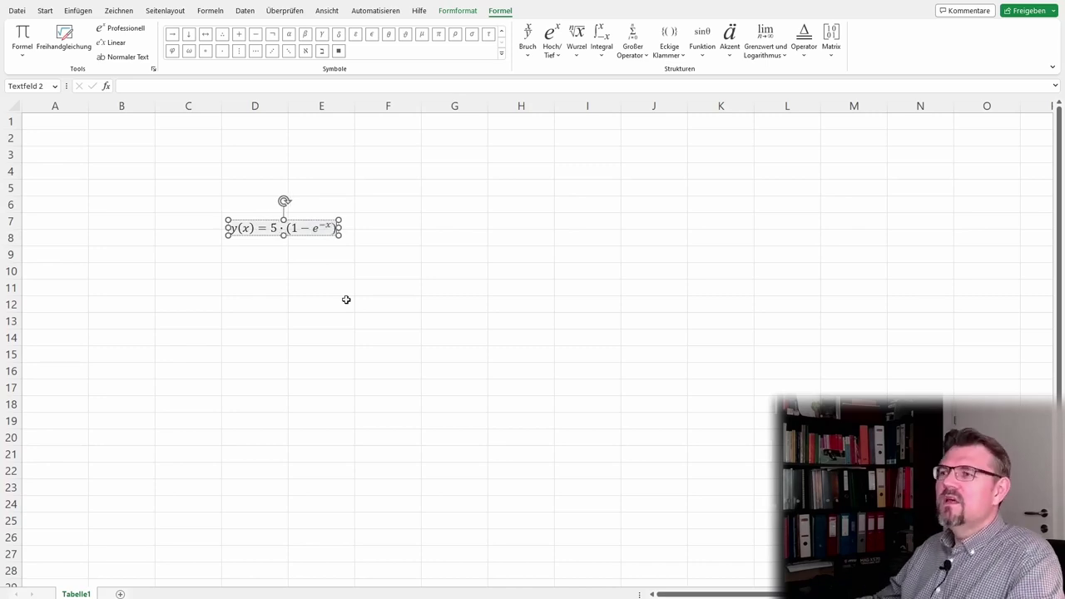
- Move the finished equation up to row 2 across columns A–C
{"action": "left_click", "coordinate": [352, 288]}
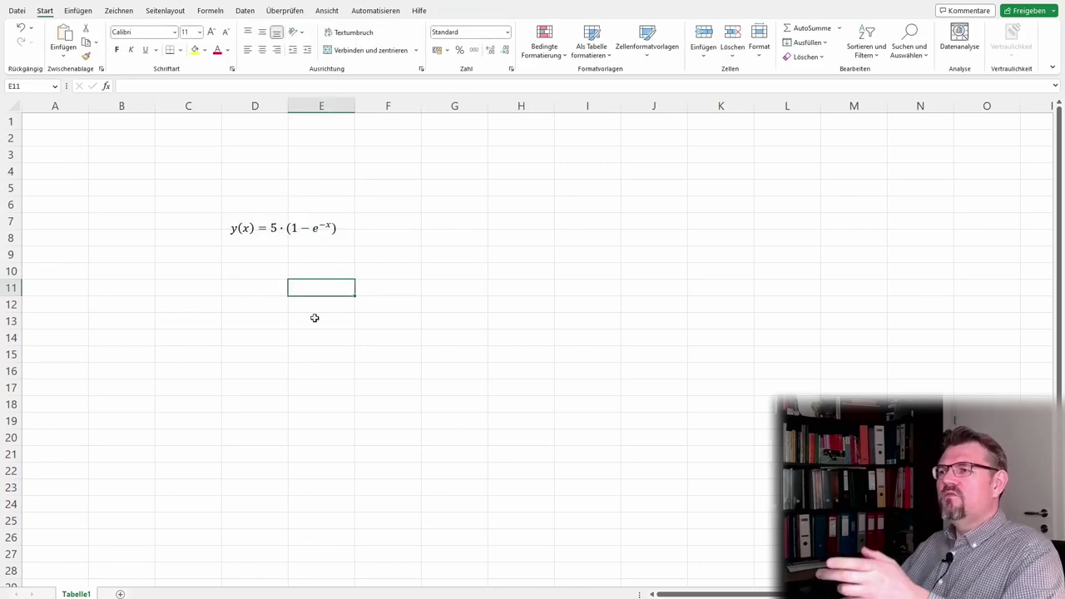
{"action": "left_click", "coordinate": [319, 231]}
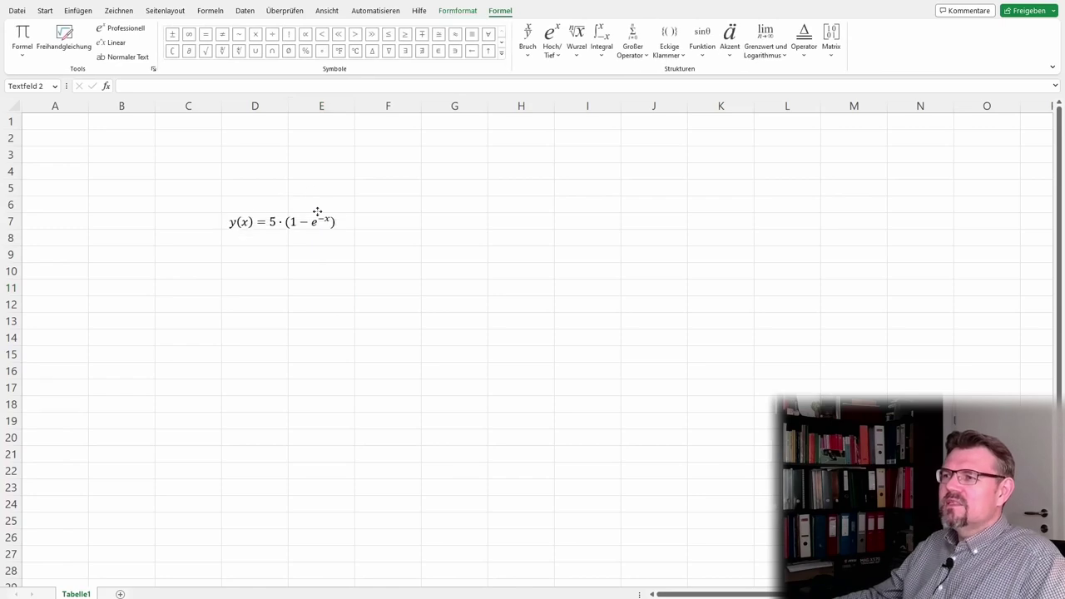
{"action": "left_click_drag", "start_coordinate": [319, 223], "coordinate": [295, 145]}
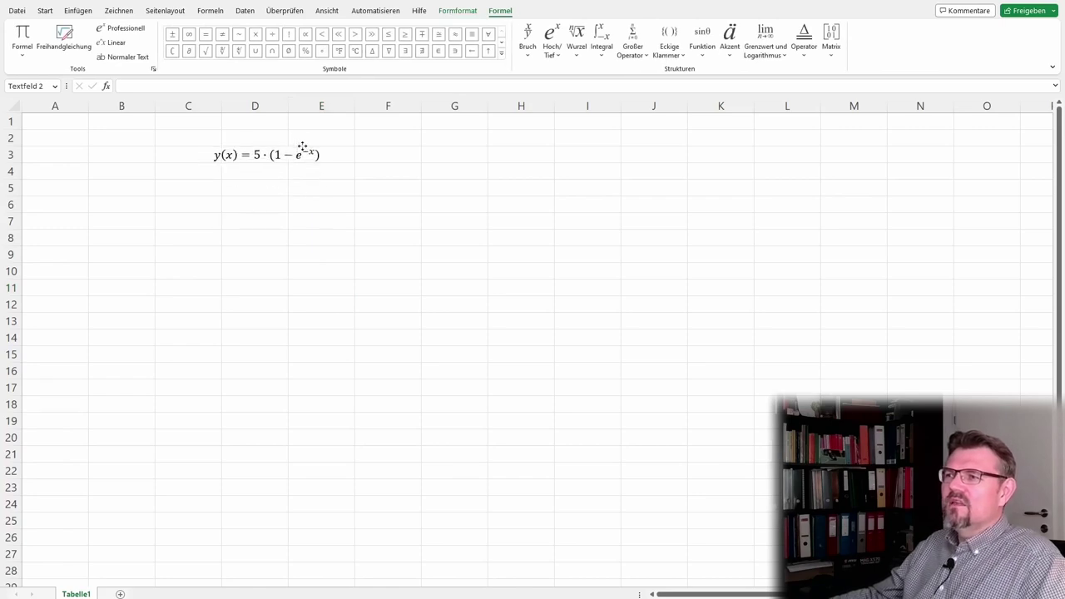
{"action": "key", "text": "Escape"}
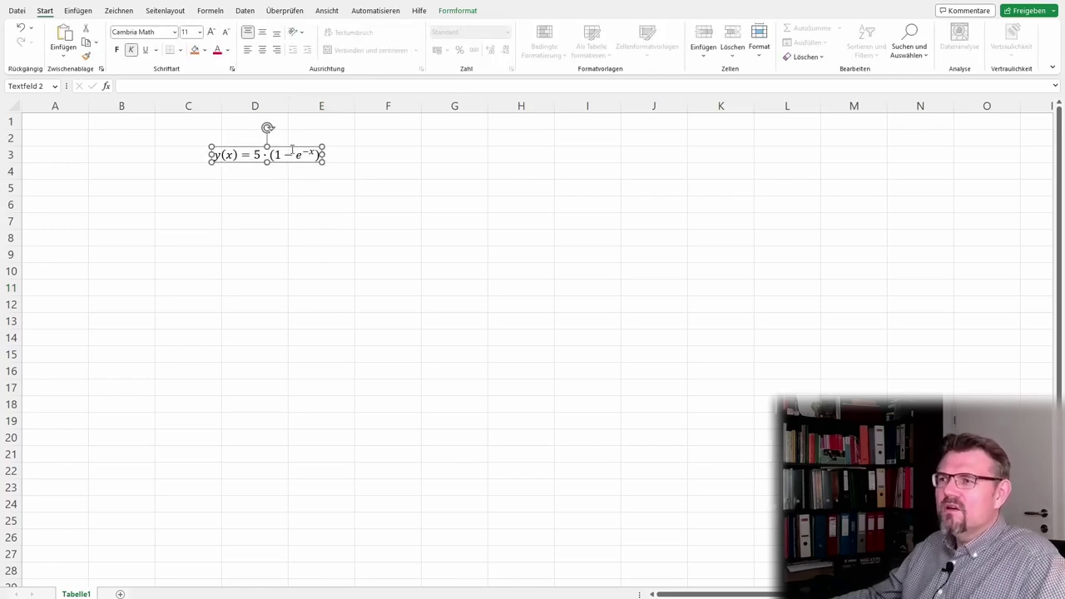
{"action": "left_click_drag", "start_coordinate": [293, 149], "coordinate": [145, 131]}
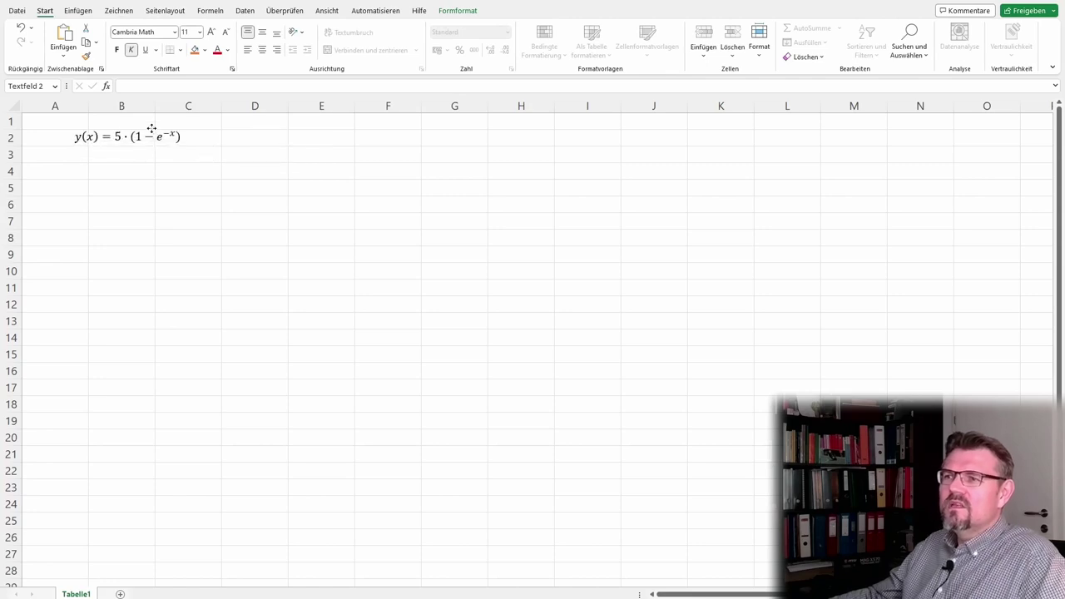
{"action": "left_click", "coordinate": [157, 219]}
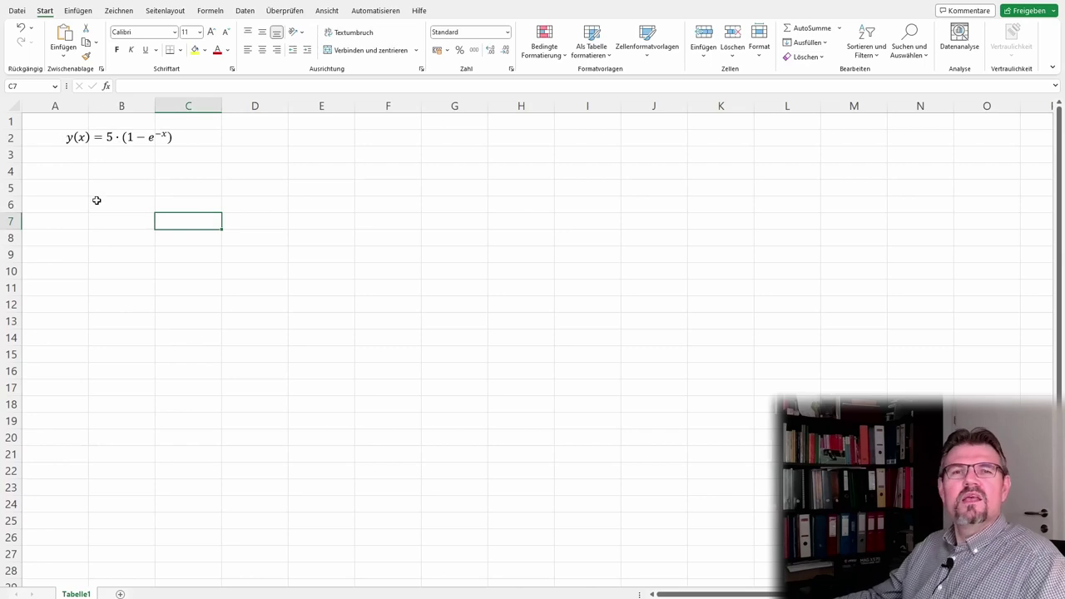
- Enter the headers x in B5 and y in C5
{"action": "left_click", "coordinate": [116, 184]}
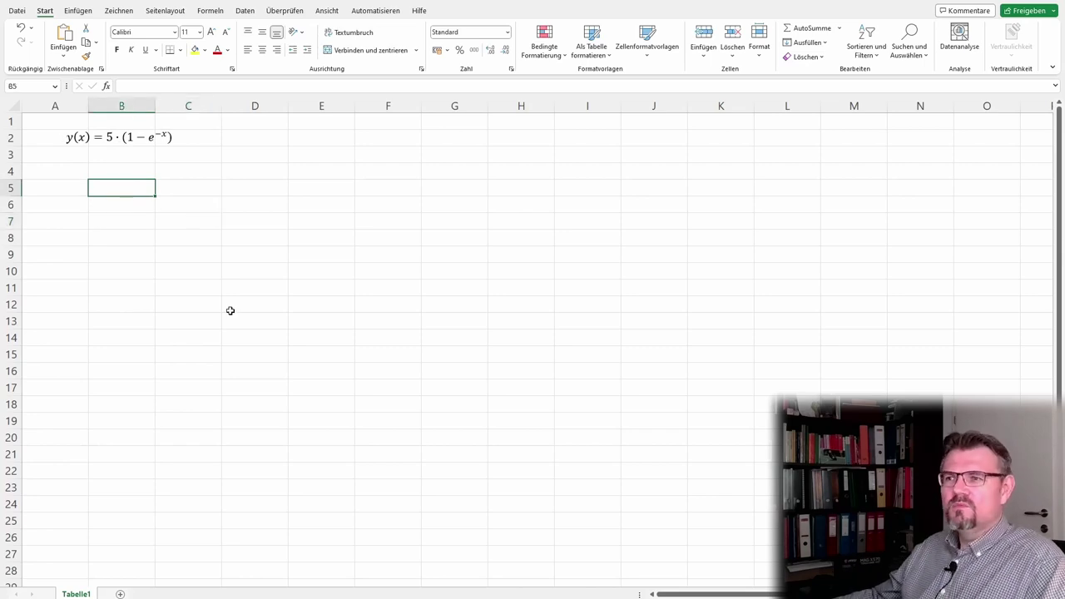
{"action": "type", "text": "x"}
{"action": "key", "text": "Tab"}
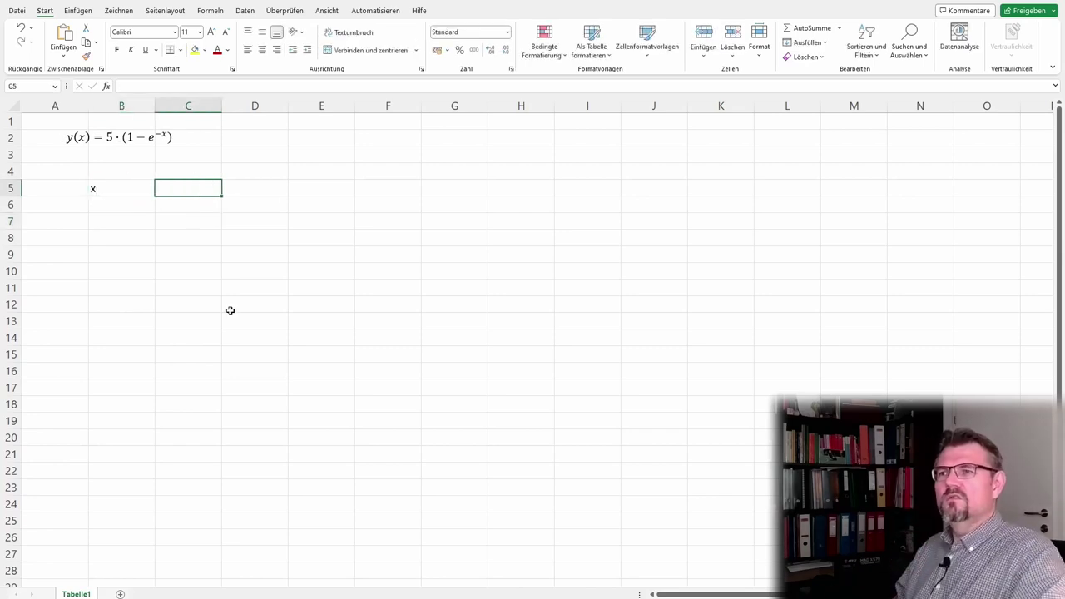
{"action": "key", "text": "Left"}
{"action": "key", "text": "Right"}
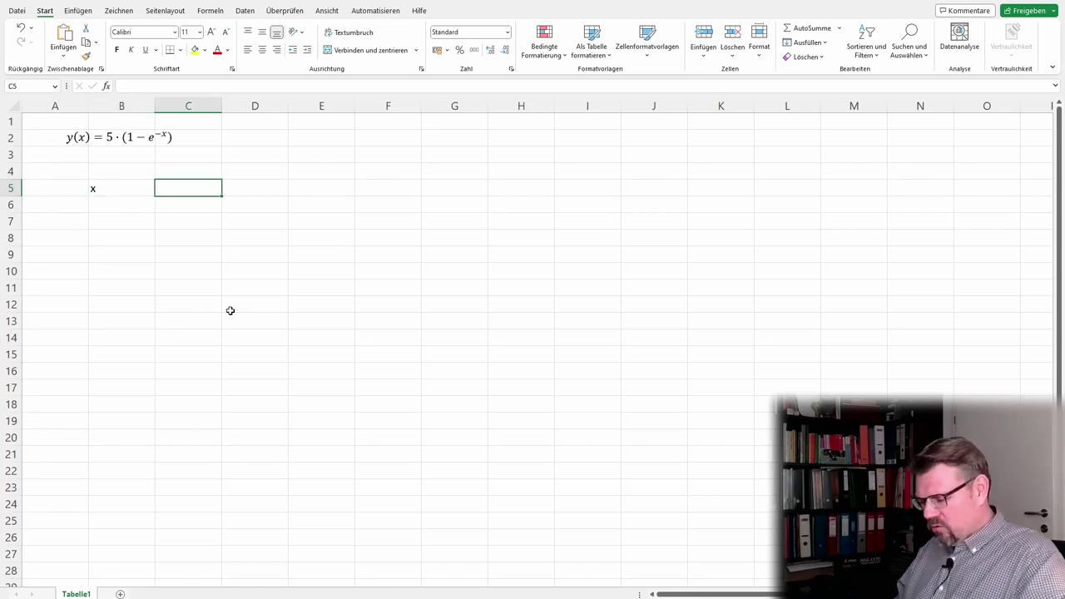
{"action": "type", "text": "y"}
{"action": "key", "text": "Return"}
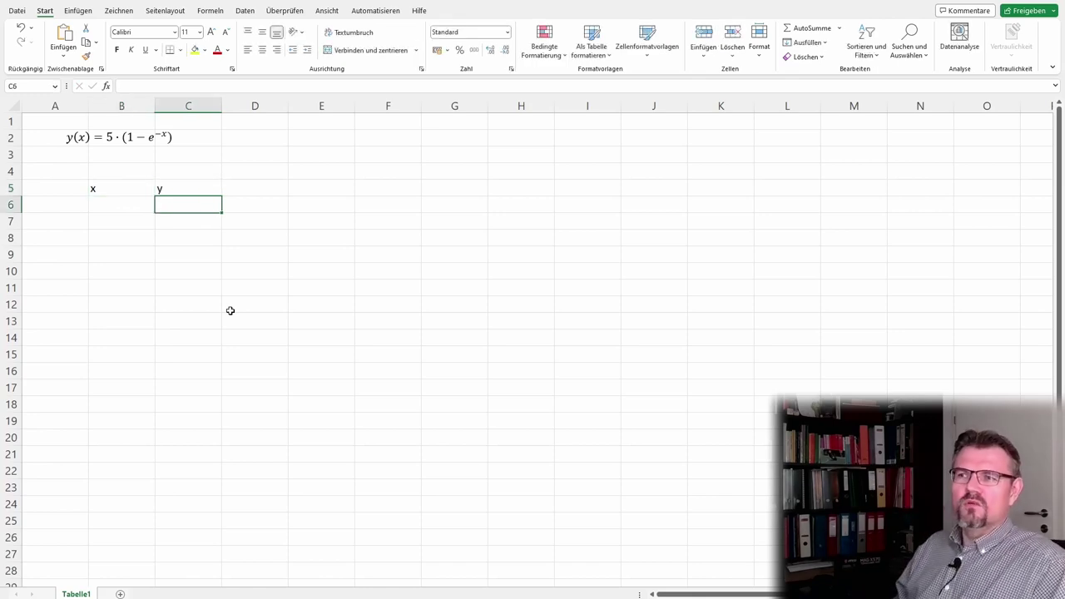
- Enter x values 0, 1 and 2 in B6:B8, clearing a stray 2 from A8
{"action": "key", "text": "Left"}
{"action": "type", "text": "0"}
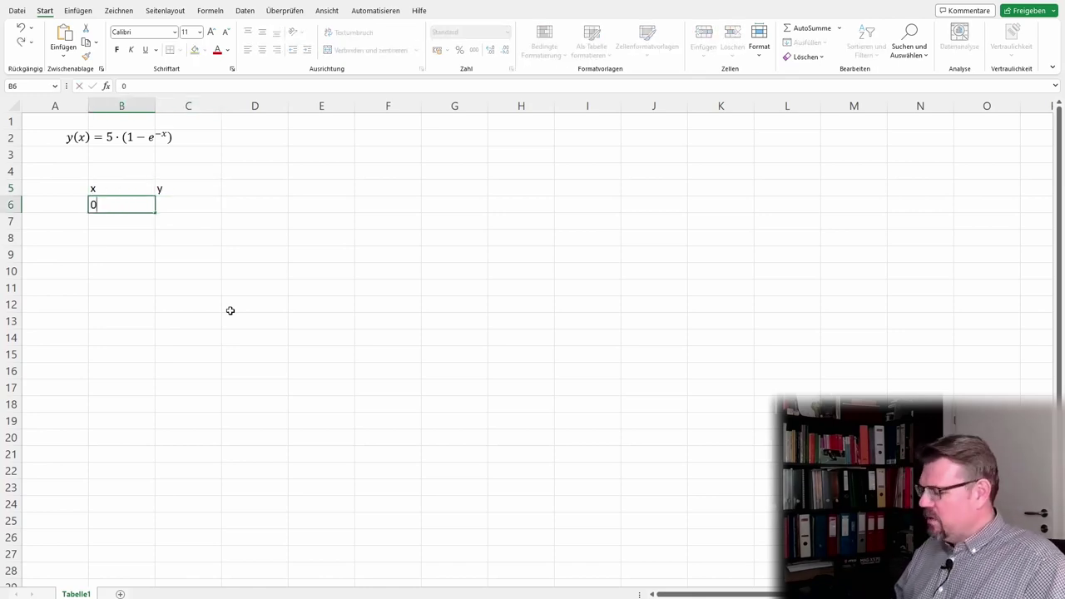
{"action": "key", "text": "Return"}
{"action": "type", "text": "1"}
{"action": "key", "text": "Return"}
{"action": "key", "text": "Left"}
{"action": "type", "text": "2"}
{"action": "key", "text": "Return"}
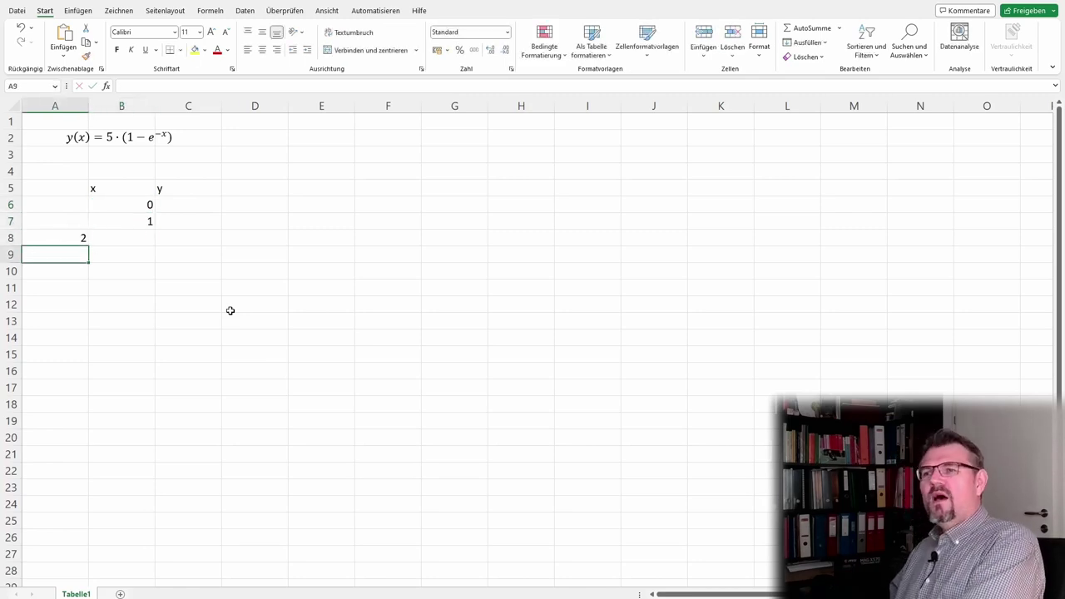
{"action": "key", "text": "Up"}
{"action": "key", "text": "Delete"}
{"action": "key", "text": "Right"}
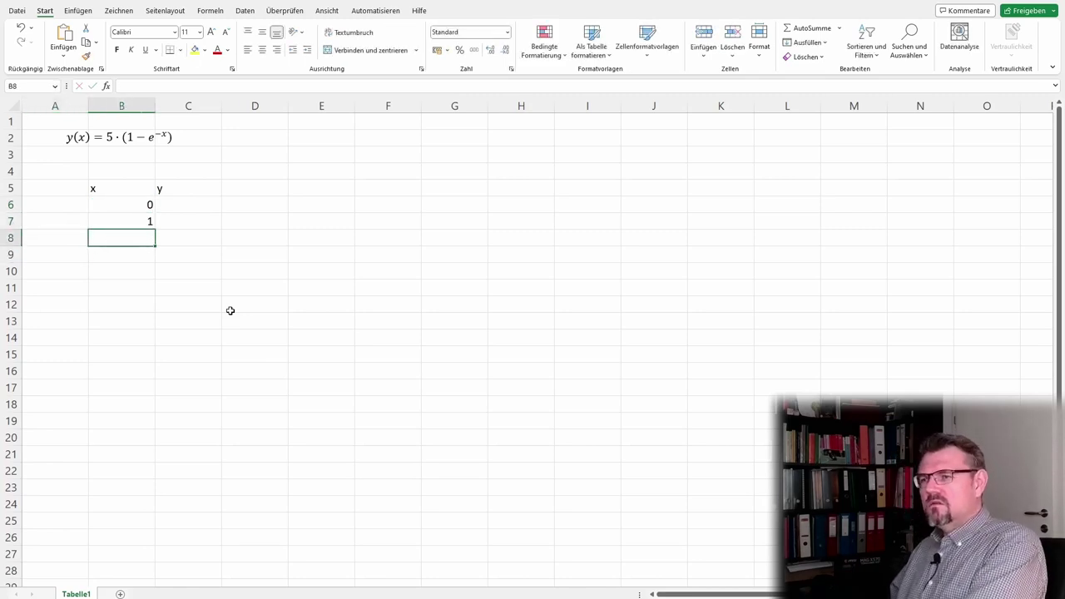
{"action": "type", "text": "2"}
{"action": "key", "text": "Return"}
- Enter the remaining x values 3 through 11 down column B to B17
{"action": "type", "text": "3 4"}
{"action": "key", "text": "Return"}
{"action": "type", "text": "5"}
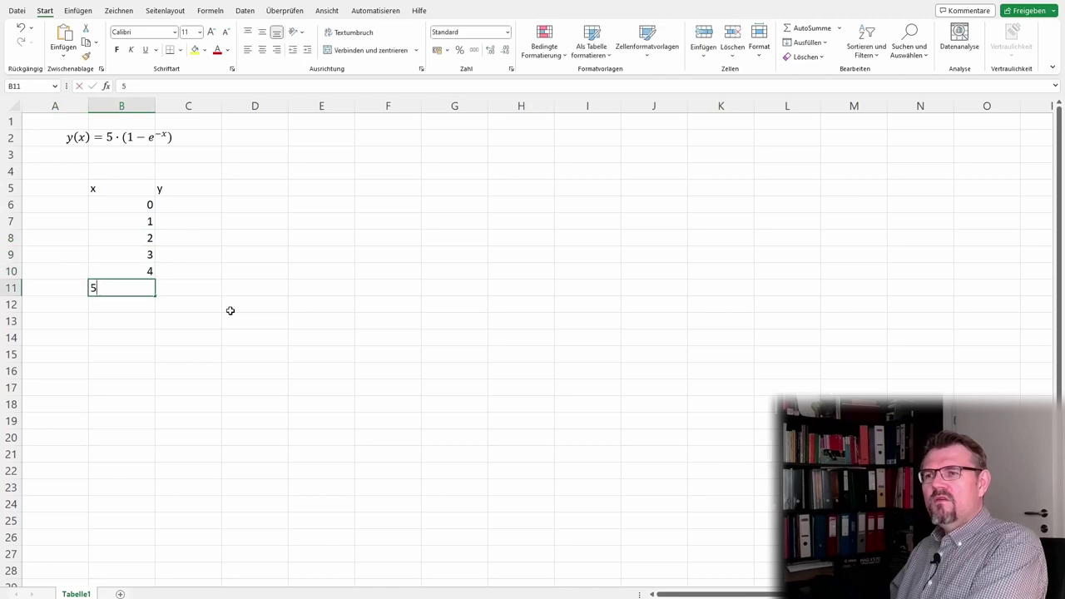
{"action": "key", "text": "Return"}
{"action": "type", "text": "6"}
{"action": "key", "text": "Return"}
{"action": "type", "text": "7"}
{"action": "key", "text": "Return"}
{"action": "type", "text": "8"}
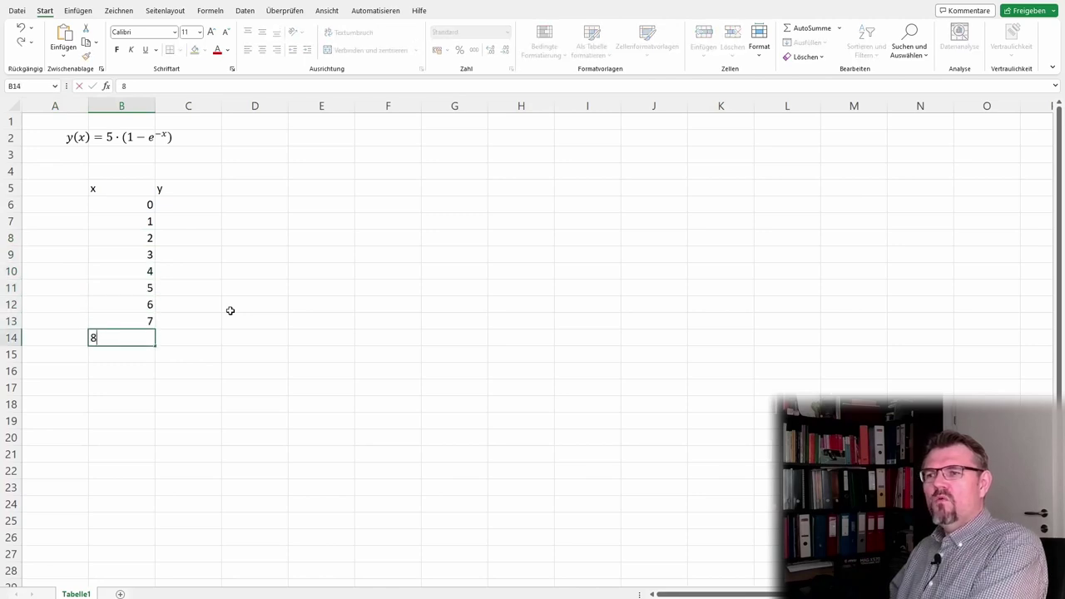
{"action": "type", "text": " 9"}
{"action": "key", "text": "Return"}
{"action": "key", "text": "Return"}
{"action": "type", "text": "1"}
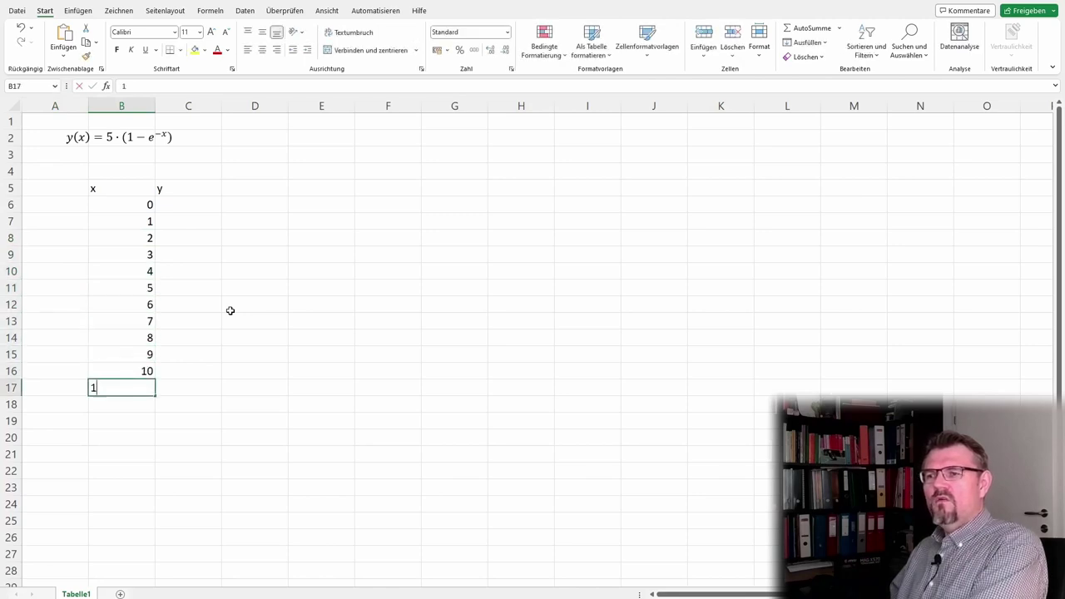
{"action": "type", "text": "1"}
{"action": "key", "text": "Return"}
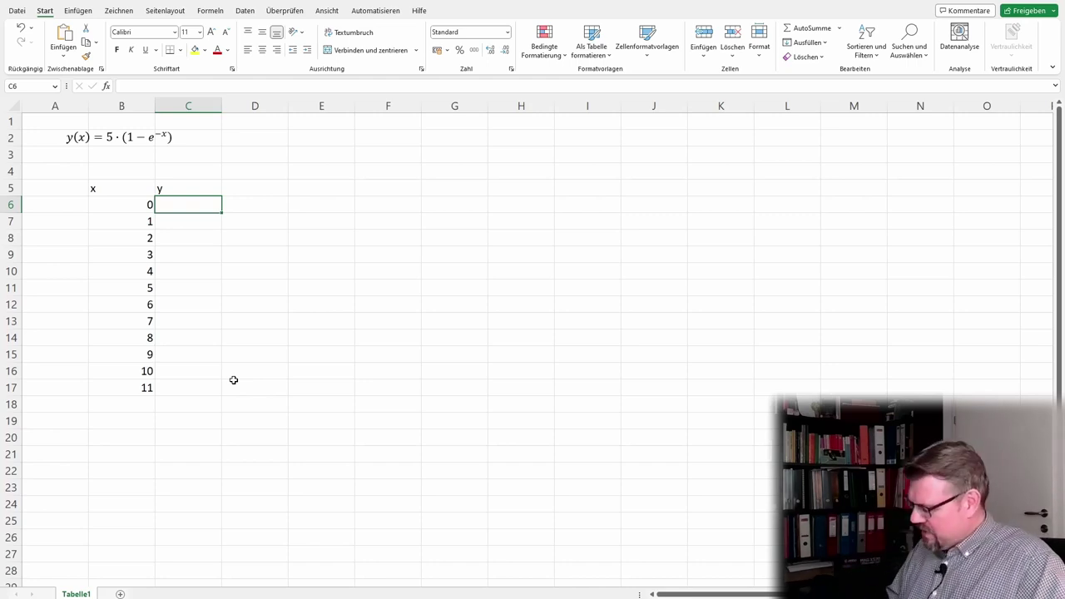
- Start the C6 formula =5*(1- and pick EXP from the Math. & Trigonom. category
{"action": "type", "text": "="}
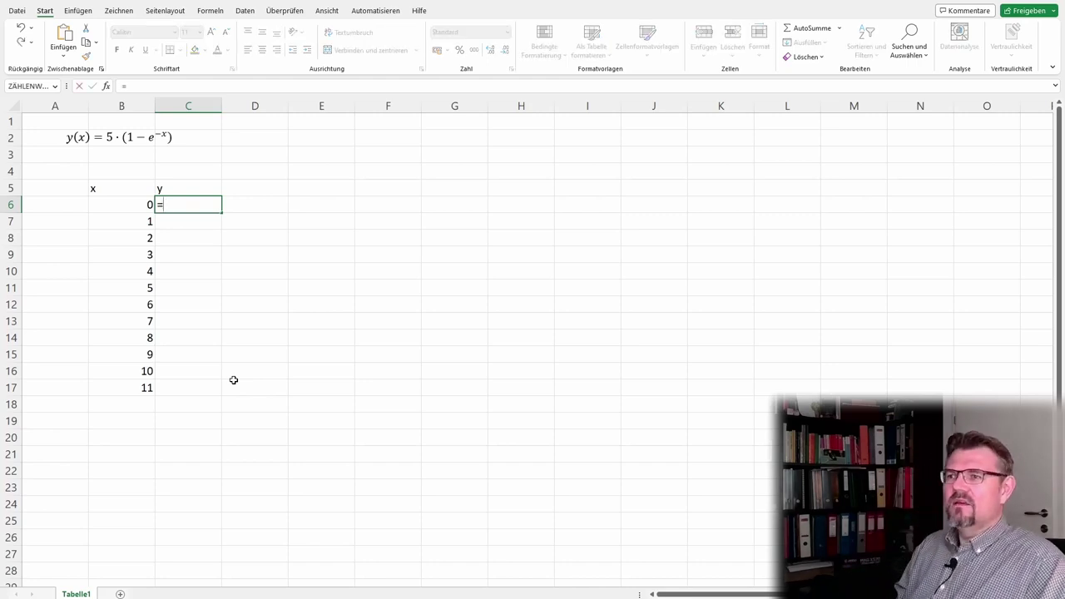
{"action": "type", "text": "5*(1-"}
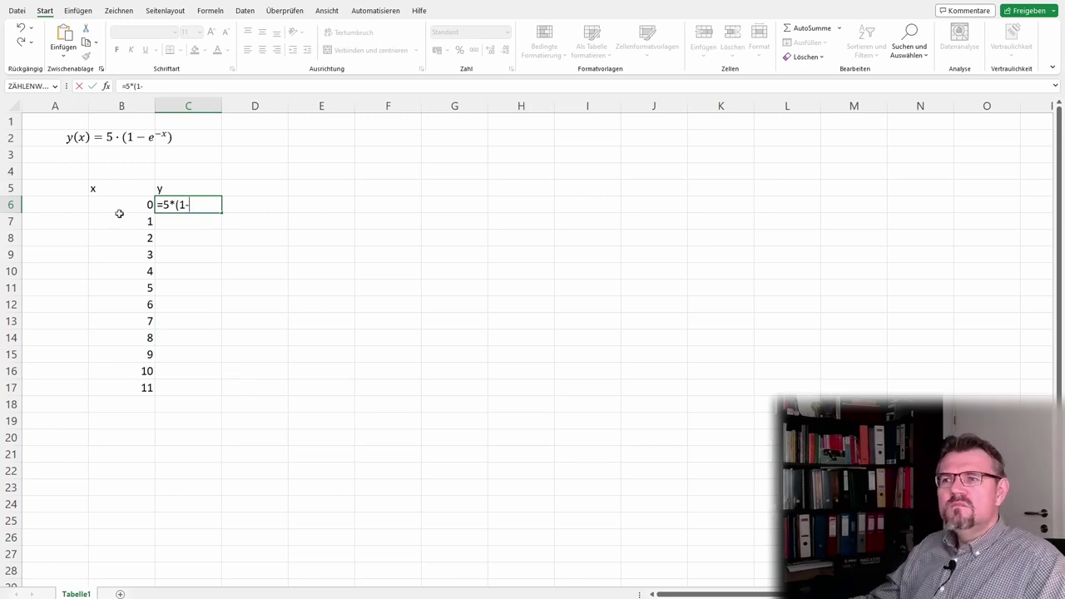
{"action": "left_click", "coordinate": [106, 87]}
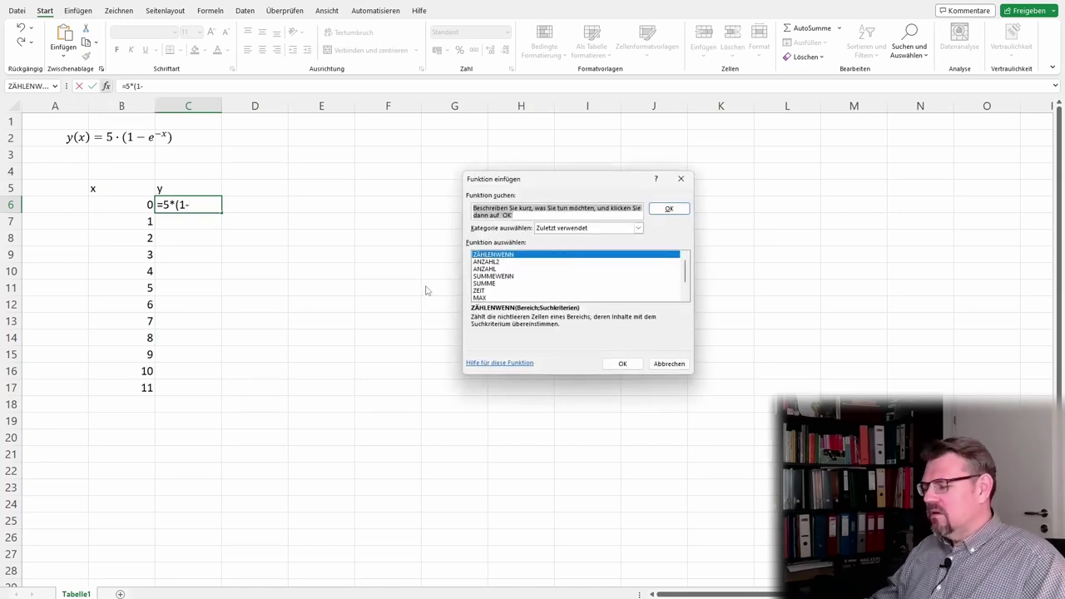
{"action": "type", "text": "e"}
{"action": "key", "text": "Return"}
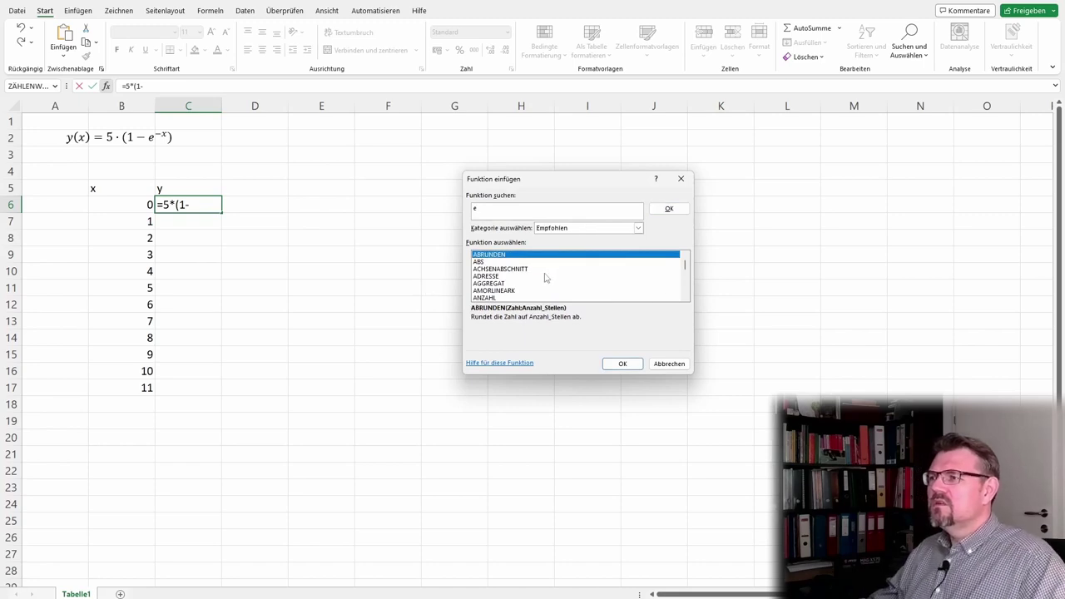
{"action": "left_click", "coordinate": [638, 229]}
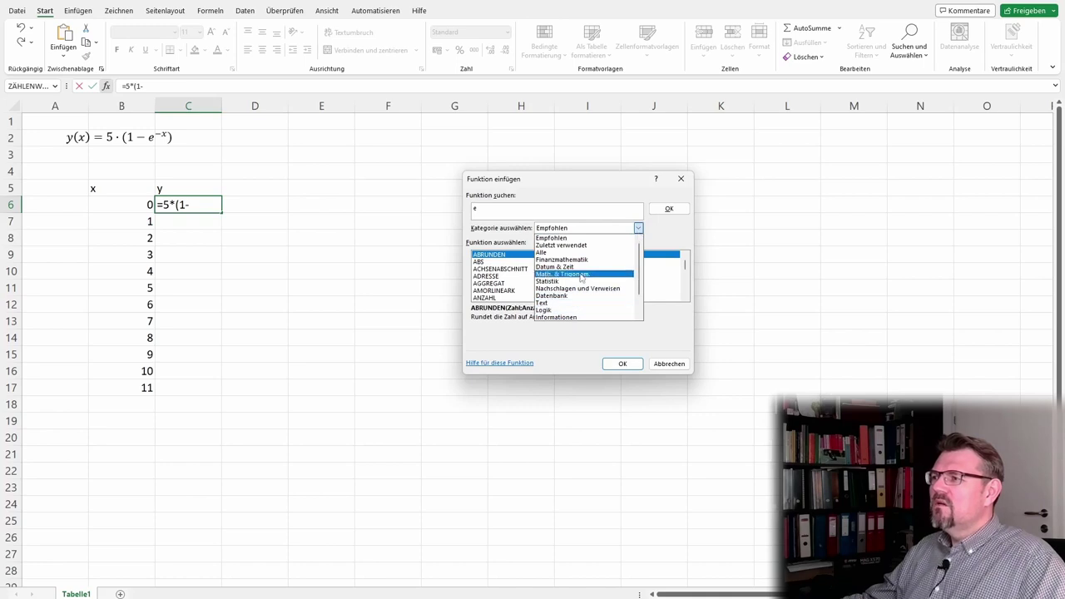
{"action": "left_click", "coordinate": [580, 274]}
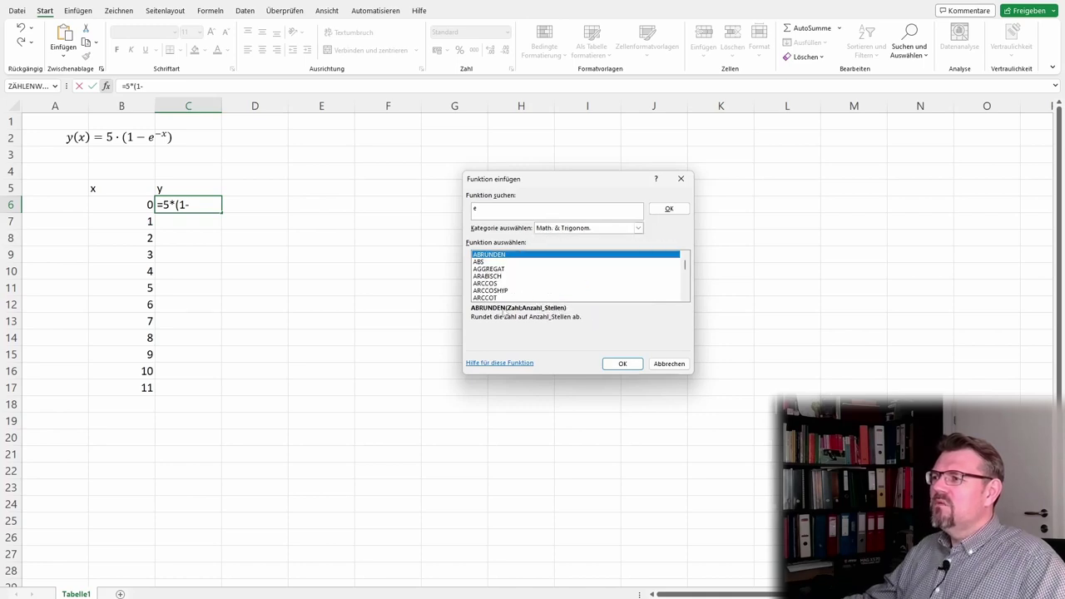
{"action": "left_click_drag", "start_coordinate": [686, 266], "coordinate": [686, 273]}
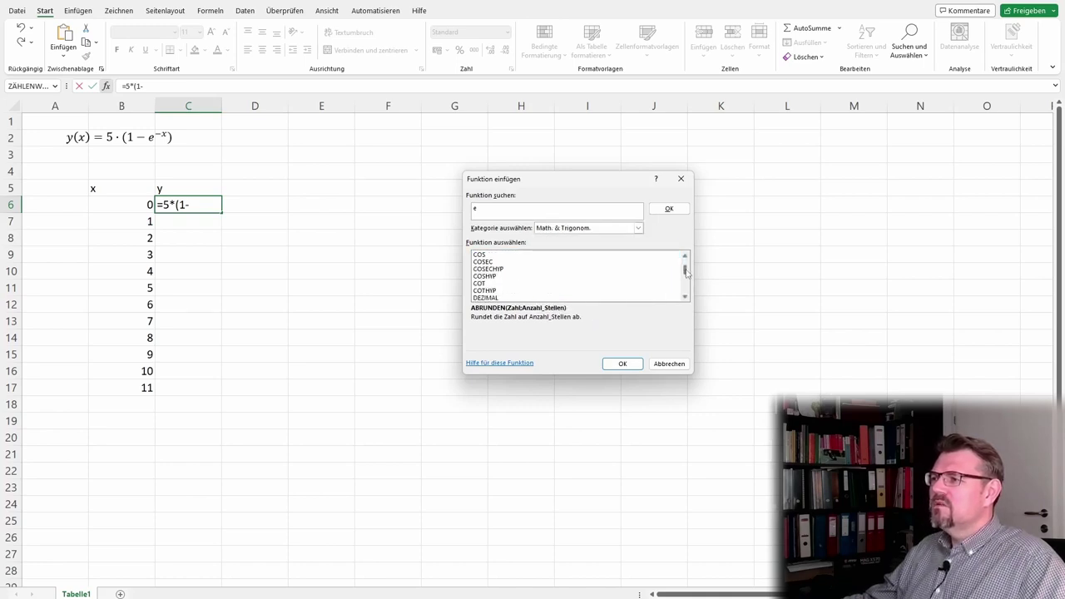
{"action": "left_click", "coordinate": [483, 284]}
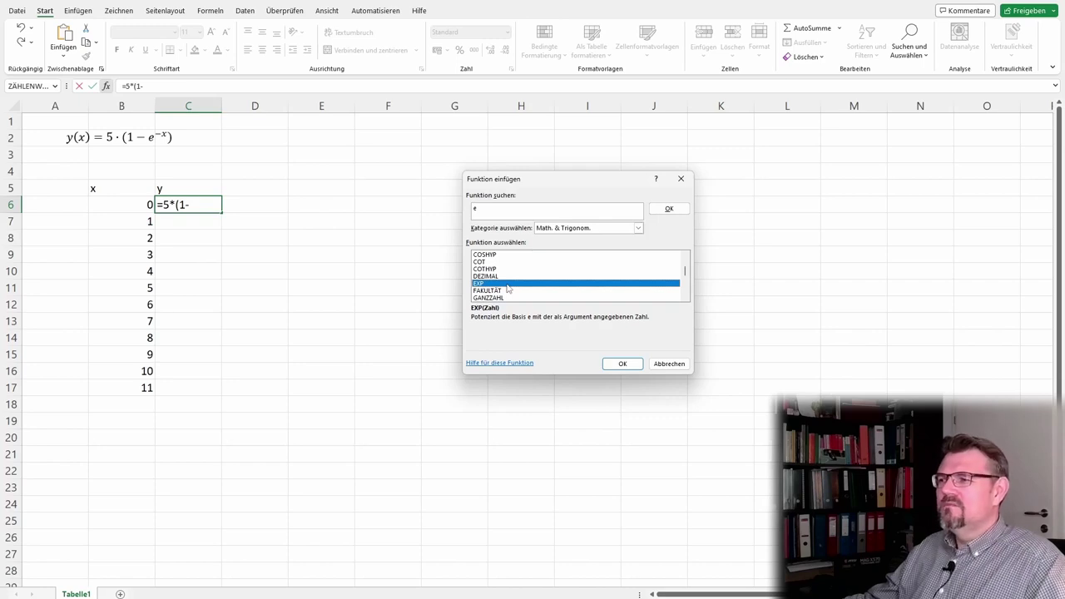
{"action": "double_click", "coordinate": [508, 284]}
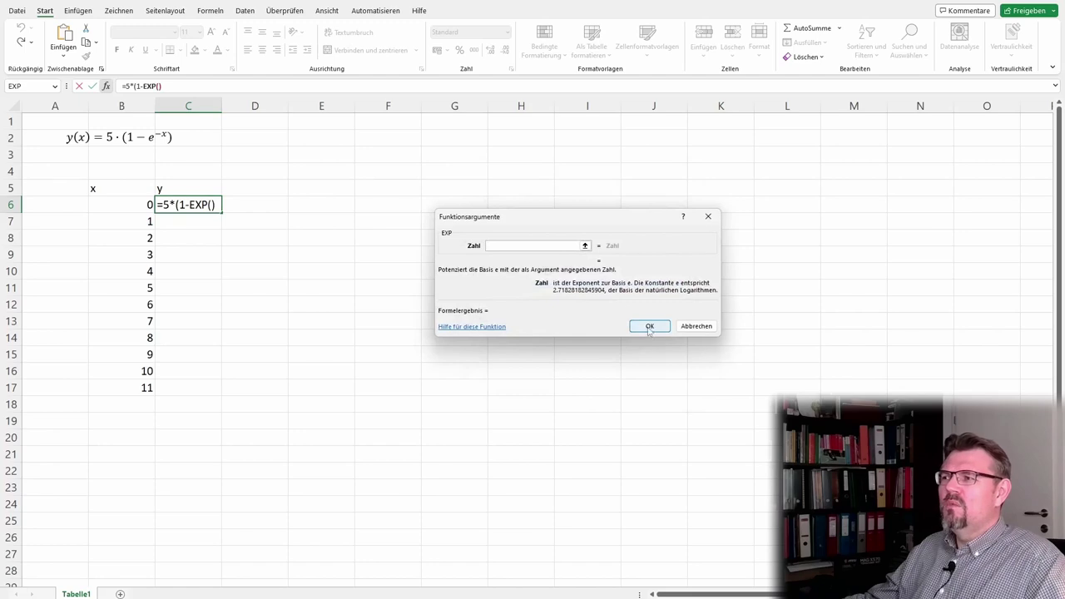
- Set the EXP argument to -B6, completing =5*(1-EXP(-B6)) in C6
{"action": "left_click", "coordinate": [585, 246]}
{"action": "left_click", "coordinate": [134, 212]}
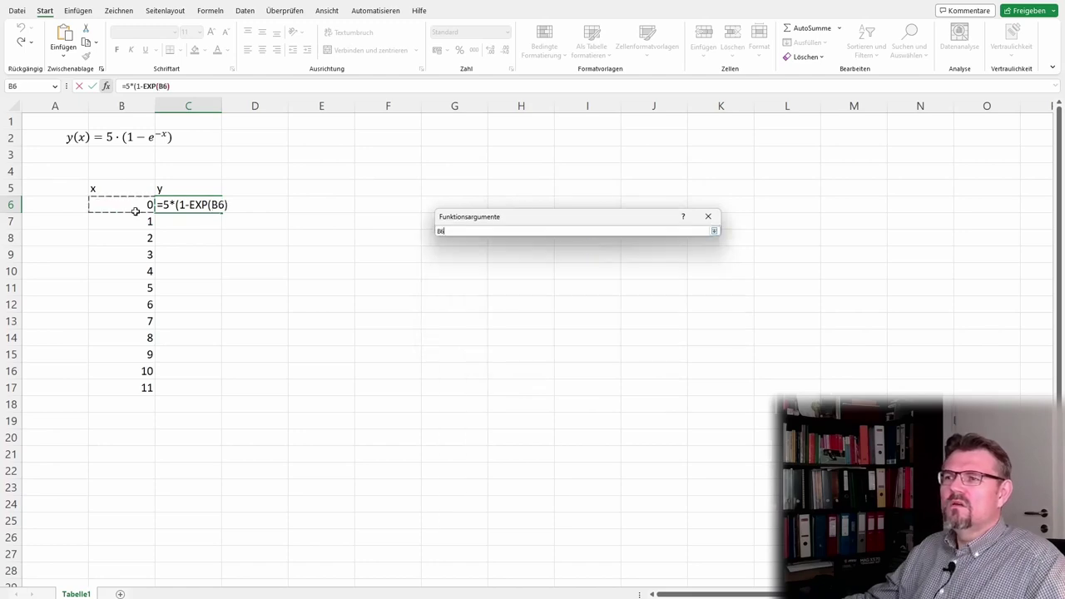
{"action": "left_click", "coordinate": [440, 231]}
{"action": "type", "text": "-"}
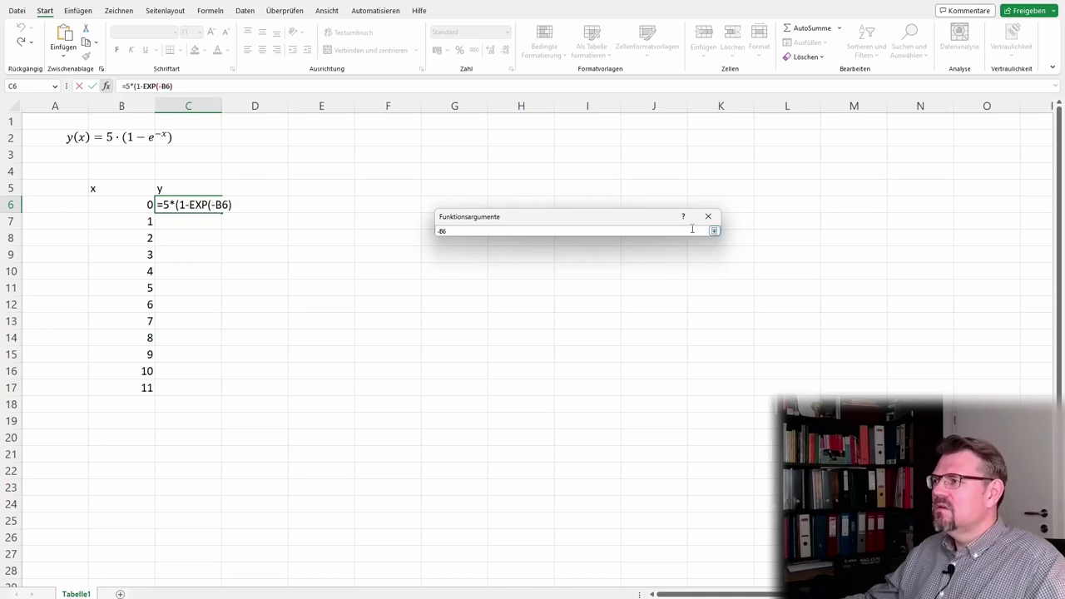
{"action": "left_click", "coordinate": [714, 231]}
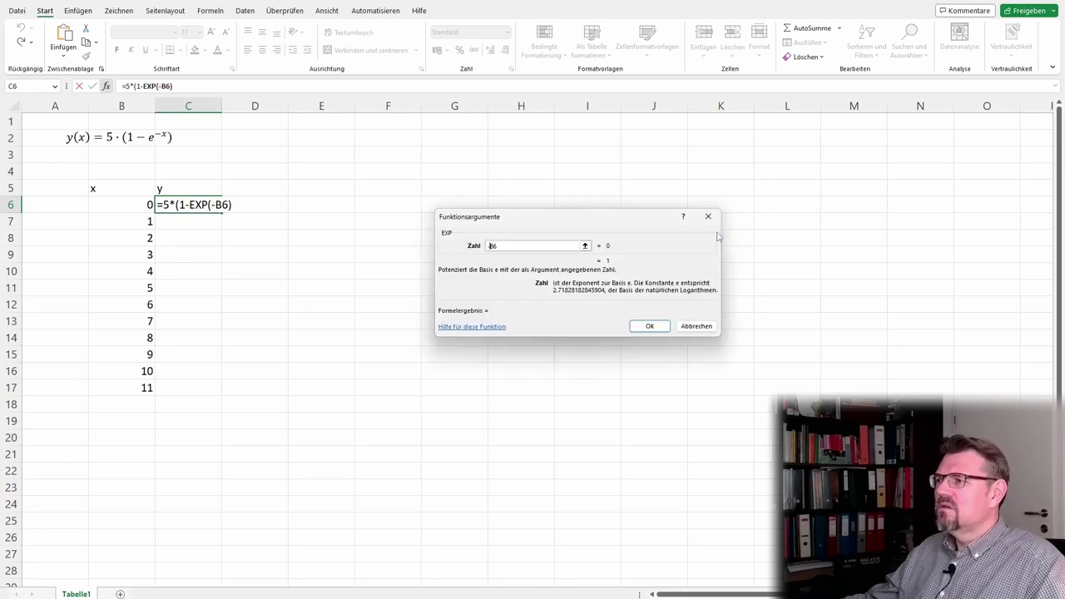
{"action": "left_click", "coordinate": [650, 326]}
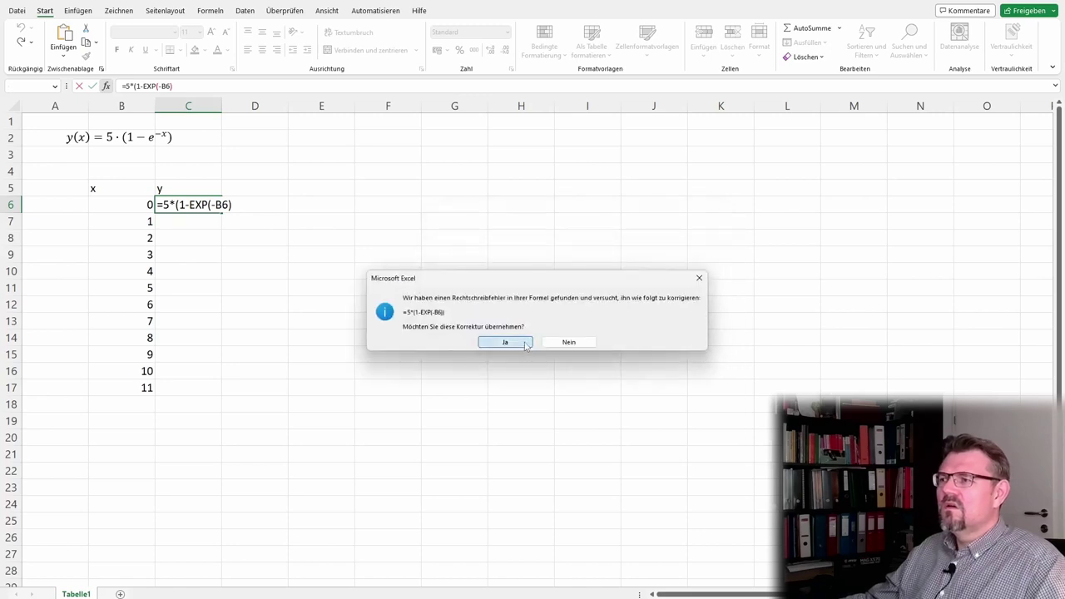
{"action": "left_click", "coordinate": [526, 346]}
{"action": "left_click", "coordinate": [211, 204]}
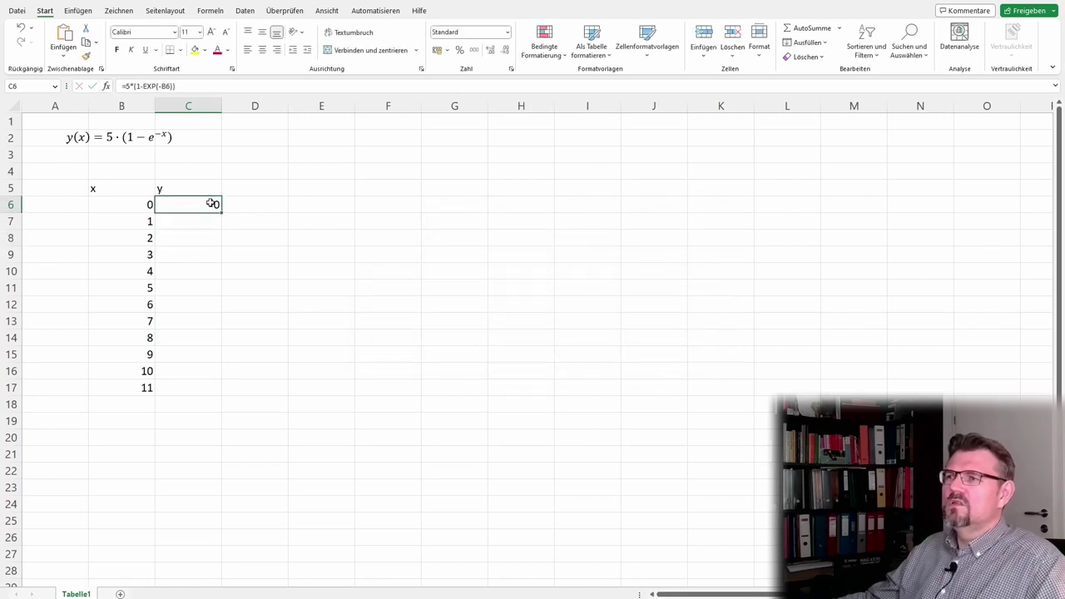
{"action": "double_click", "coordinate": [211, 204]}
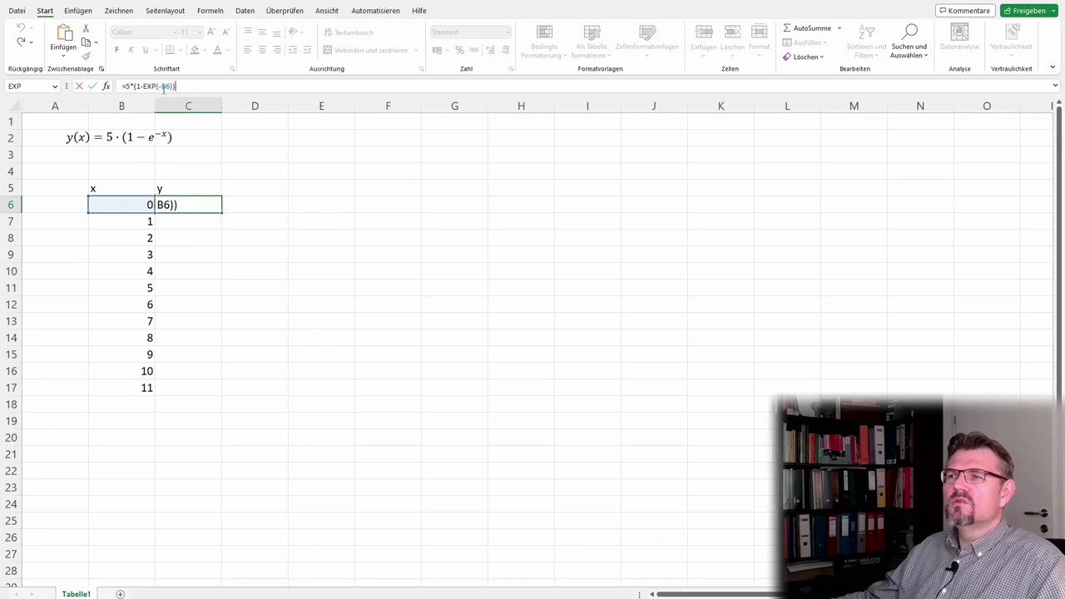
{"action": "left_click", "coordinate": [187, 256]}
- Fill the C6 formula down through C17
{"action": "left_click", "coordinate": [195, 204]}
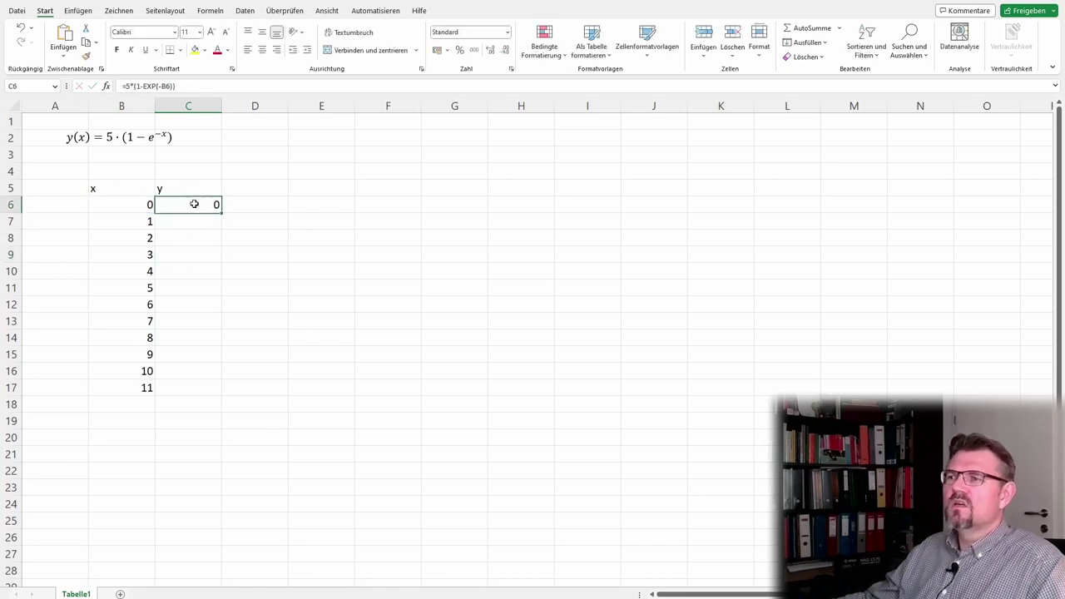
{"action": "left_click_drag", "start_coordinate": [222, 213], "coordinate": [223, 400]}
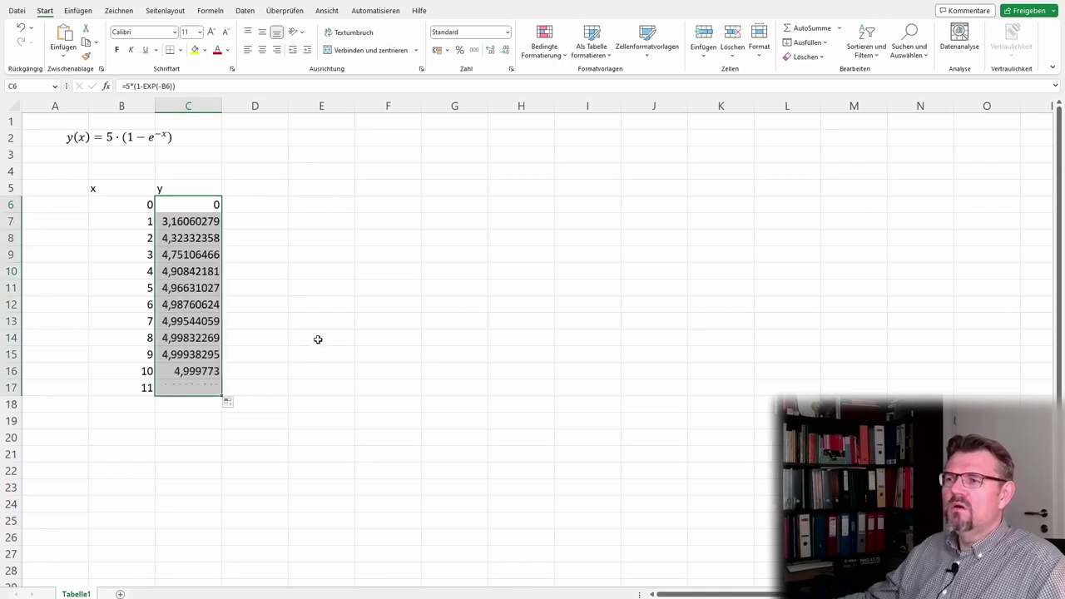
{"action": "left_click", "coordinate": [317, 338]}
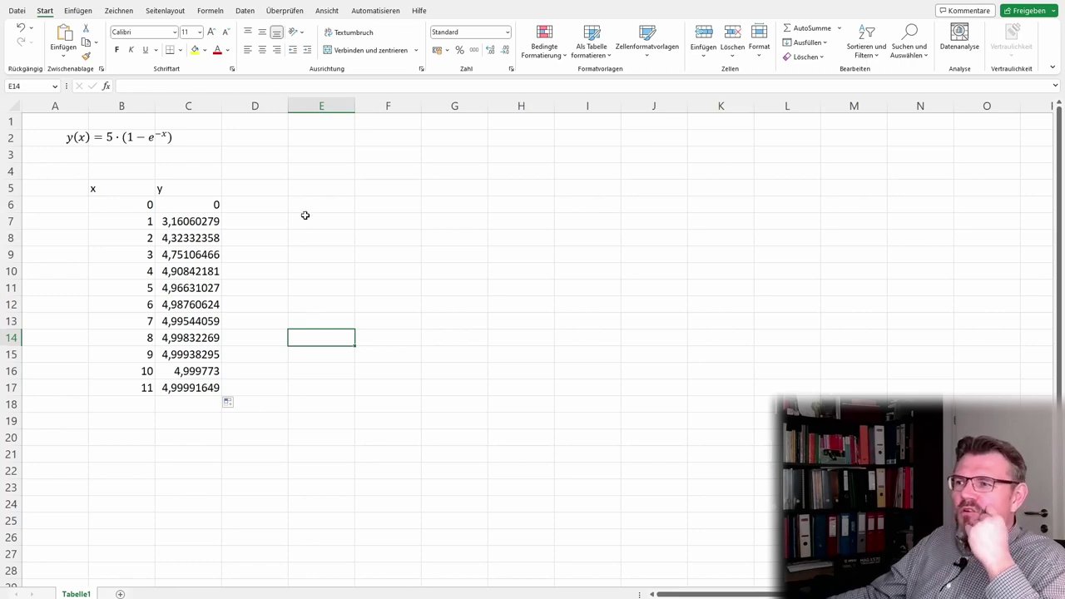
{"action": "left_click", "coordinate": [307, 190]}
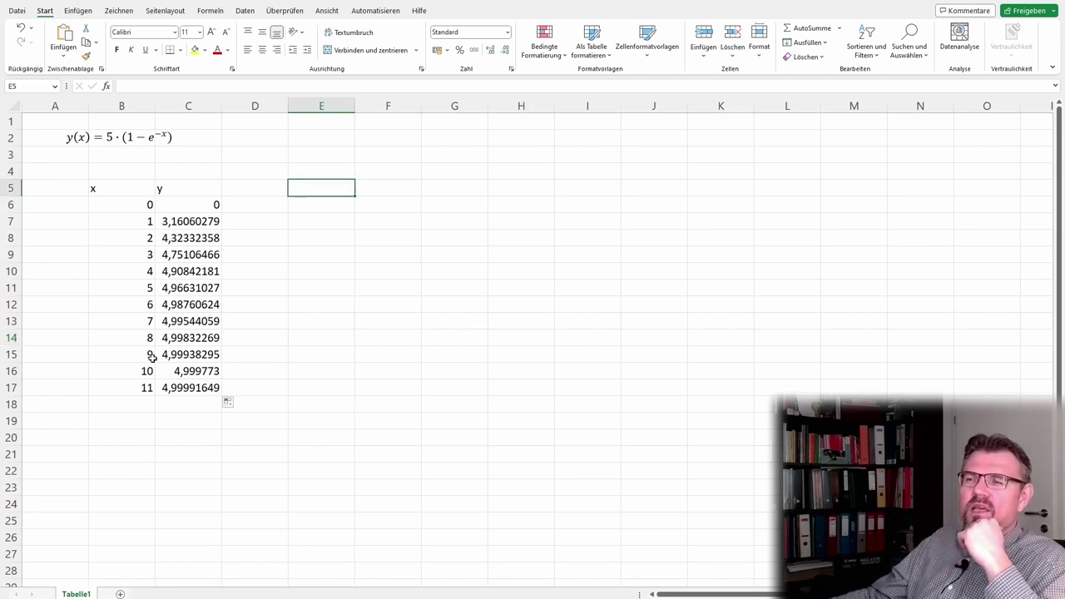
- Insert a line chart and add a series named Funktion with values C6:C17
{"action": "left_click", "coordinate": [78, 11]}
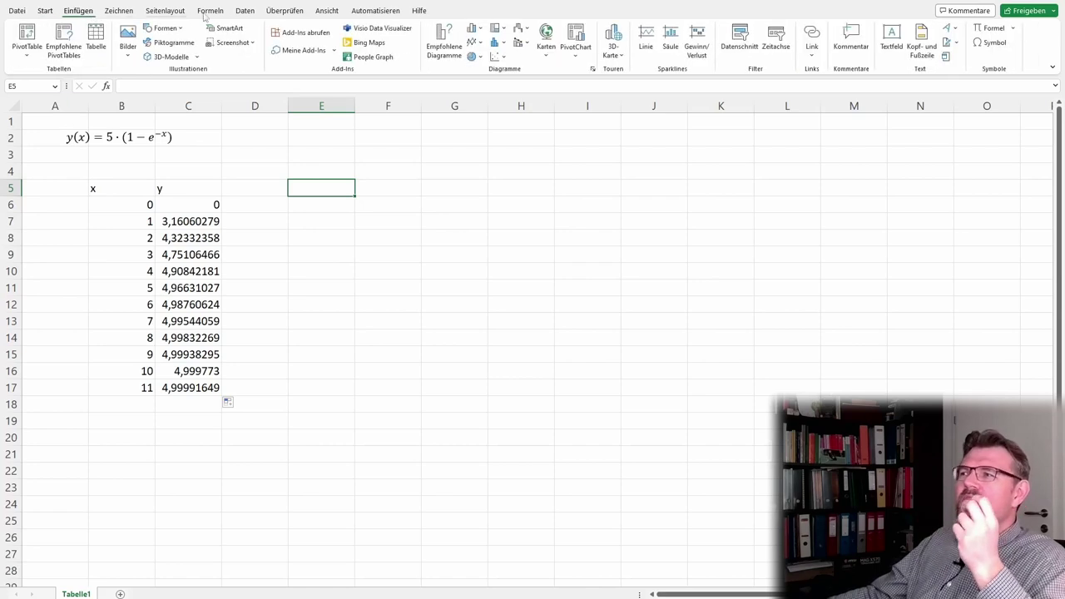
{"action": "left_click", "coordinate": [479, 43]}
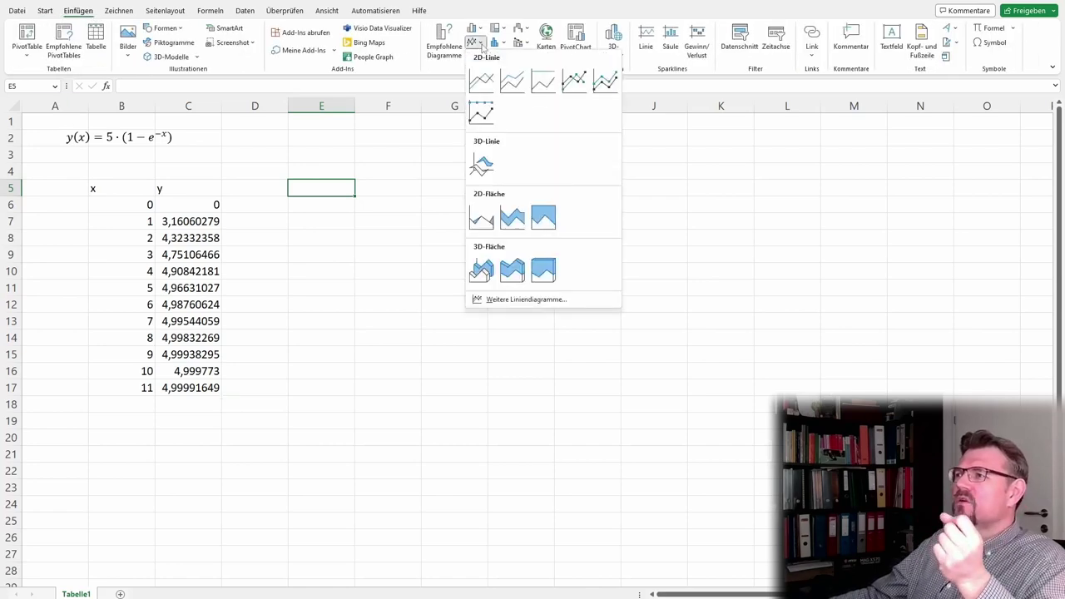
{"action": "left_click", "coordinate": [511, 86]}
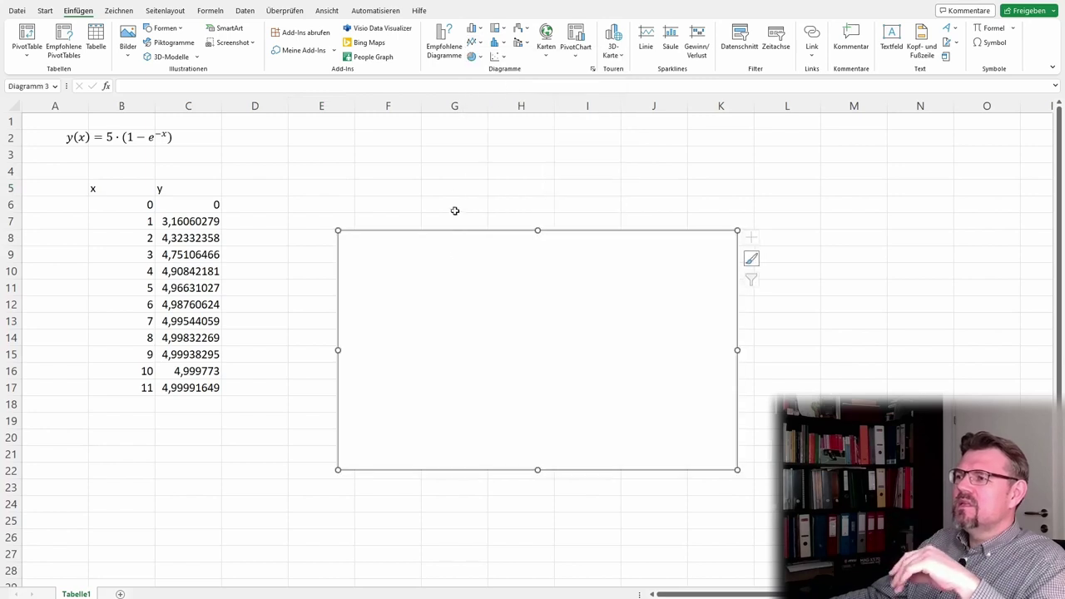
{"action": "right_click", "coordinate": [463, 312]}
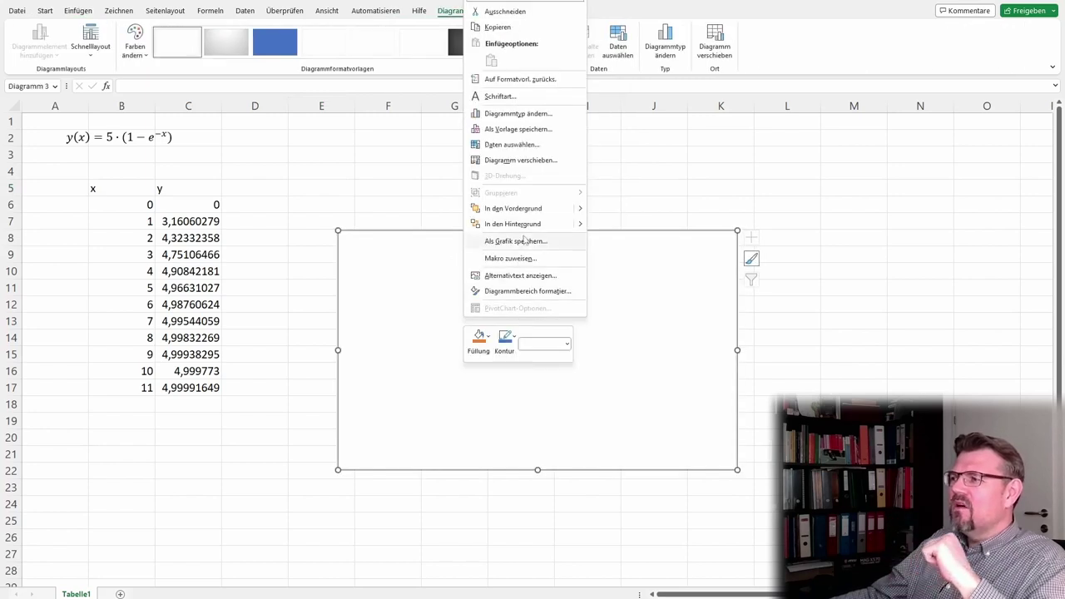
{"action": "left_click", "coordinate": [535, 146]}
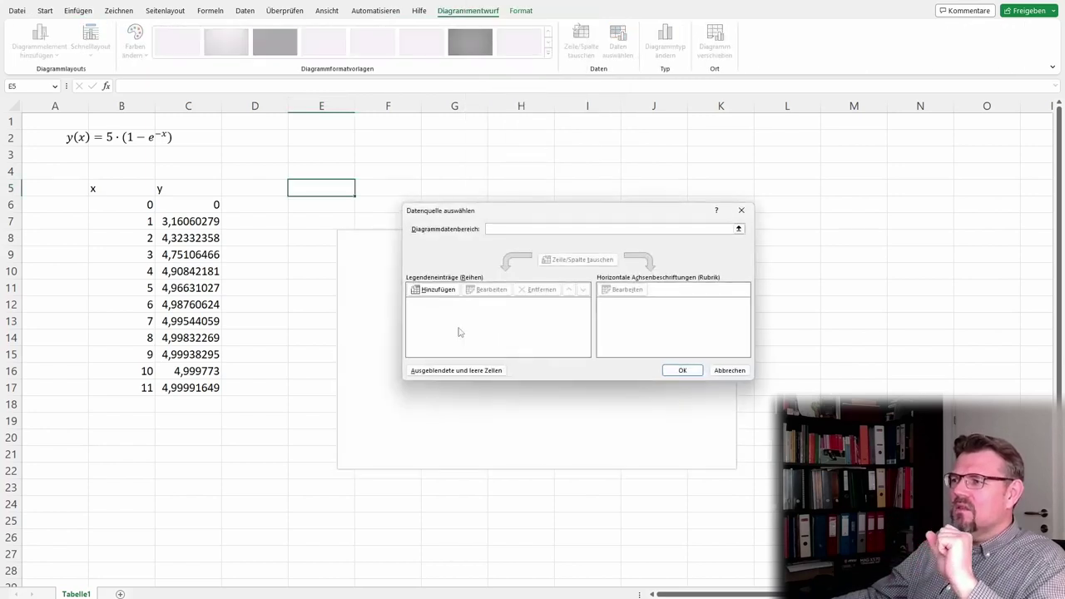
{"action": "left_click", "coordinate": [434, 290]}
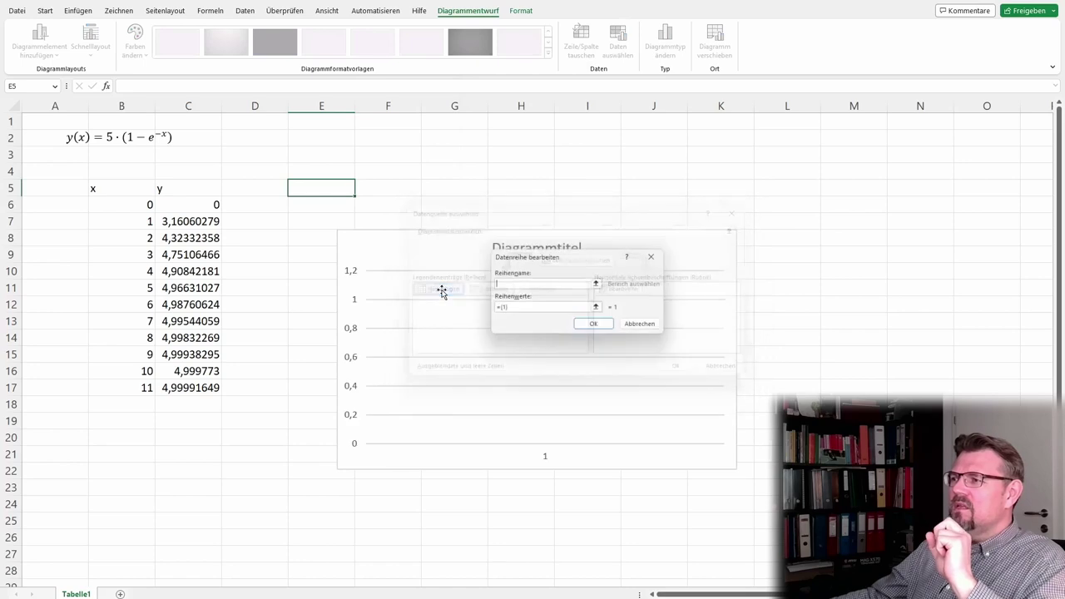
{"action": "left_click", "coordinate": [597, 284]}
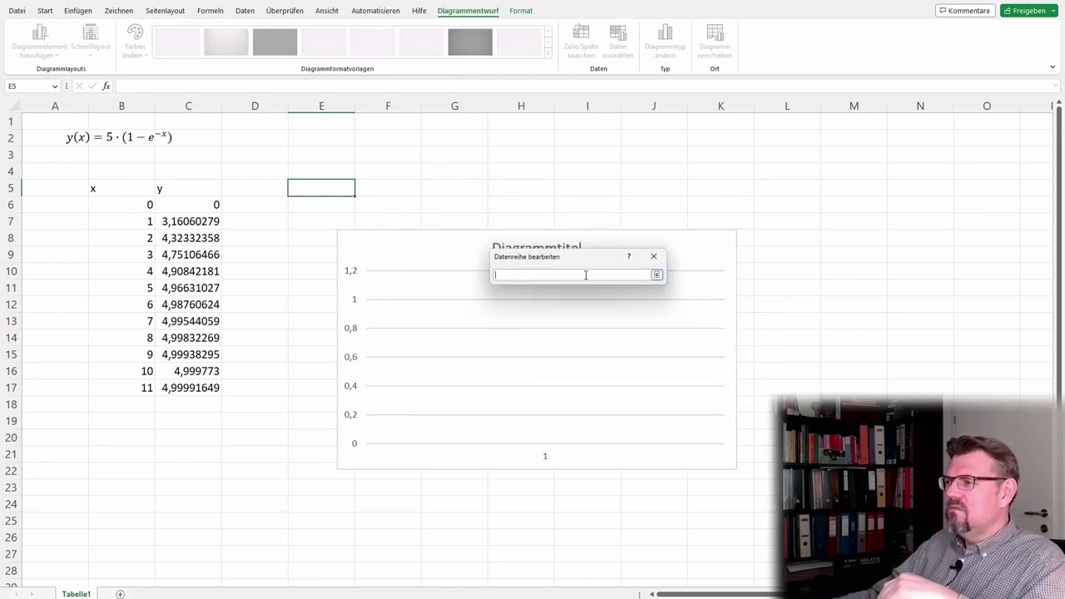
{"action": "type", "text": "f"}
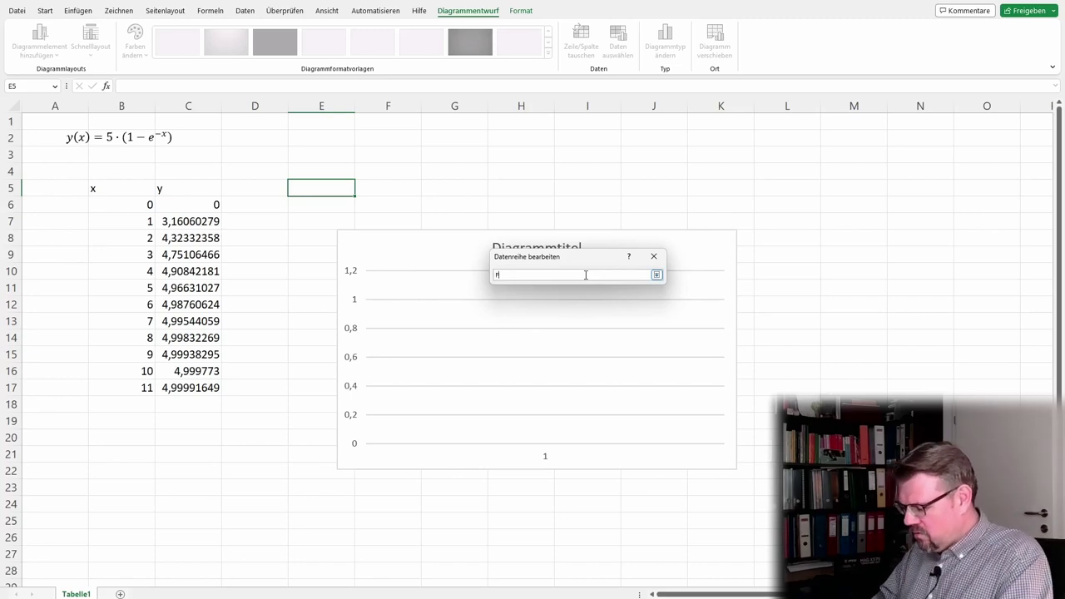
{"action": "type", "text": "unktion"}
{"action": "key", "text": "Return"}
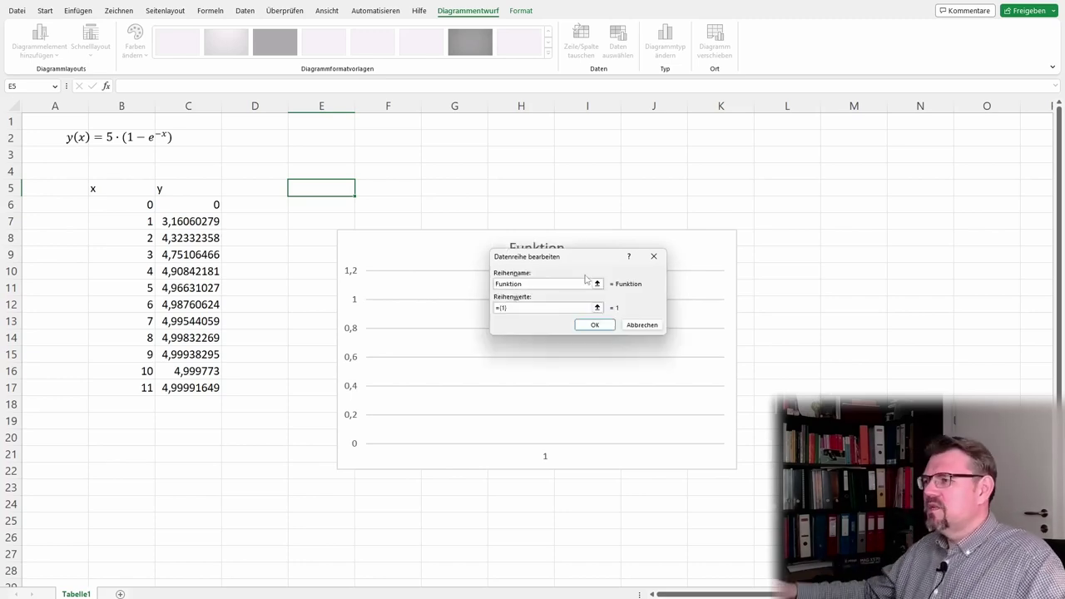
{"action": "left_click", "coordinate": [596, 308]}
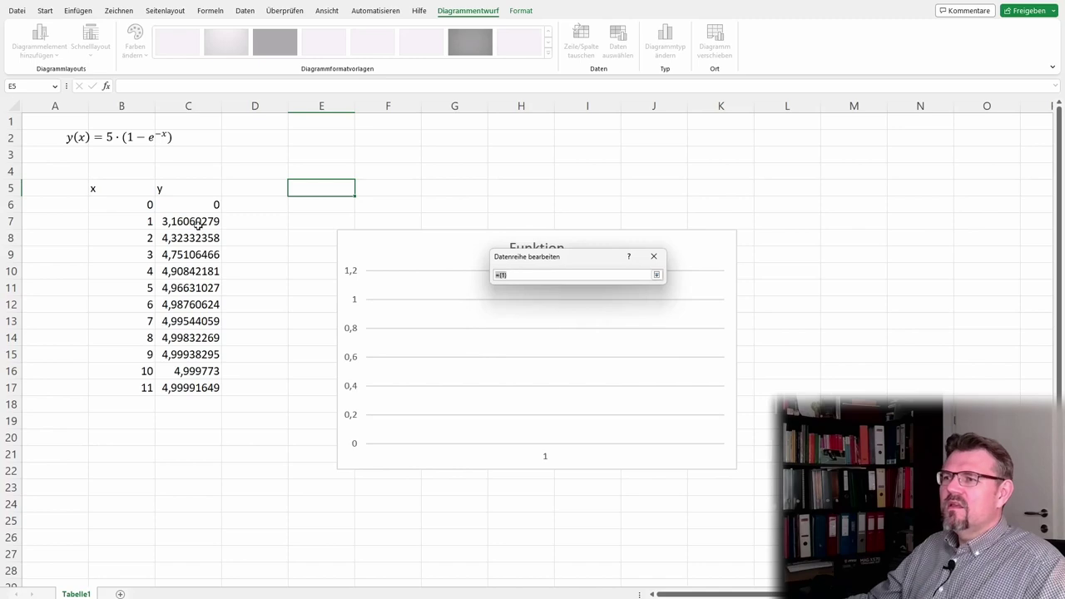
{"action": "left_click_drag", "start_coordinate": [200, 204], "coordinate": [208, 389]}
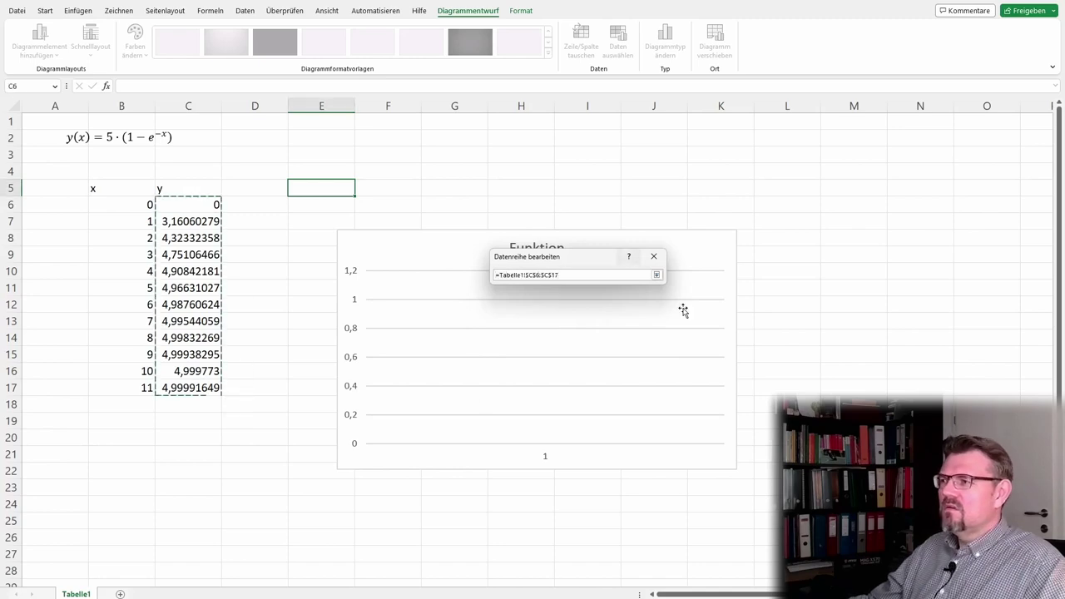
{"action": "left_click", "coordinate": [658, 276]}
{"action": "left_click", "coordinate": [591, 327]}
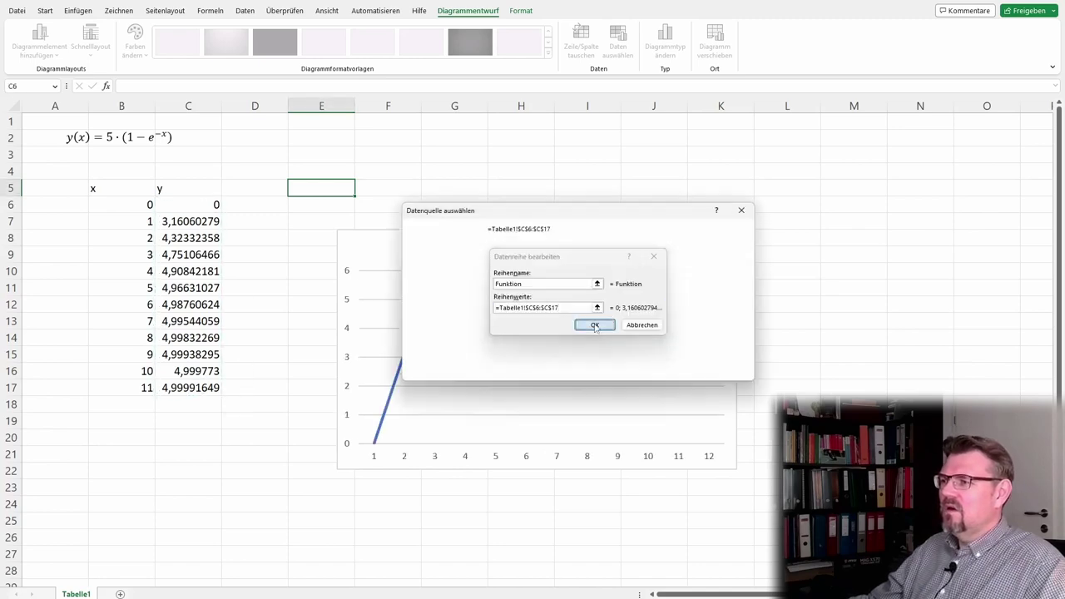
- Set the horizontal axis labels to the x values B6:B17
{"action": "left_click", "coordinate": [623, 290]}
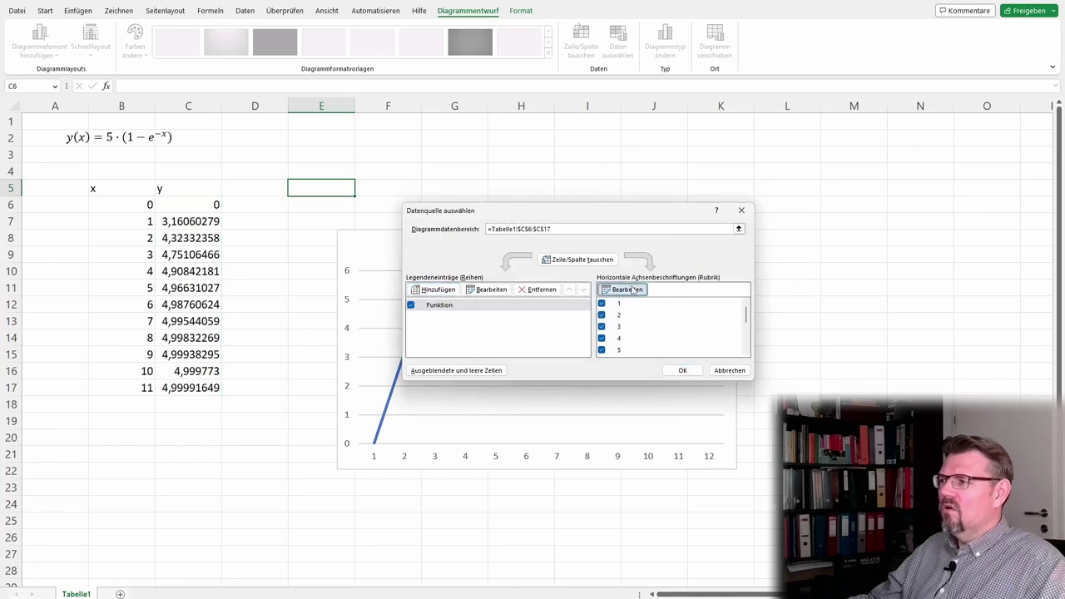
{"action": "left_click", "coordinate": [599, 297]}
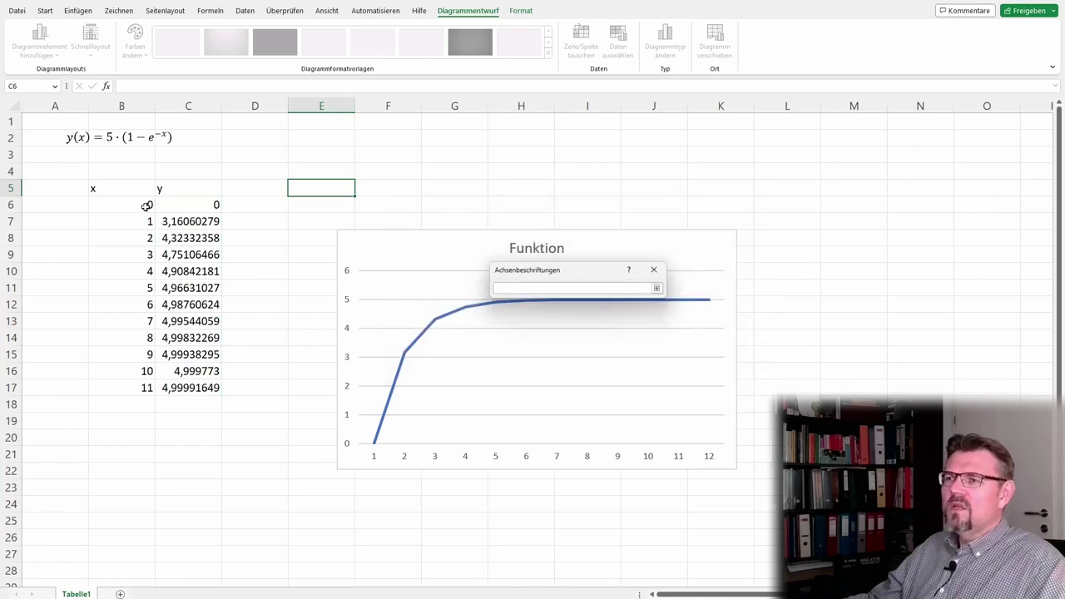
{"action": "left_click_drag", "start_coordinate": [147, 205], "coordinate": [147, 388]}
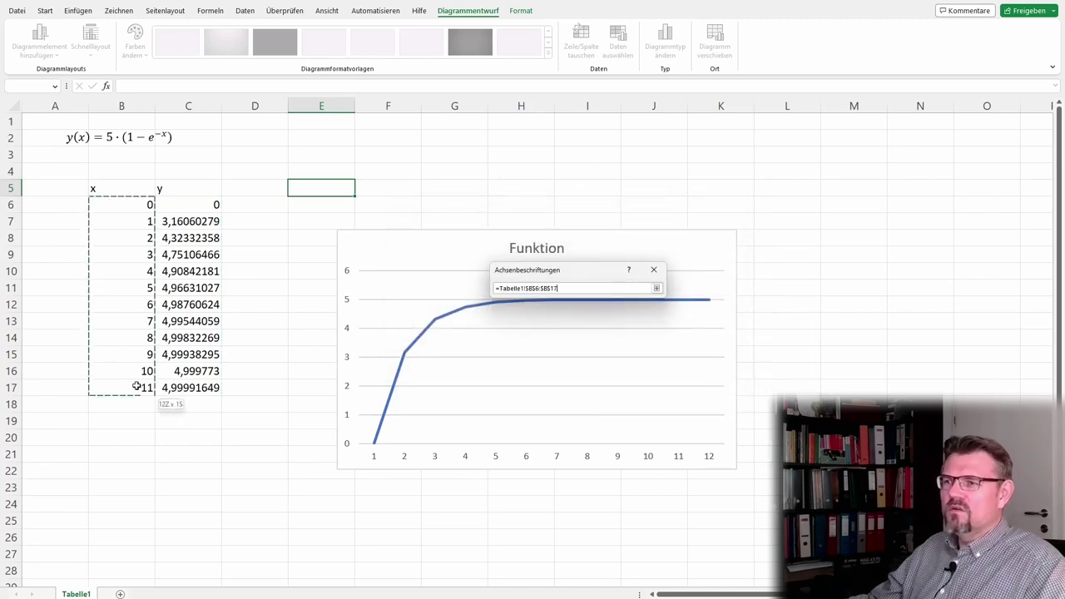
{"action": "left_click", "coordinate": [658, 289]}
{"action": "left_click", "coordinate": [596, 311]}
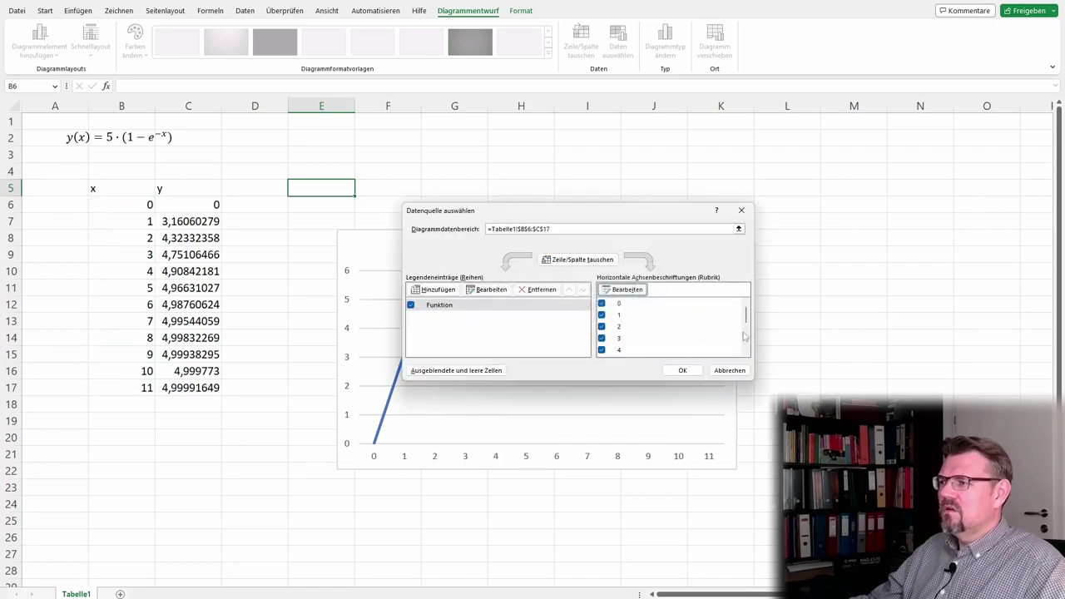
{"action": "left_click", "coordinate": [682, 370]}
{"action": "left_click", "coordinate": [920, 422]}
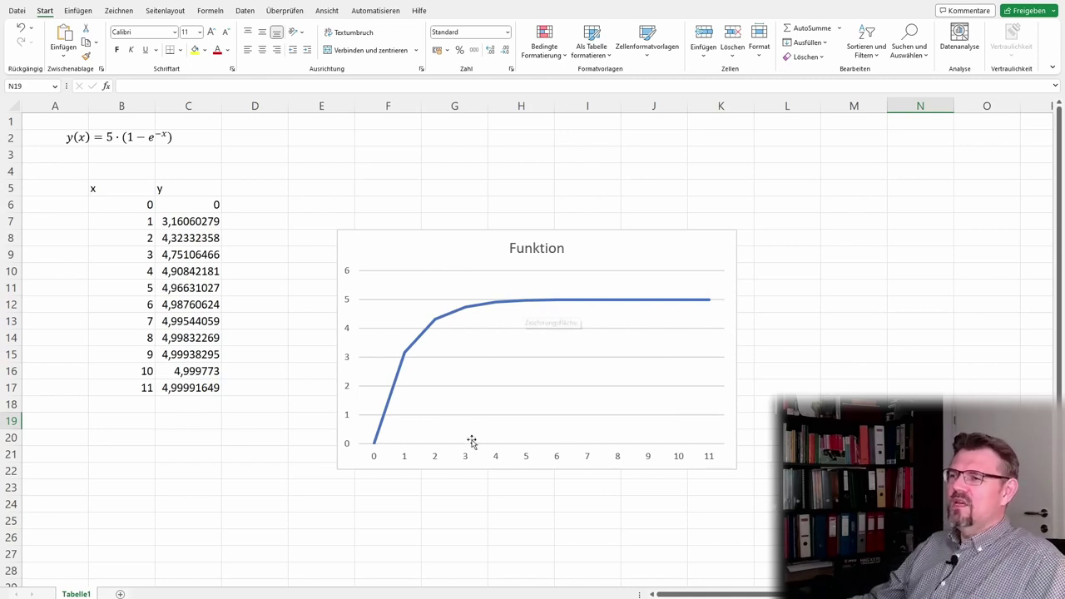
{"action": "double_click", "coordinate": [558, 460]}
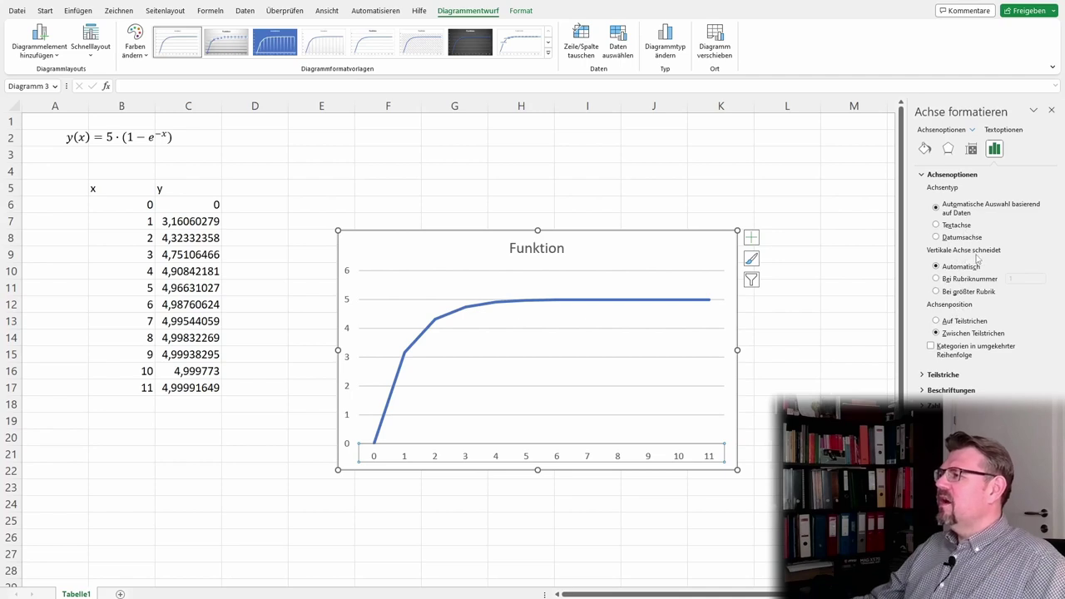
{"action": "left_click", "coordinate": [942, 280]}
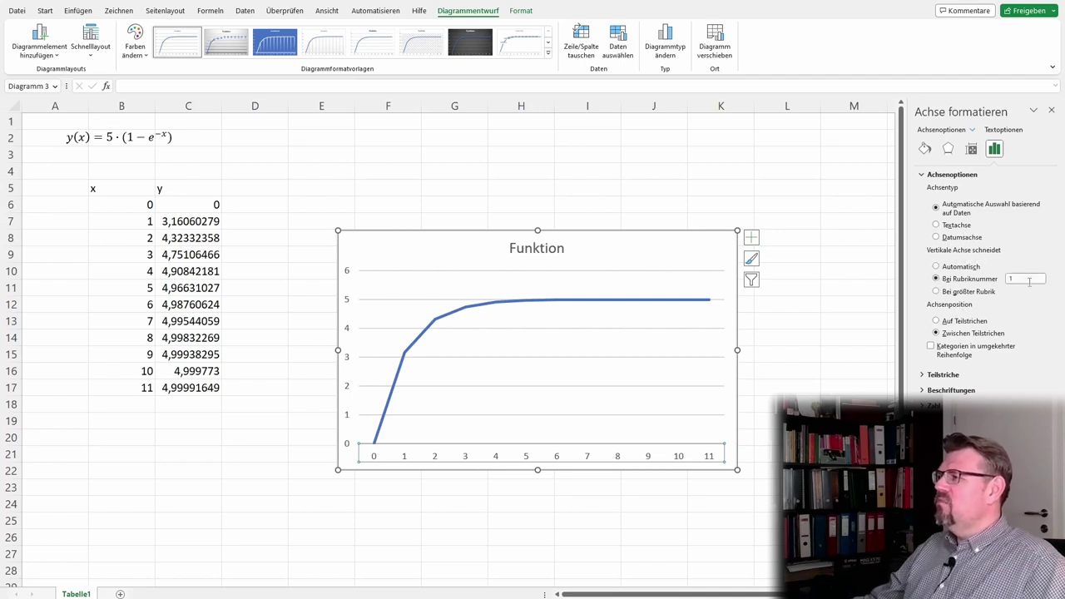
{"action": "left_click", "coordinate": [1030, 282]}
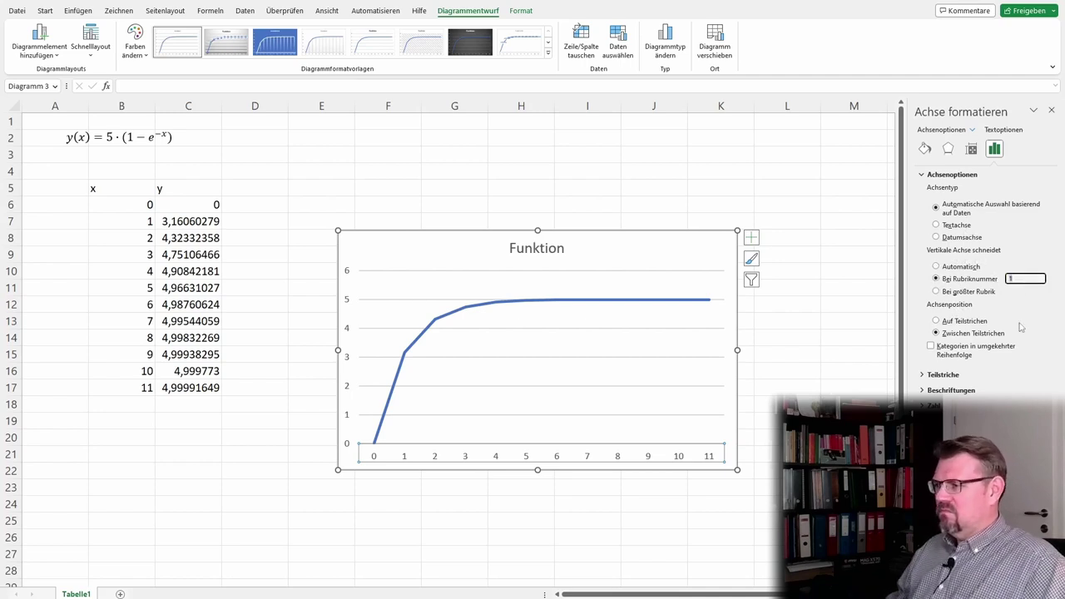
{"action": "type", "text": "8"}
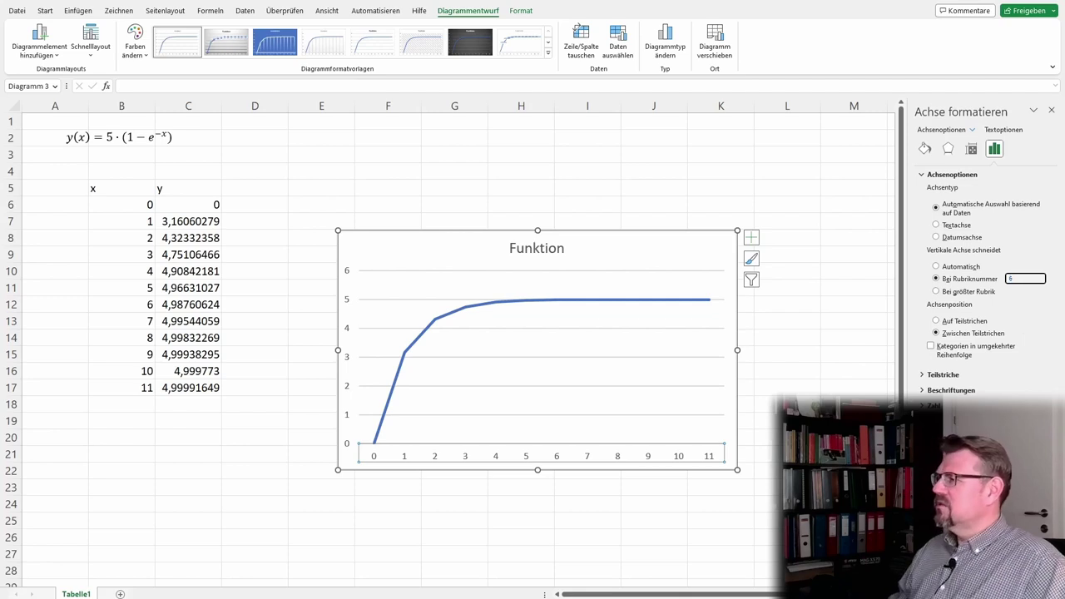
{"action": "key", "text": "Return"}
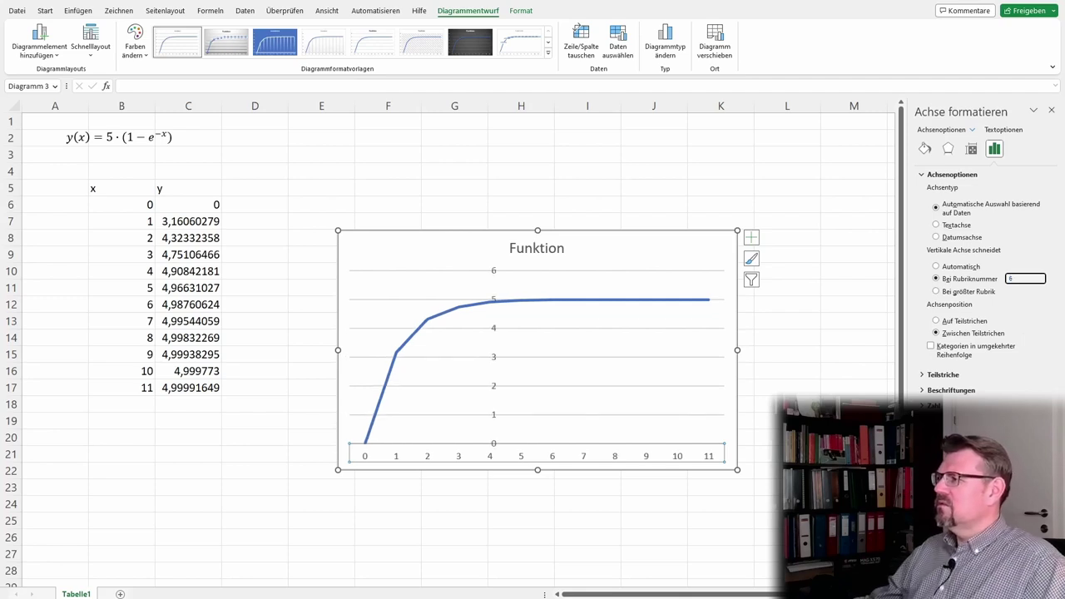
{"action": "left_click", "coordinate": [829, 388]}
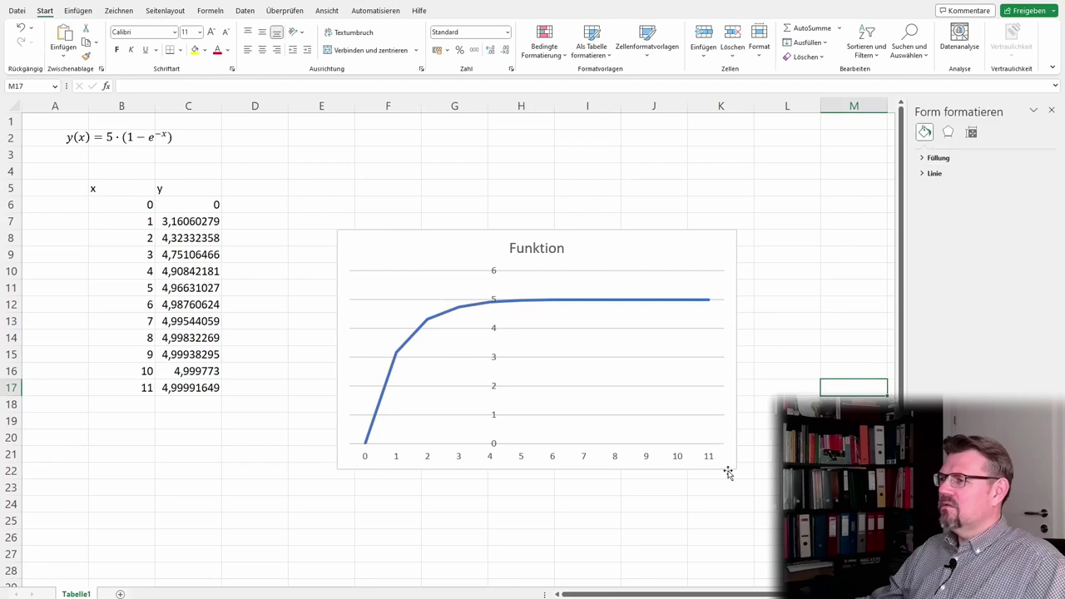
{"action": "left_click", "coordinate": [495, 360]}
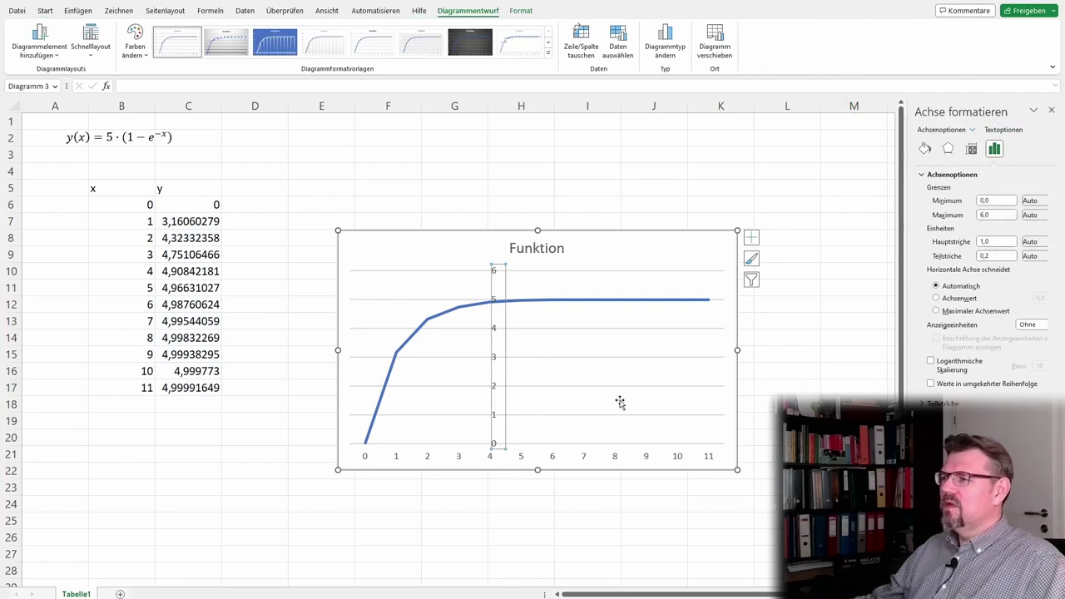
{"action": "left_click", "coordinate": [617, 457]}
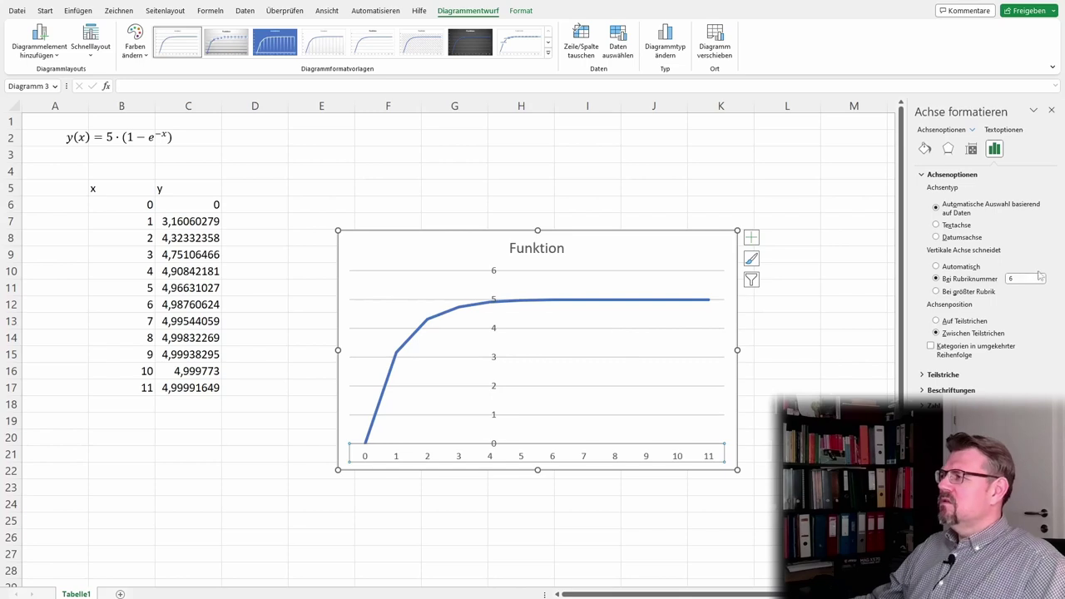
{"action": "left_click", "coordinate": [936, 266]}
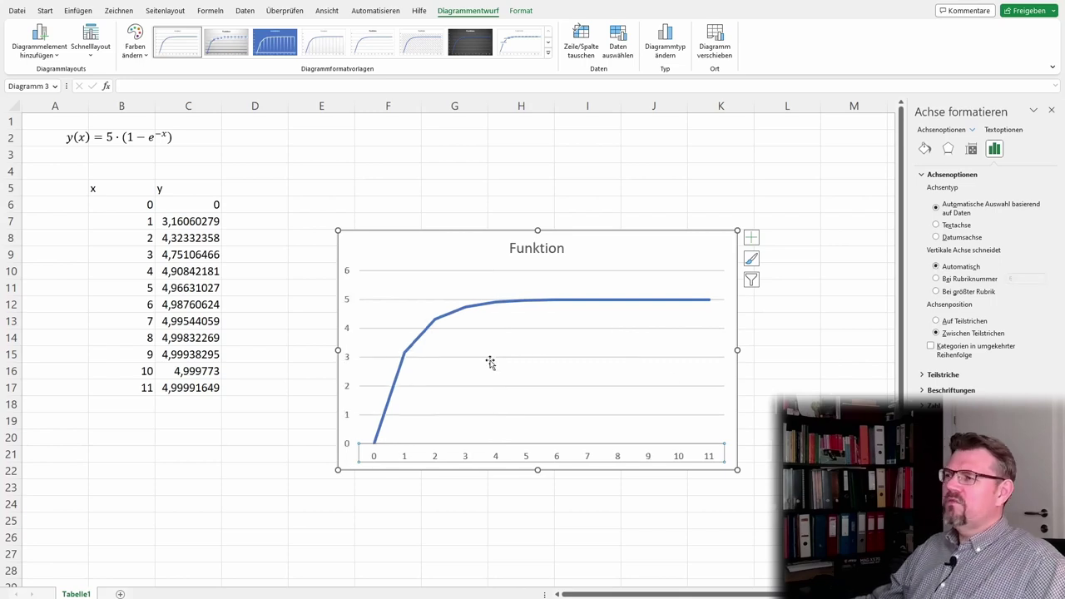
{"action": "left_click", "coordinate": [804, 351]}
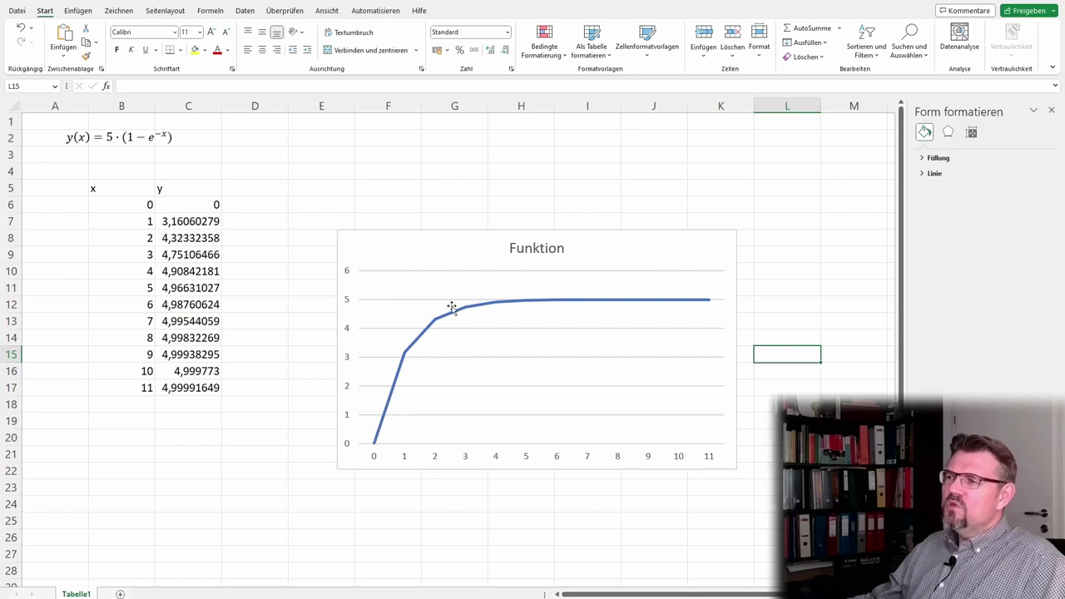
- Insert a new row 7 with x = 0,5 and fill the y formula into it
{"action": "left_click", "coordinate": [7, 221]}
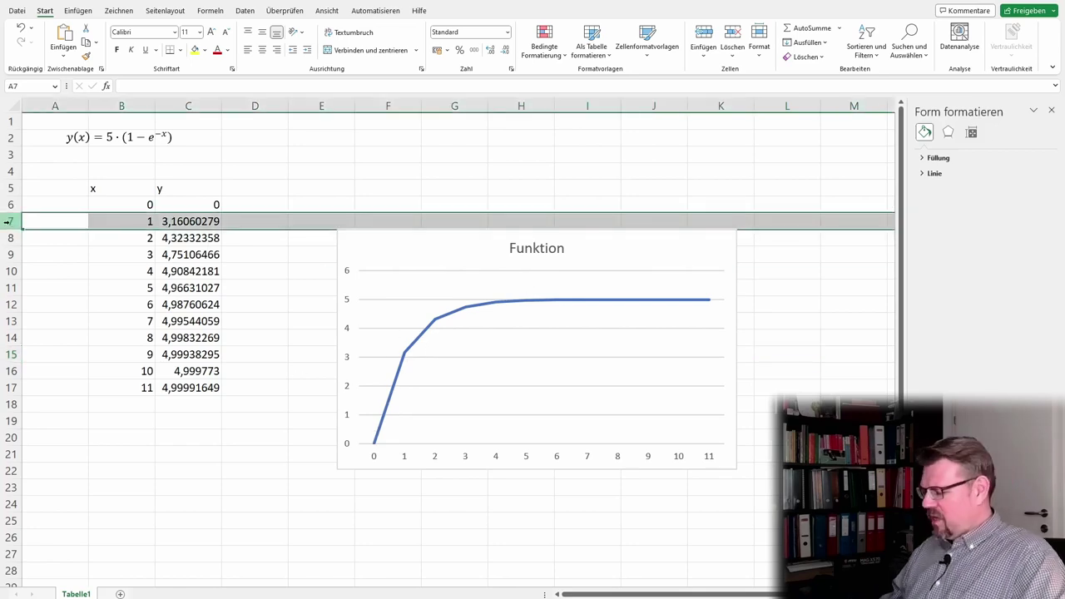
{"action": "key", "text": "ctrl+plus"}
{"action": "key", "text": "Right"}
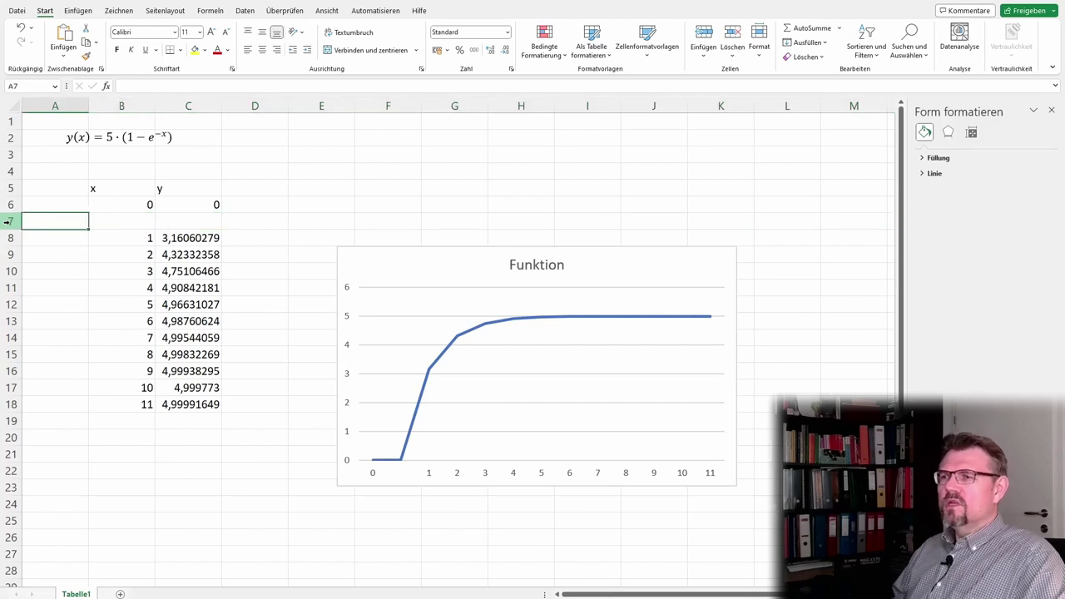
{"action": "type", "text": "0,5"}
{"action": "key", "text": "Return"}
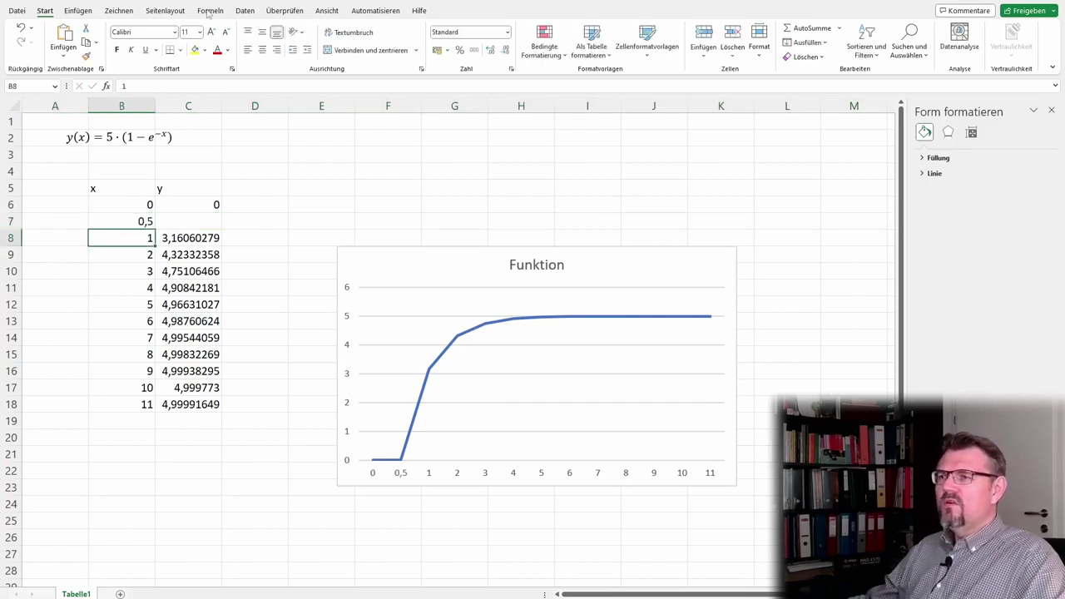
{"action": "left_click", "coordinate": [175, 208]}
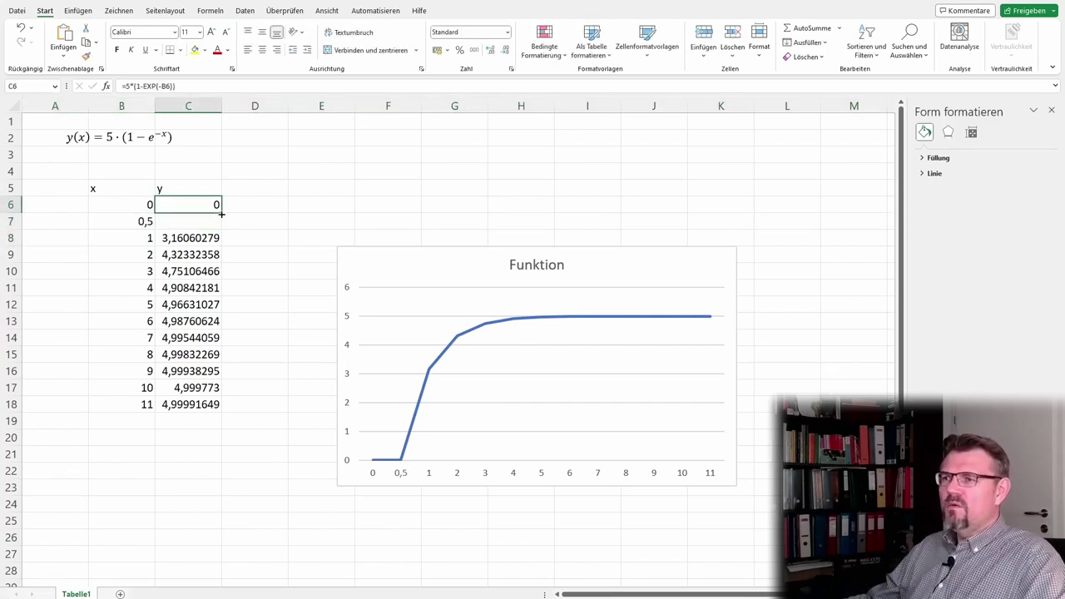
{"action": "left_click_drag", "start_coordinate": [222, 214], "coordinate": [221, 230]}
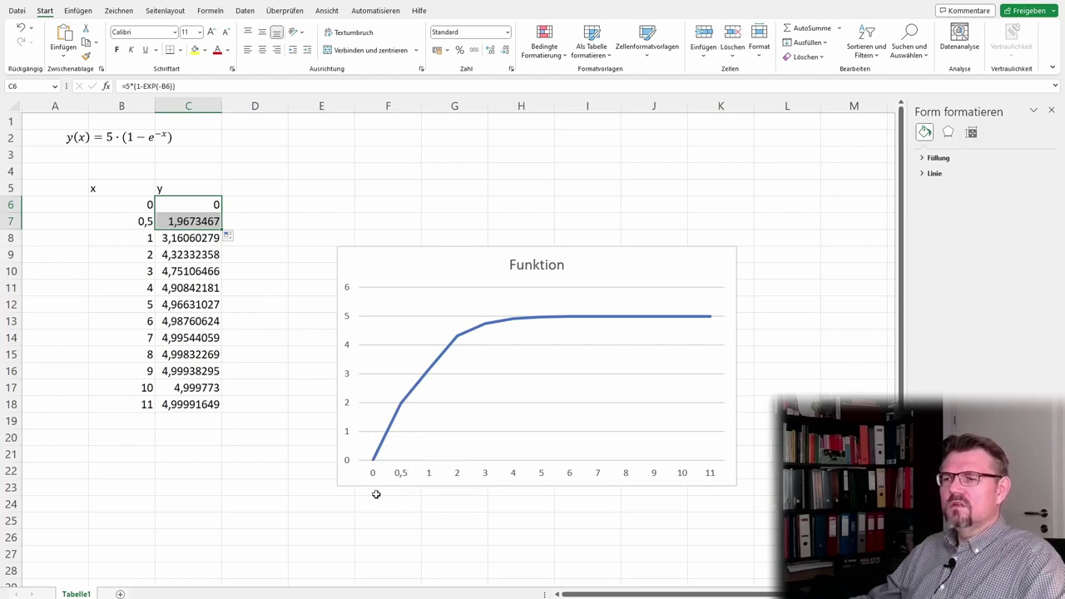
- Insert another row with x = 0,25 and its y formula, close the format pane, reposition the chart
{"action": "left_click", "coordinate": [11, 221]}
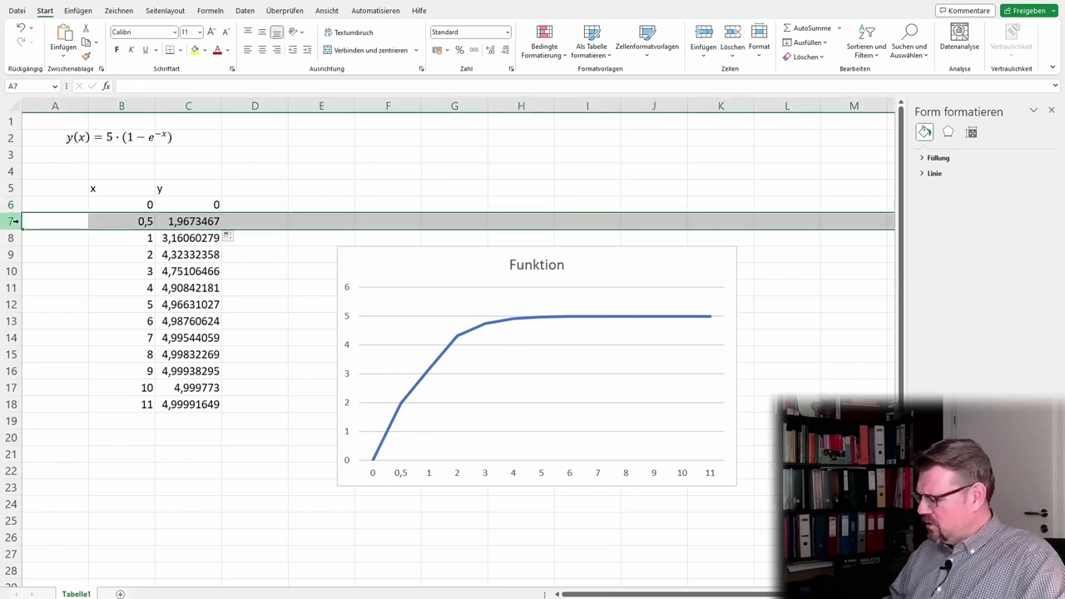
{"action": "key", "text": "ctrl+plus"}
{"action": "key", "text": "Right"}
{"action": "type", "text": "0"}
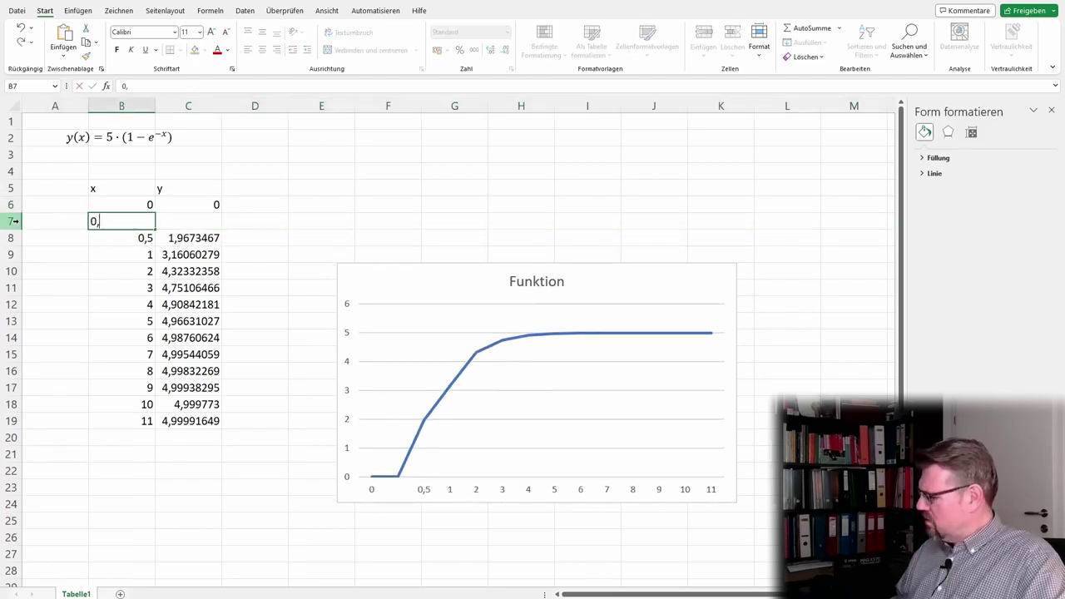
{"action": "type", "text": ",25"}
{"action": "key", "text": "Return"}
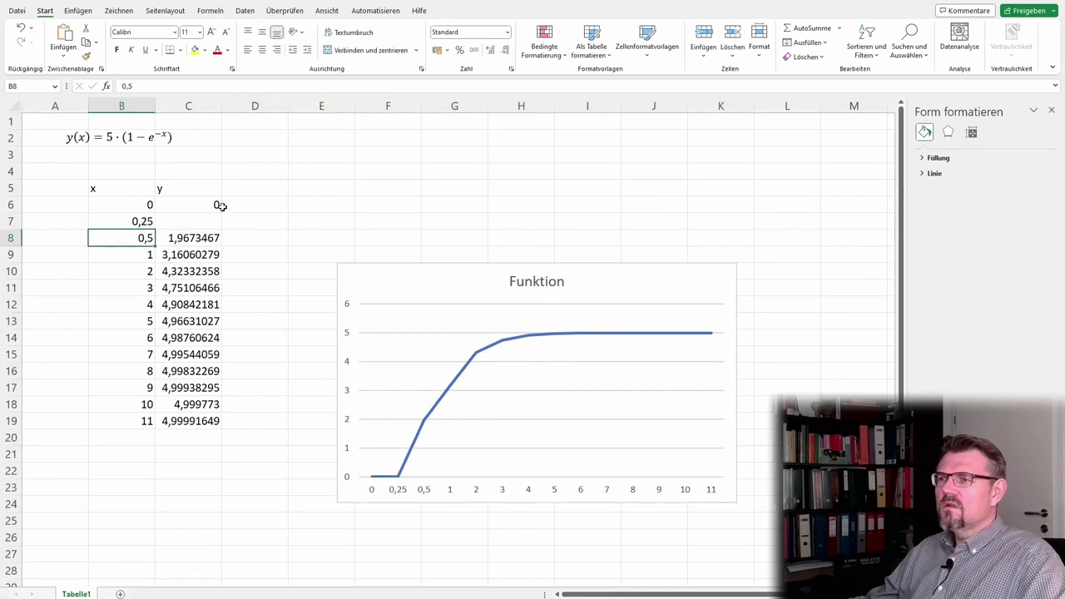
{"action": "left_click", "coordinate": [218, 208]}
{"action": "left_click_drag", "start_coordinate": [221, 213], "coordinate": [222, 224]}
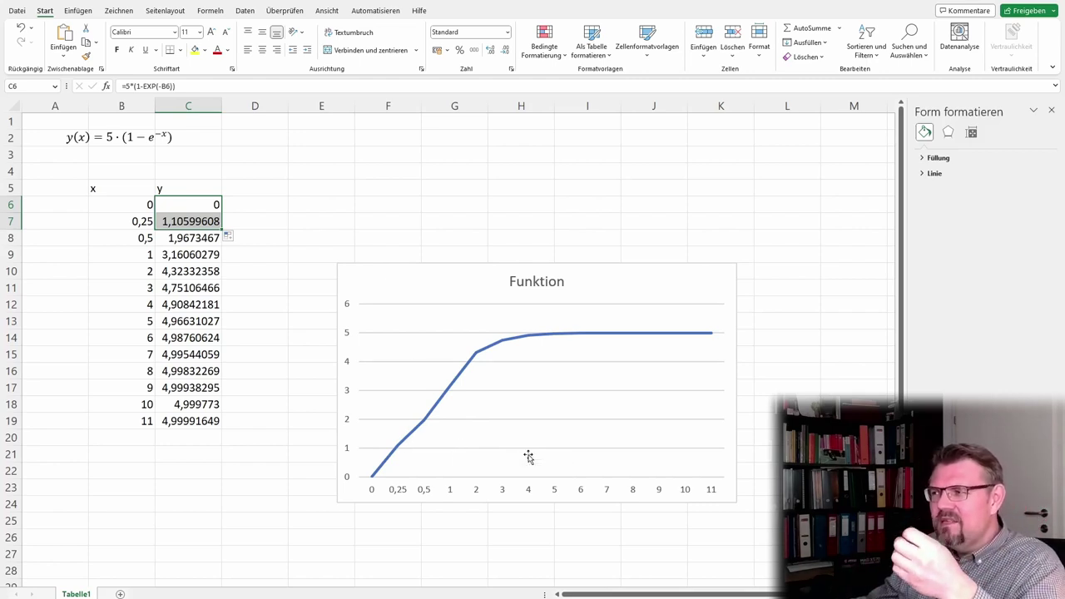
{"action": "left_click", "coordinate": [1051, 110]}
{"action": "left_click_drag", "start_coordinate": [639, 281], "coordinate": [551, 176]}
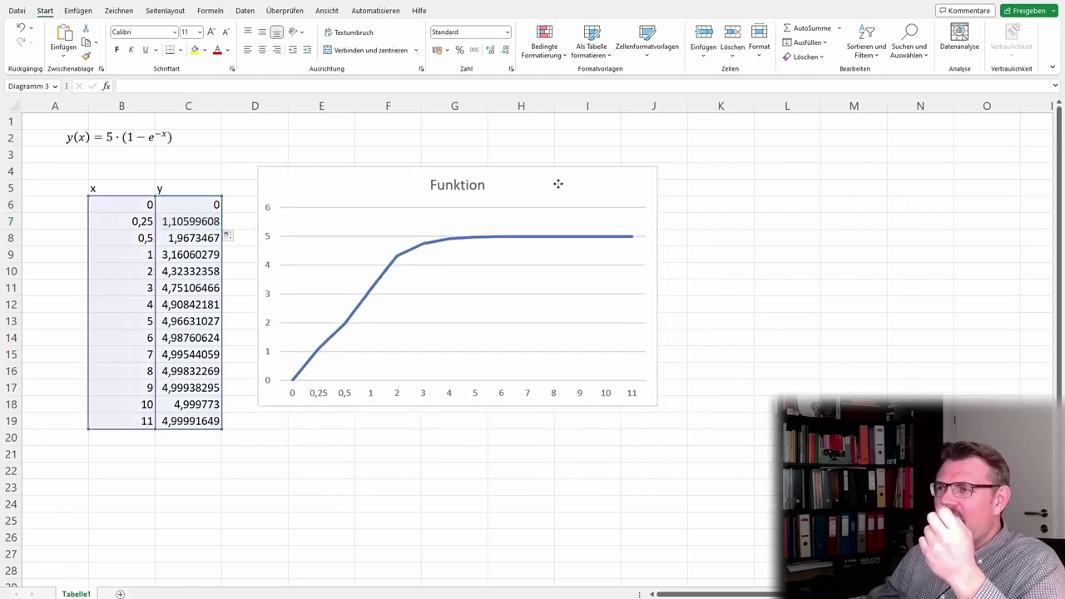
- Select the Funktion line chart and delete it
{"action": "left_click", "coordinate": [484, 486]}
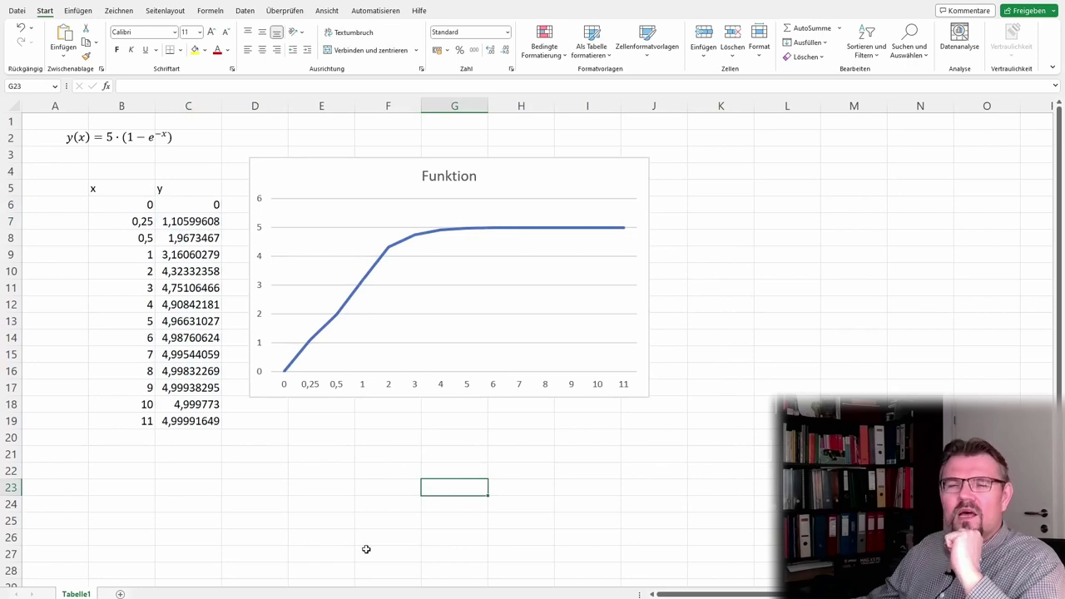
{"action": "left_click", "coordinate": [313, 388]}
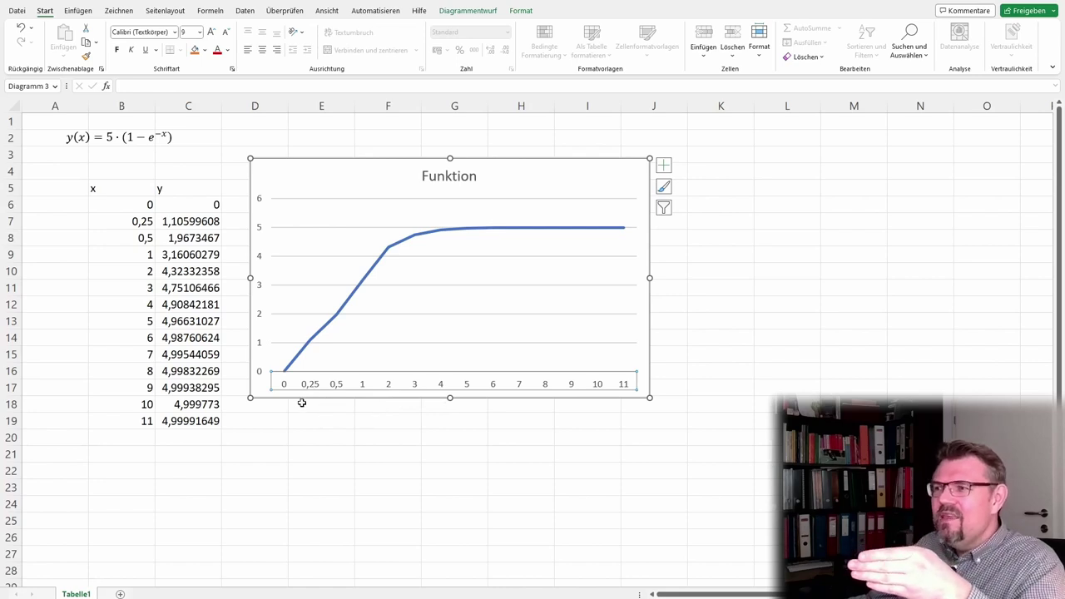
{"action": "left_click", "coordinate": [300, 410]}
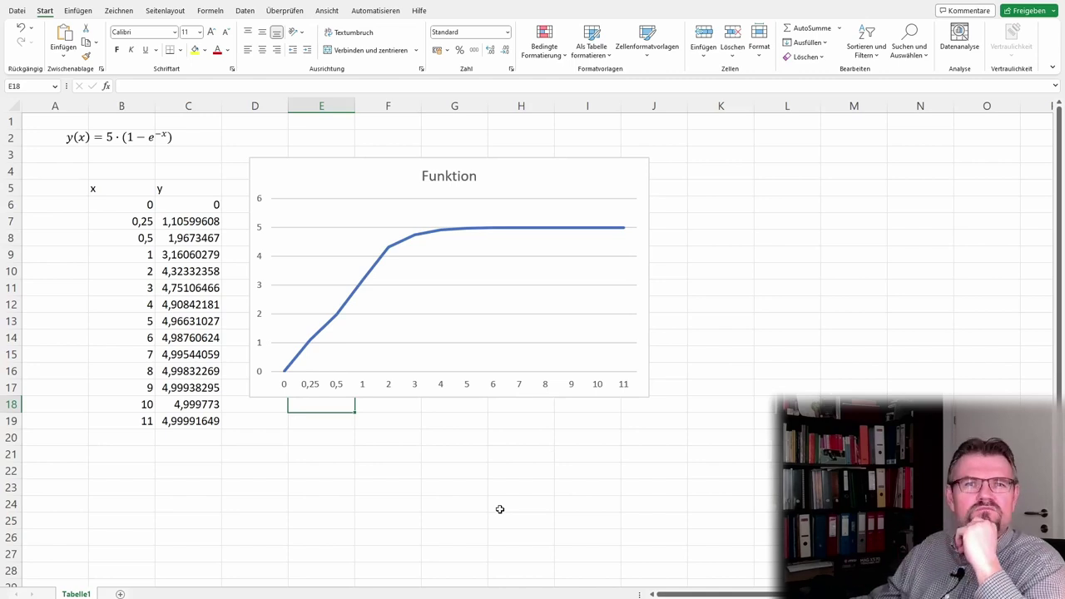
{"action": "left_click", "coordinate": [363, 181]}
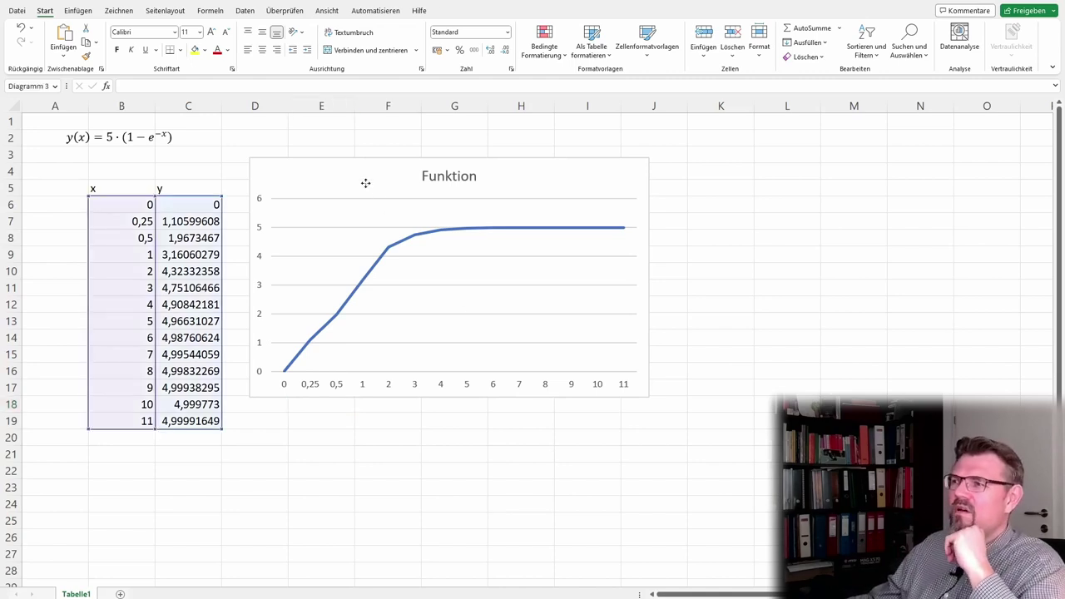
{"action": "key", "text": "Delete"}
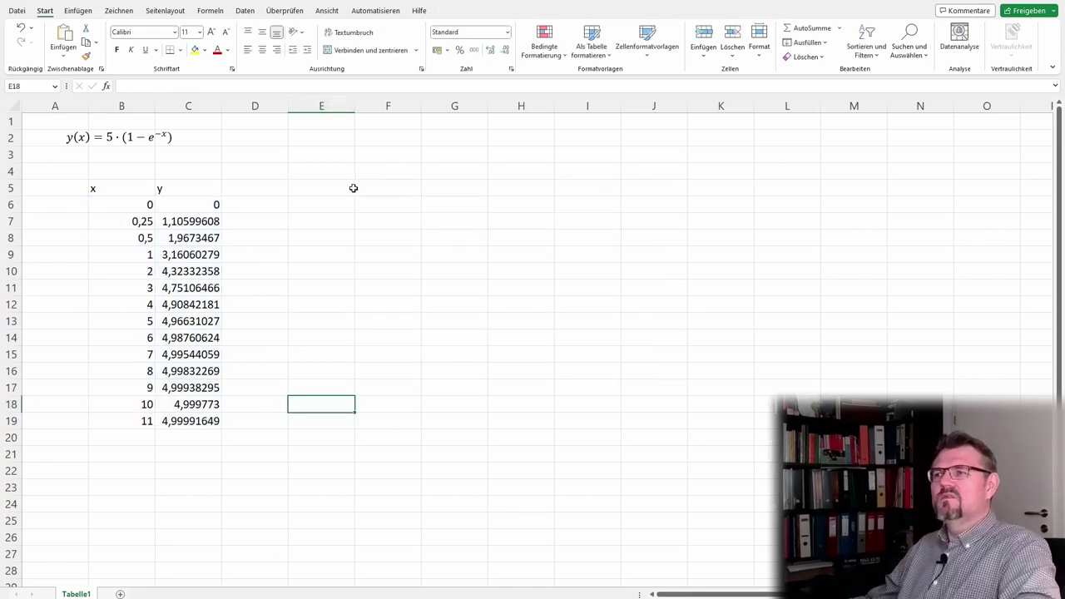
- From cell E5, insert a plain Punkt (XY) scatter chart and move it beside the table
{"action": "left_click", "coordinate": [353, 188]}
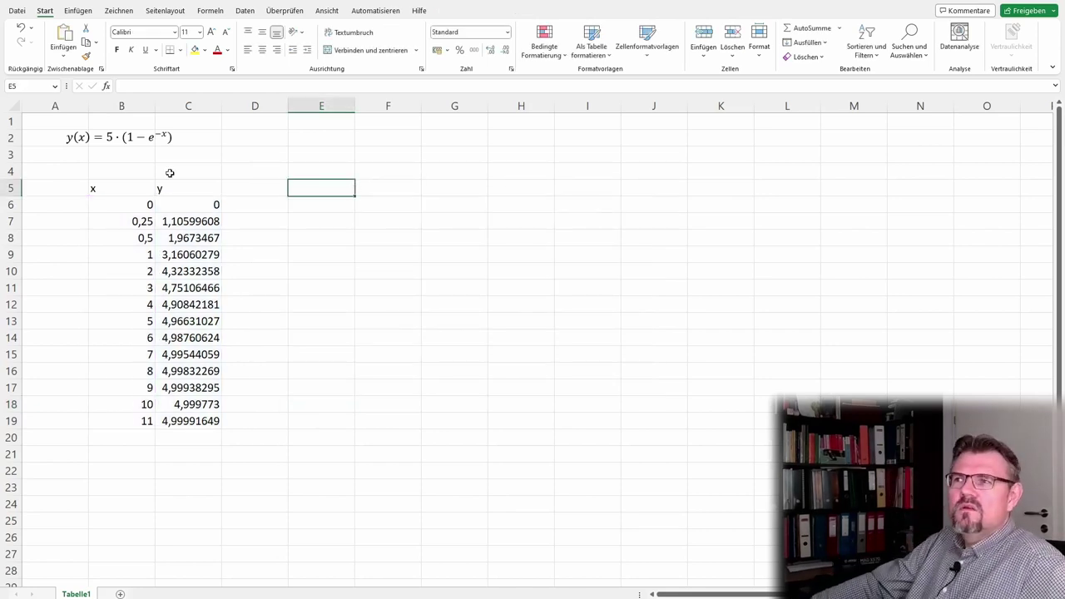
{"action": "left_click", "coordinate": [77, 11]}
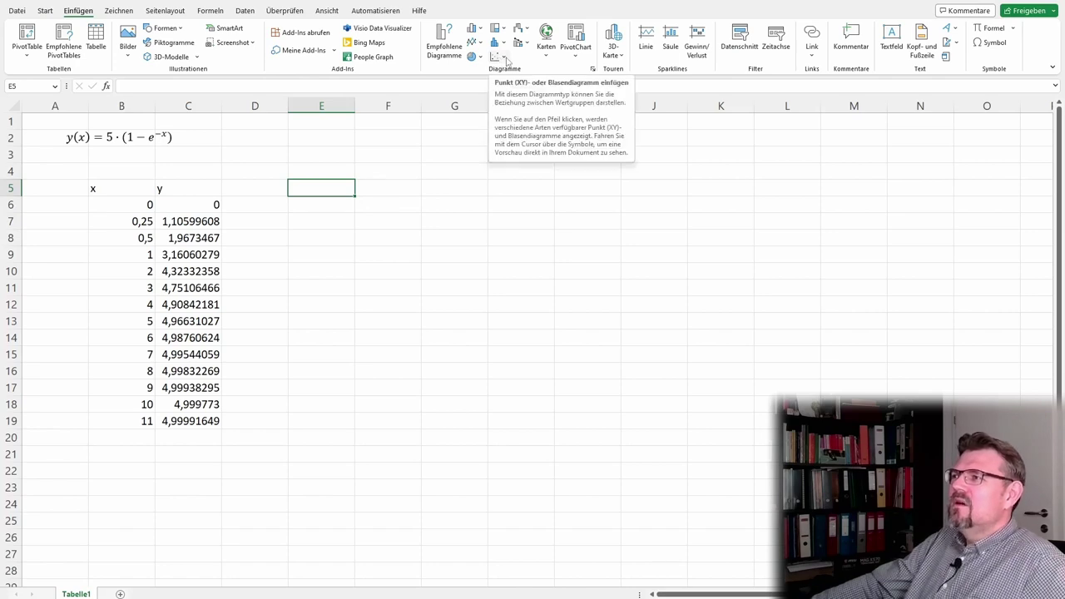
{"action": "left_click", "coordinate": [503, 56]}
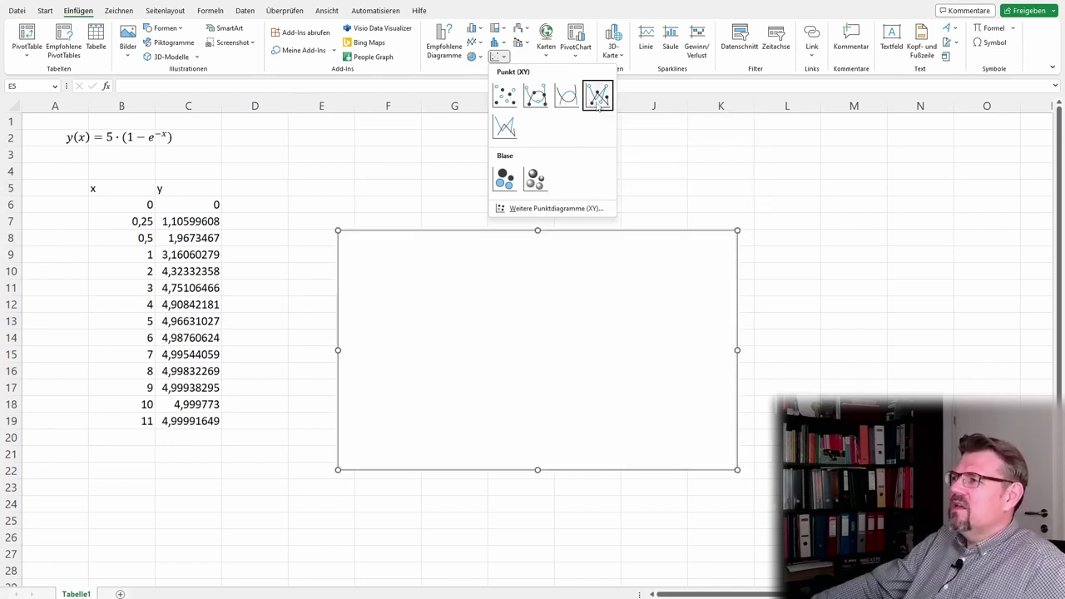
{"action": "left_click", "coordinate": [514, 104]}
{"action": "left_click_drag", "start_coordinate": [598, 232], "coordinate": [531, 179]}
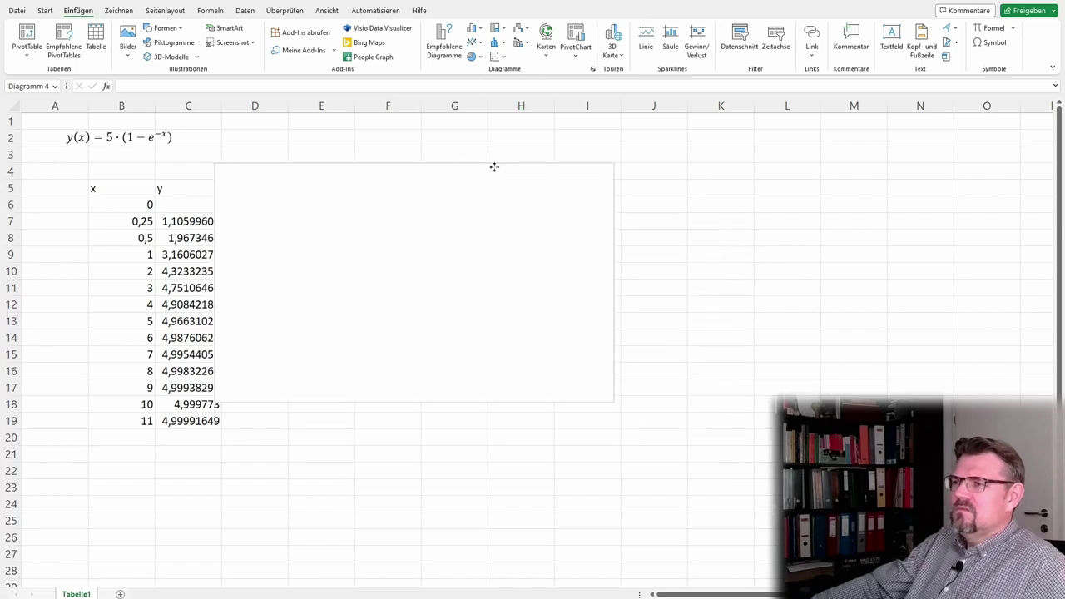
- Add a chart series named 'Funktion' with x values B6:B19 and y values C6:C19
{"action": "right_click", "coordinate": [433, 276]}
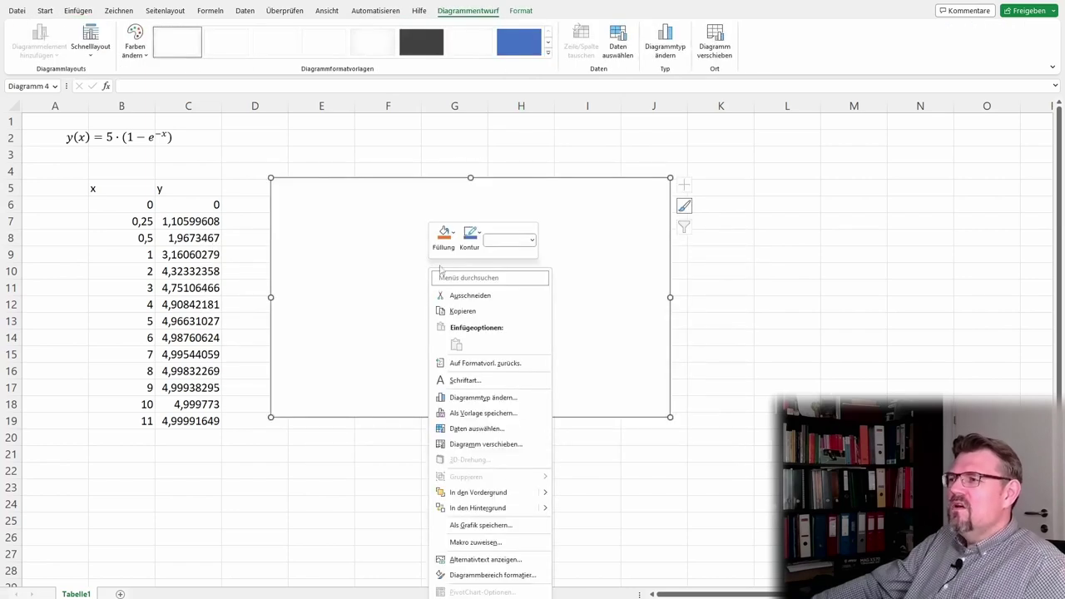
{"action": "left_click", "coordinate": [501, 430]}
{"action": "left_click", "coordinate": [445, 290]}
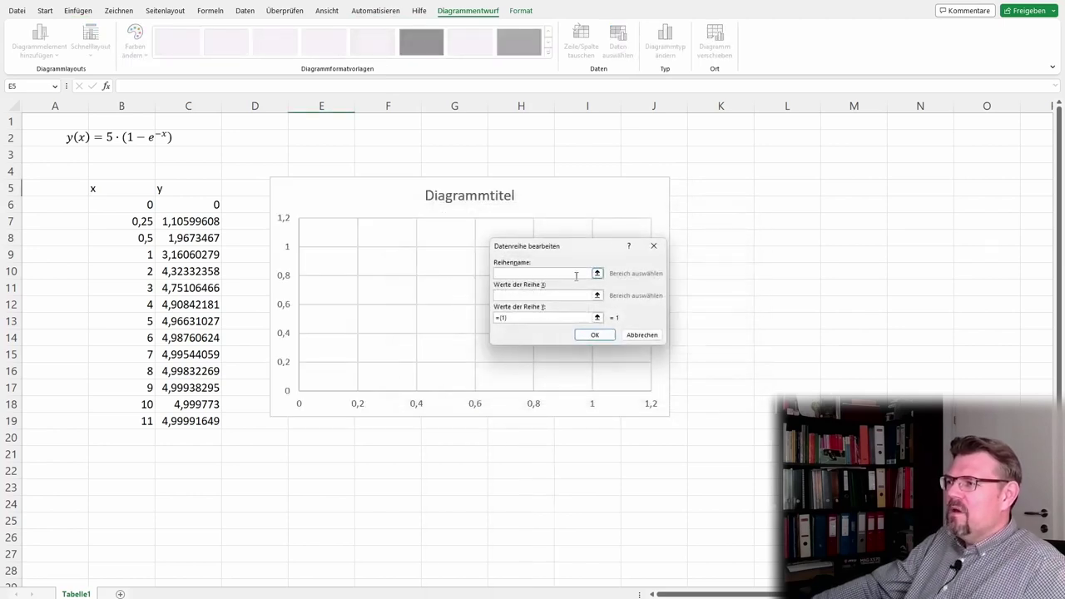
{"action": "type", "text": "Fu"}
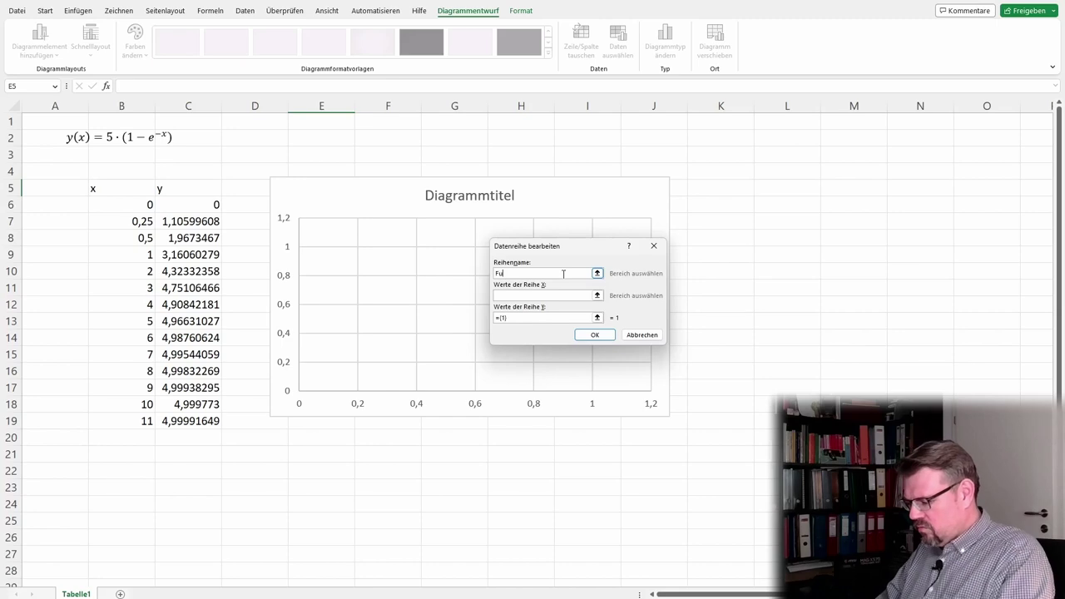
{"action": "type", "text": "nktion"}
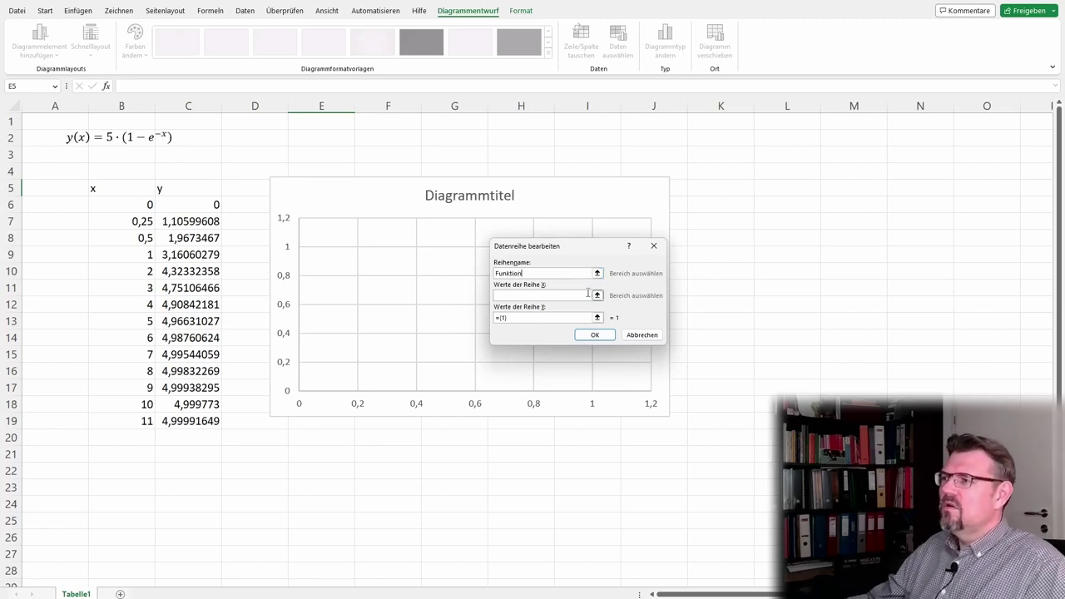
{"action": "left_click", "coordinate": [596, 296]}
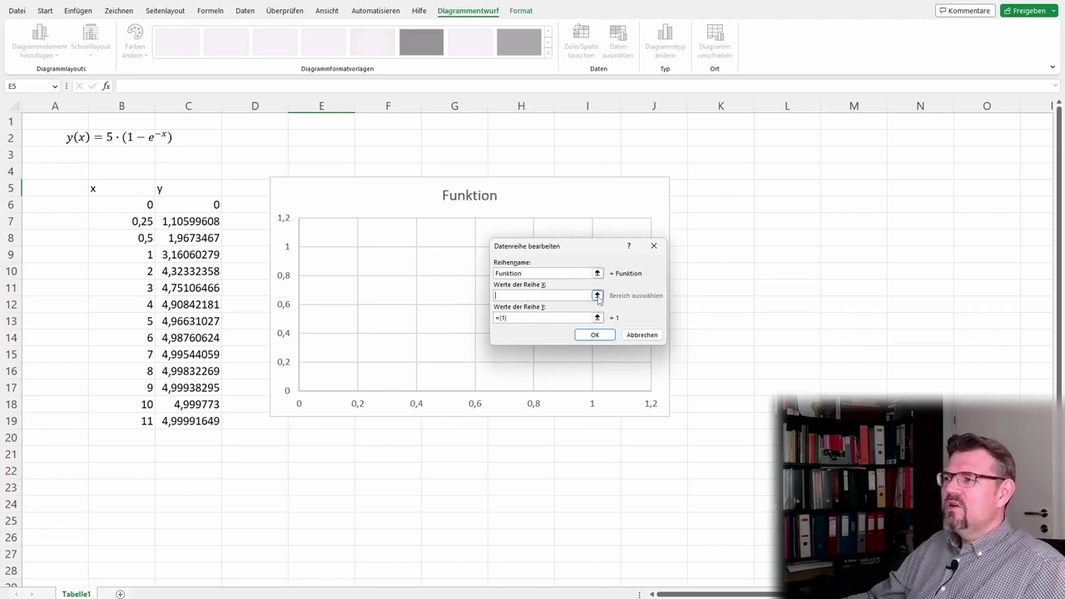
{"action": "left_click_drag", "start_coordinate": [141, 206], "coordinate": [137, 420]}
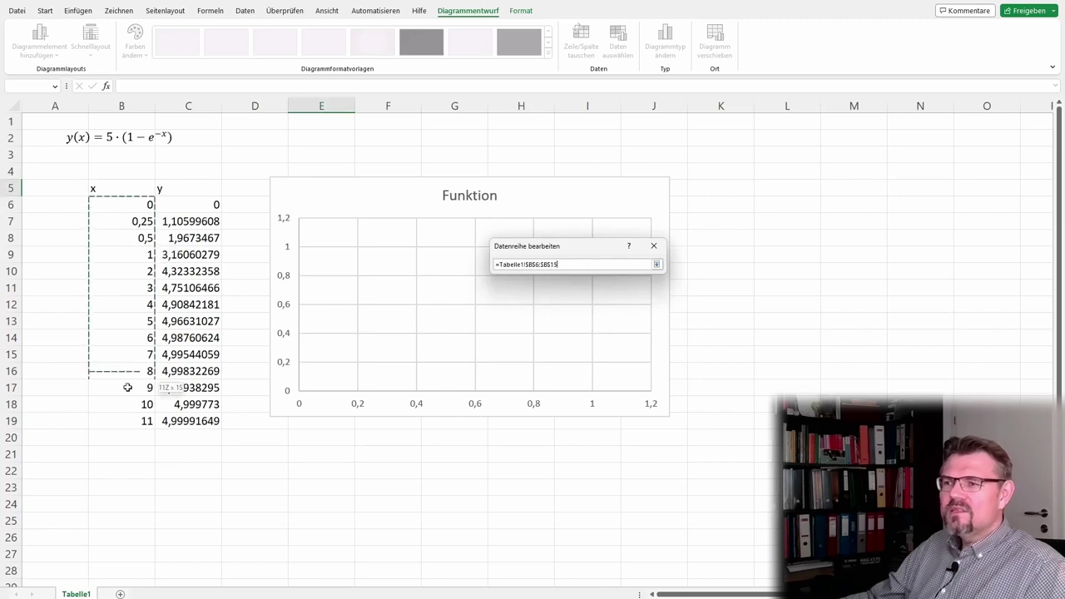
{"action": "left_click", "coordinate": [656, 264]}
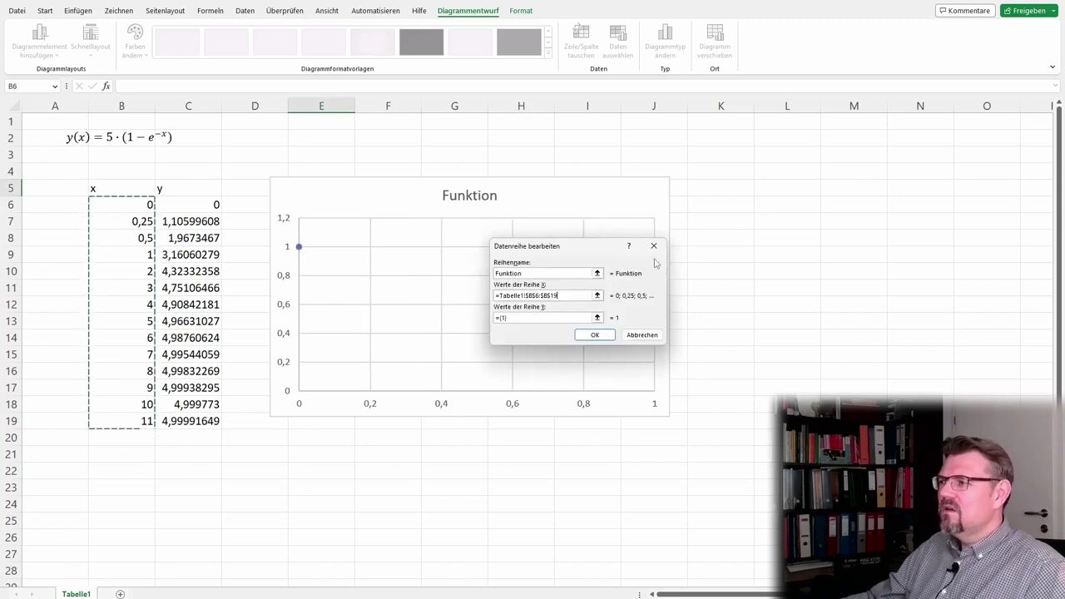
{"action": "left_click", "coordinate": [598, 318]}
{"action": "left_click_drag", "start_coordinate": [194, 205], "coordinate": [200, 423]}
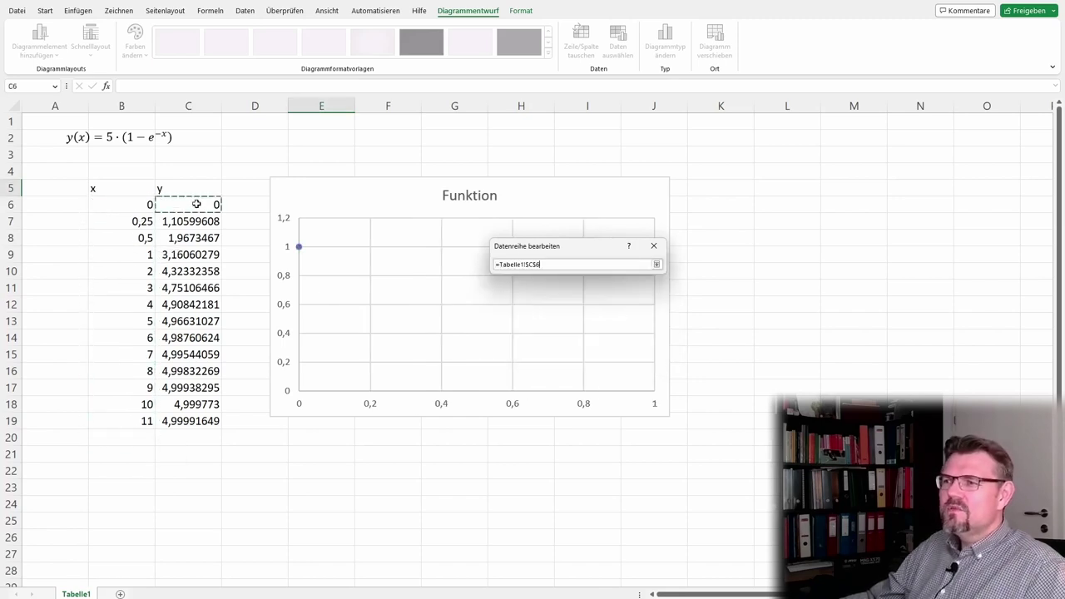
{"action": "left_click", "coordinate": [657, 265]}
{"action": "left_click", "coordinate": [596, 334]}
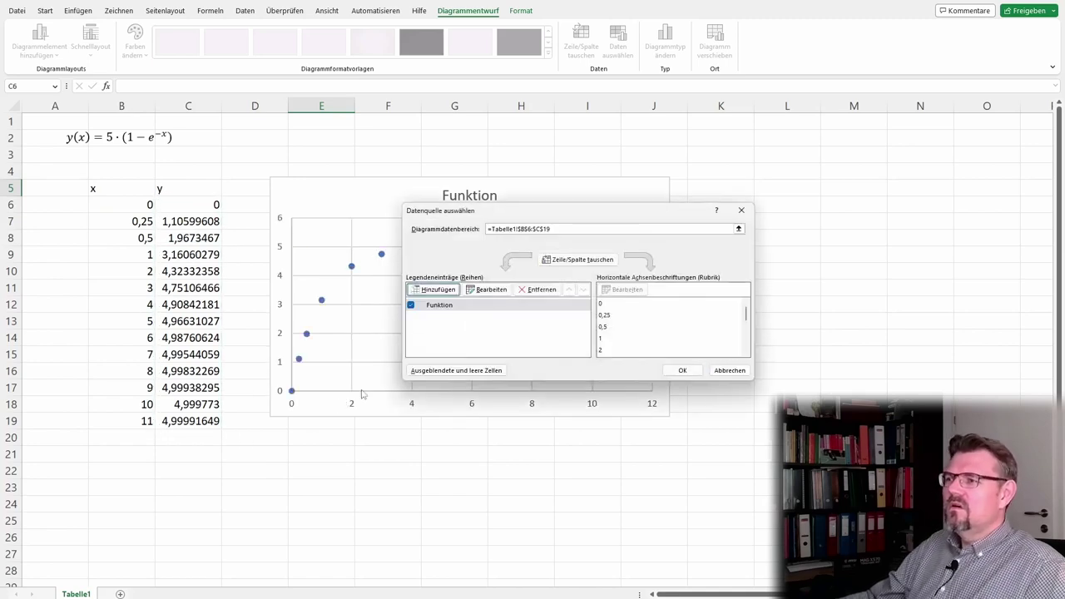
{"action": "left_click", "coordinate": [682, 376]}
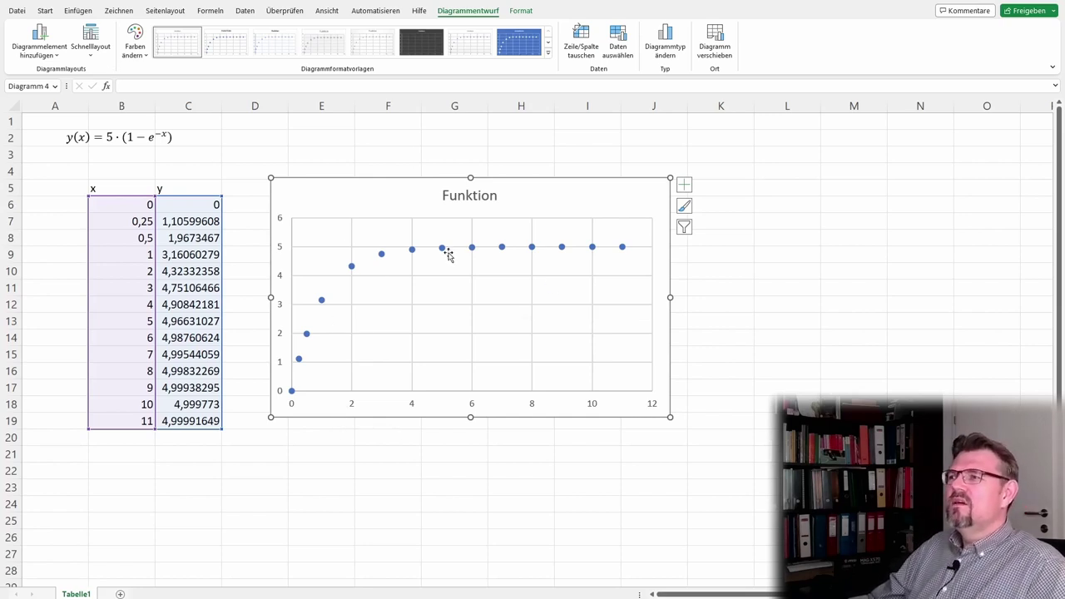
- Change the chart type to XY scatter with points joined by straight lines
{"action": "right_click", "coordinate": [384, 196]}
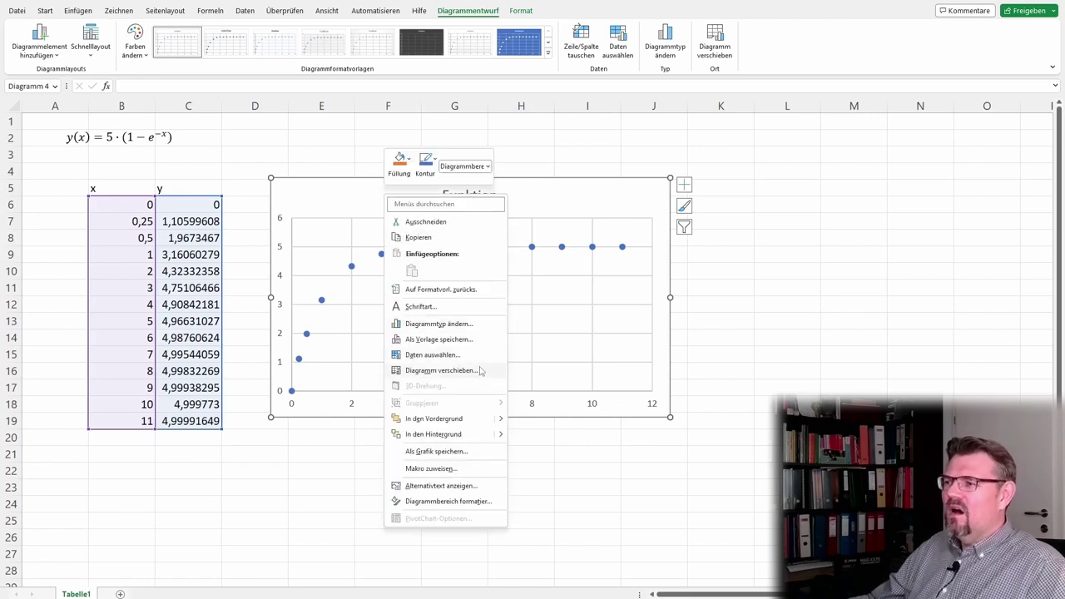
{"action": "left_click", "coordinate": [477, 324]}
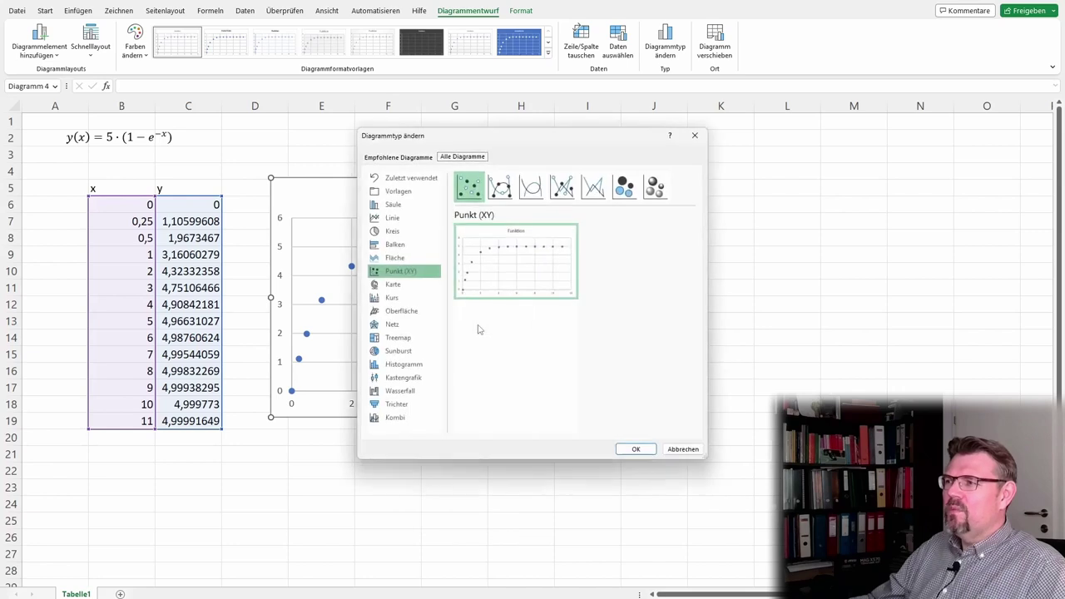
{"action": "left_click", "coordinate": [571, 193]}
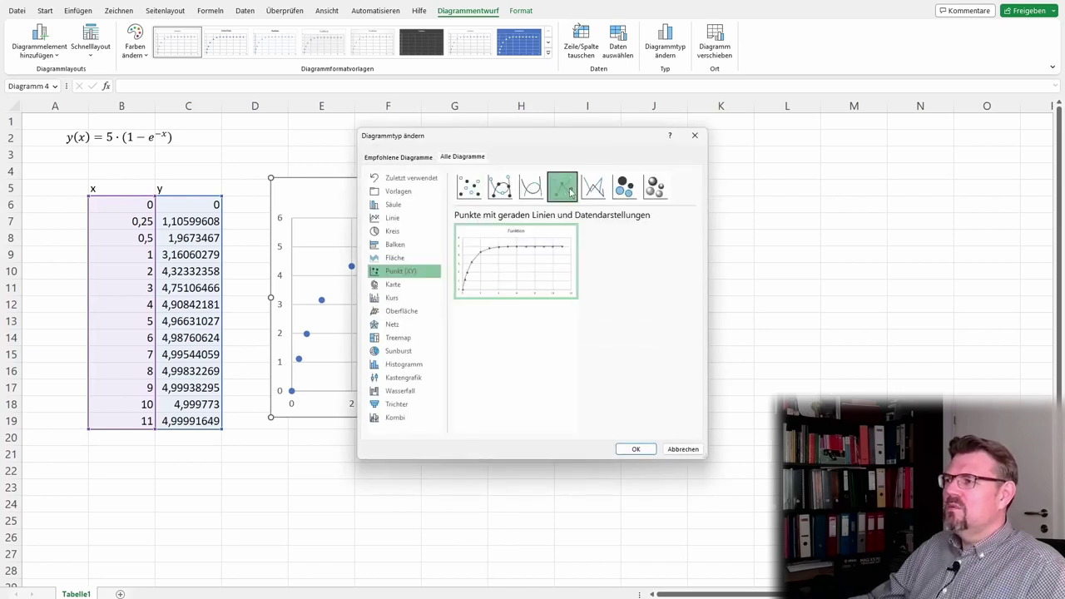
{"action": "left_click", "coordinate": [636, 450]}
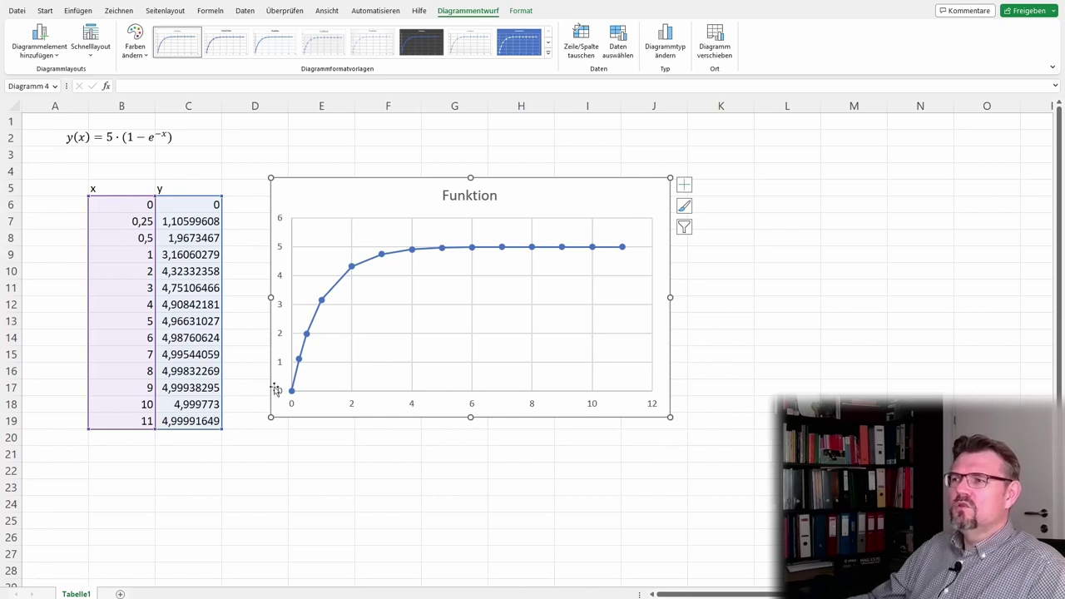
- Switch the chart to scatter with straight lines and no point markers
{"action": "right_click", "coordinate": [303, 210]}
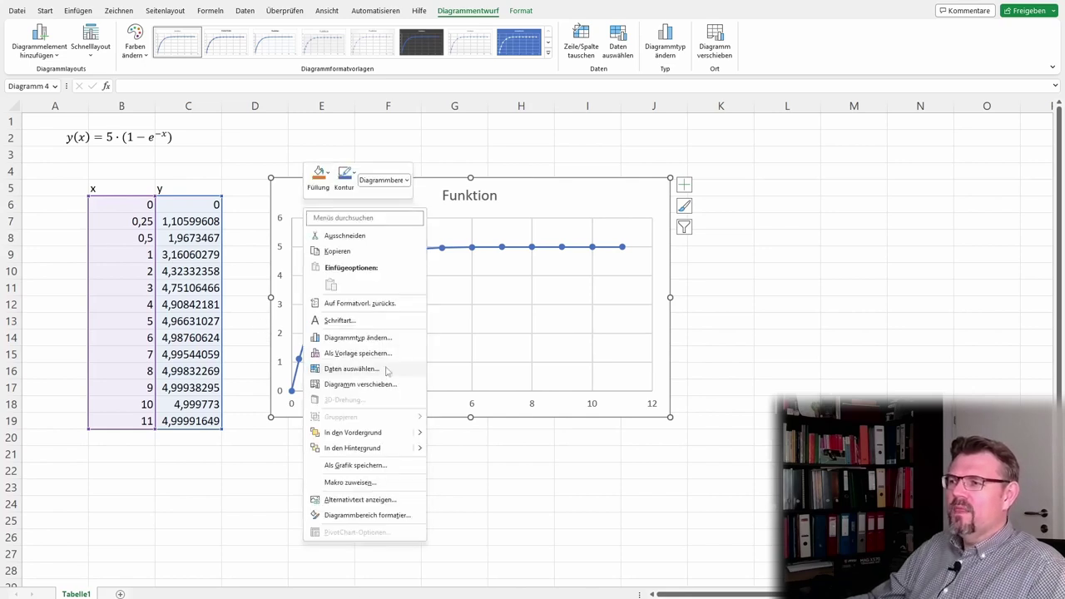
{"action": "left_click", "coordinate": [390, 338]}
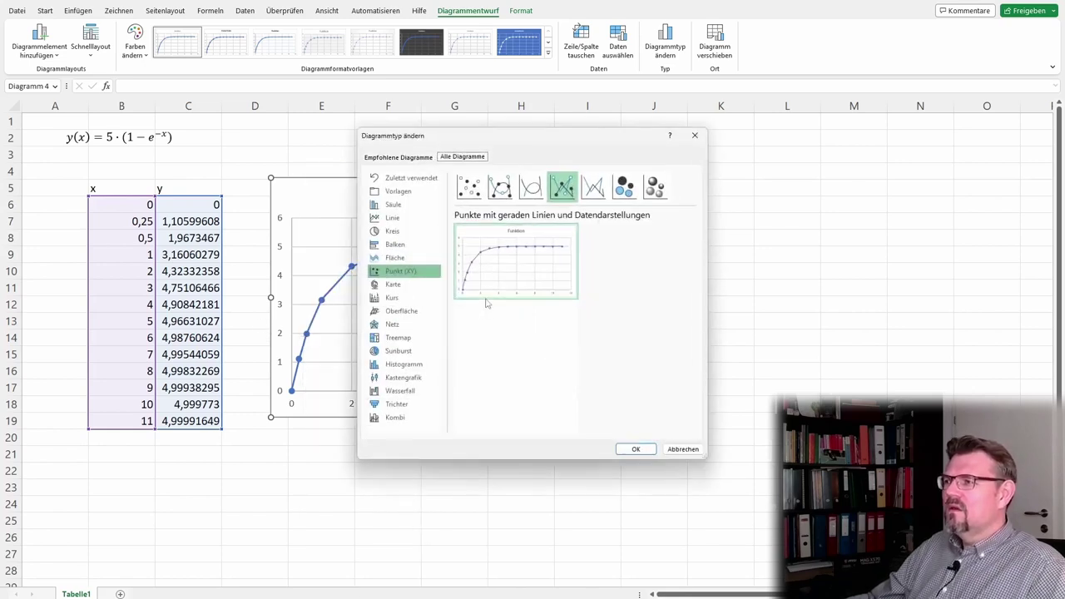
{"action": "left_click", "coordinate": [594, 185]}
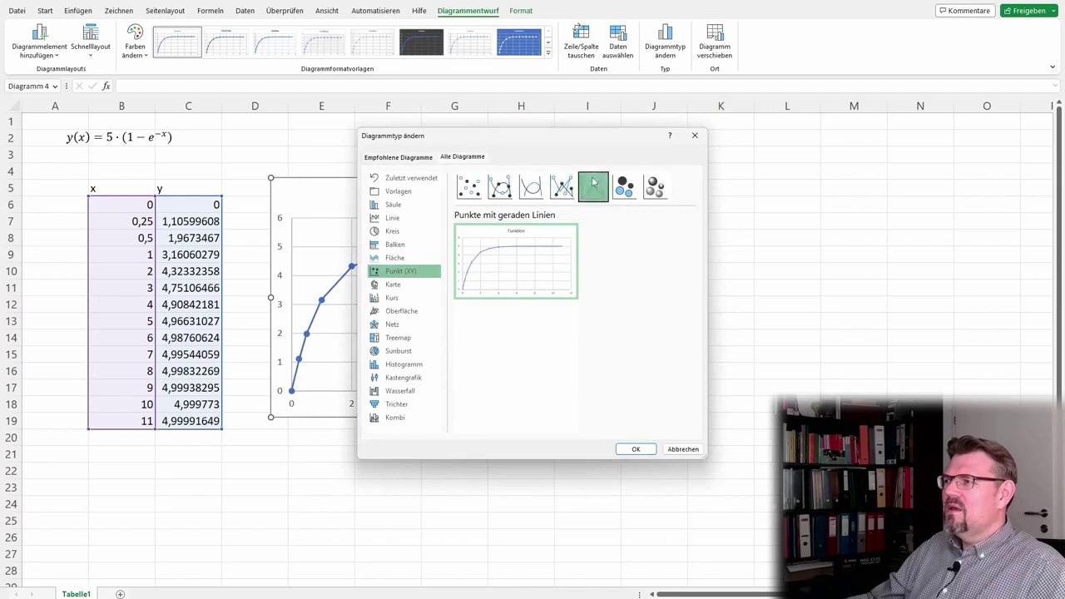
{"action": "left_click", "coordinate": [635, 449]}
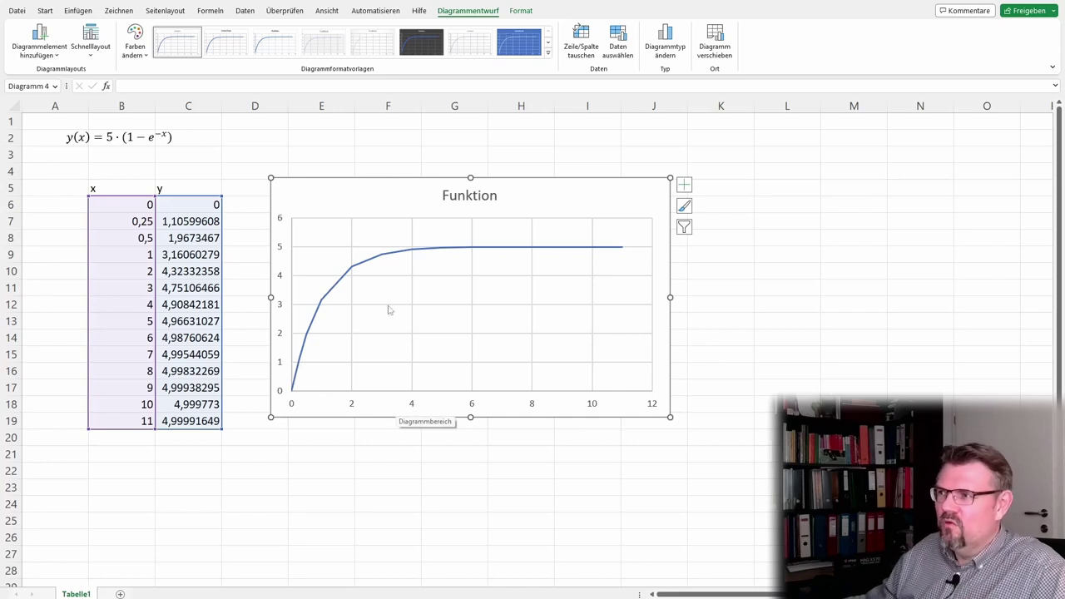
- Change the chart to scatter with smooth lines and point markers
{"action": "right_click", "coordinate": [369, 201]}
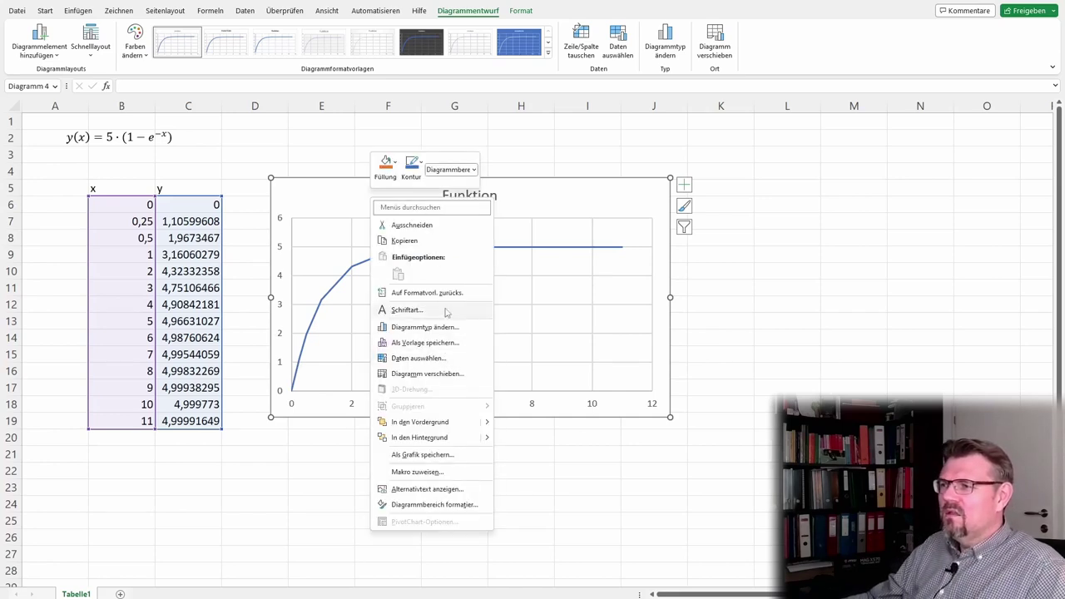
{"action": "left_click", "coordinate": [451, 333]}
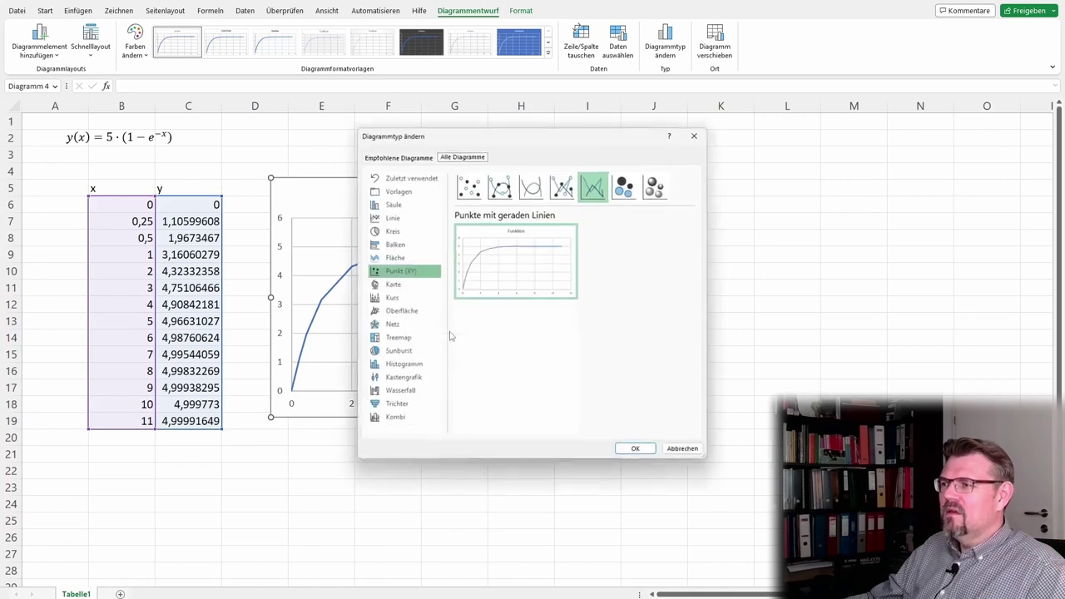
{"action": "left_click", "coordinate": [533, 188]}
{"action": "left_click", "coordinate": [501, 189]}
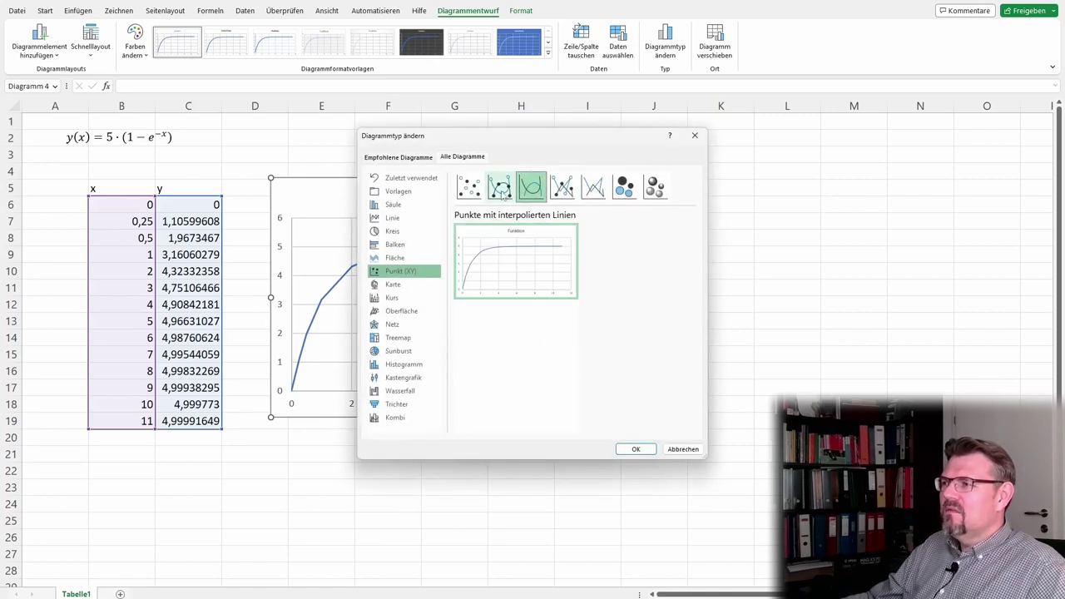
{"action": "left_click", "coordinate": [636, 449]}
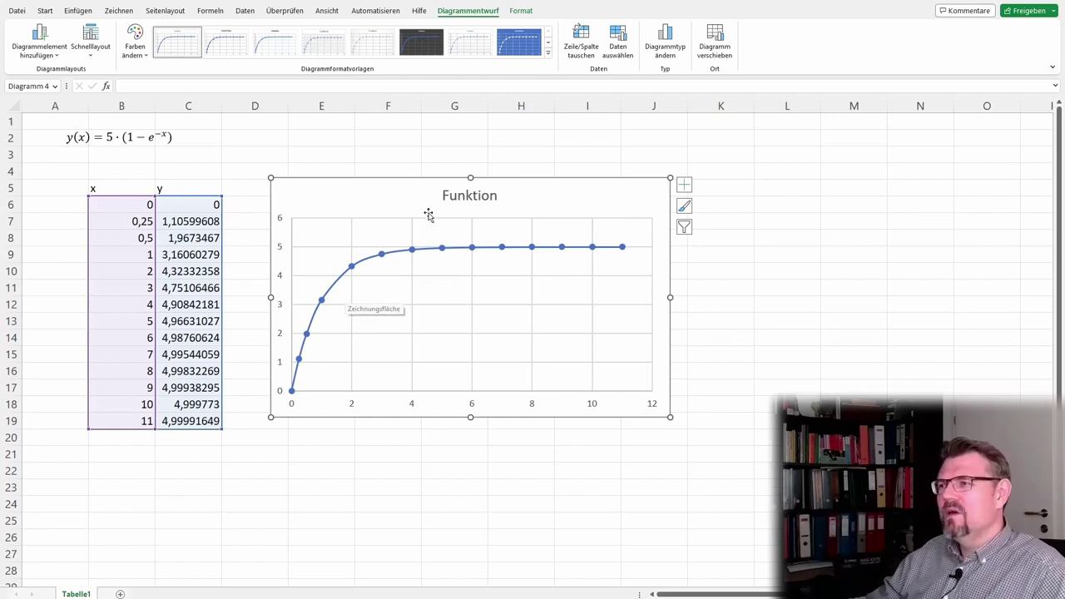
- Switch the chart to smooth lines without point markers and review it
{"action": "right_click", "coordinate": [389, 199]}
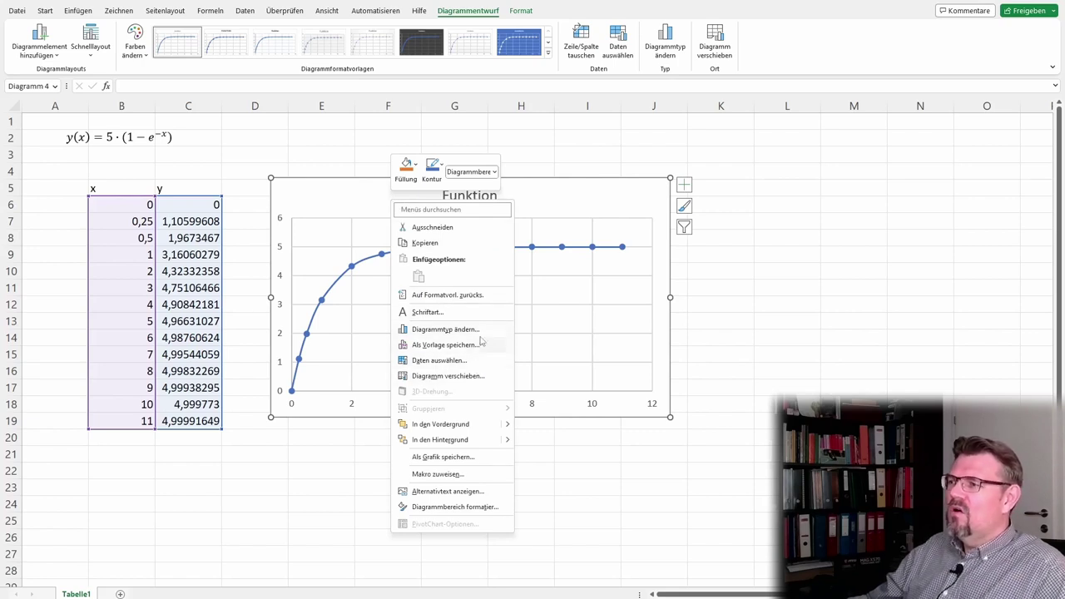
{"action": "left_click", "coordinate": [483, 330]}
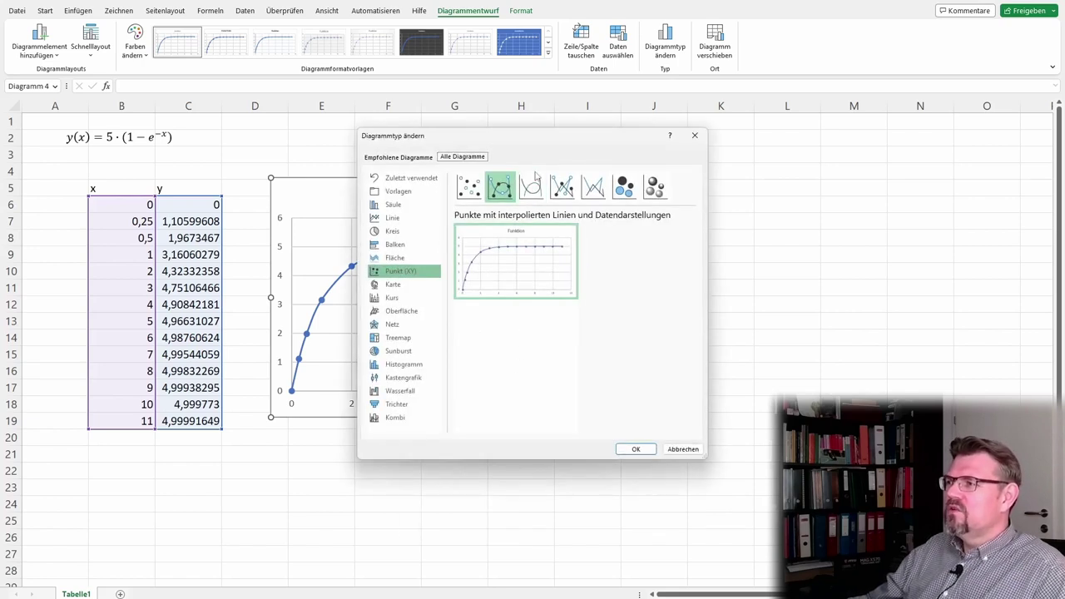
{"action": "left_click", "coordinate": [537, 183]}
{"action": "left_click", "coordinate": [637, 450]}
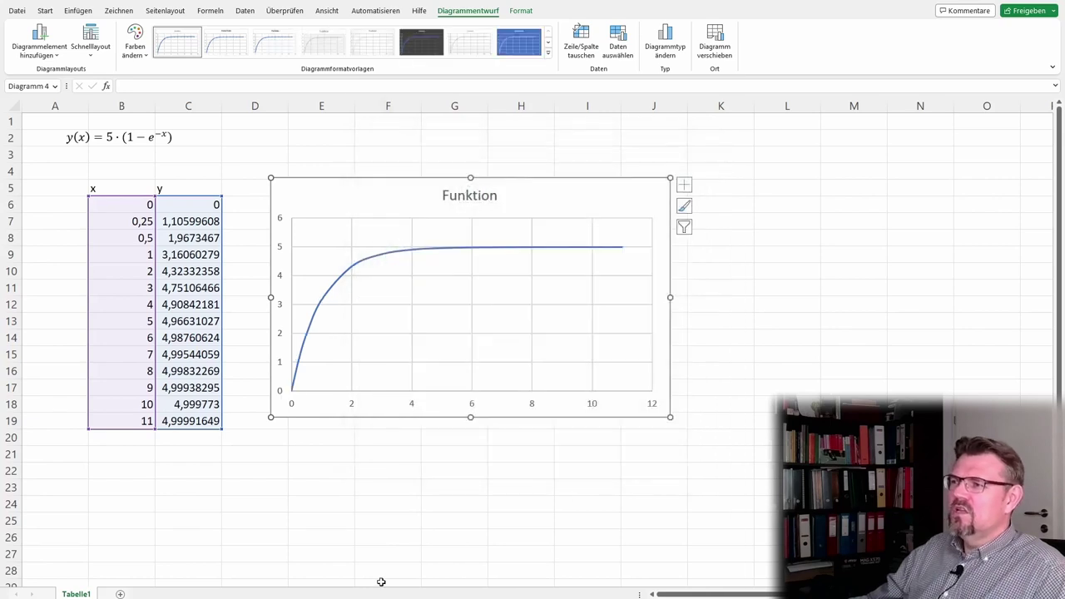
{"action": "left_click", "coordinate": [384, 581]}
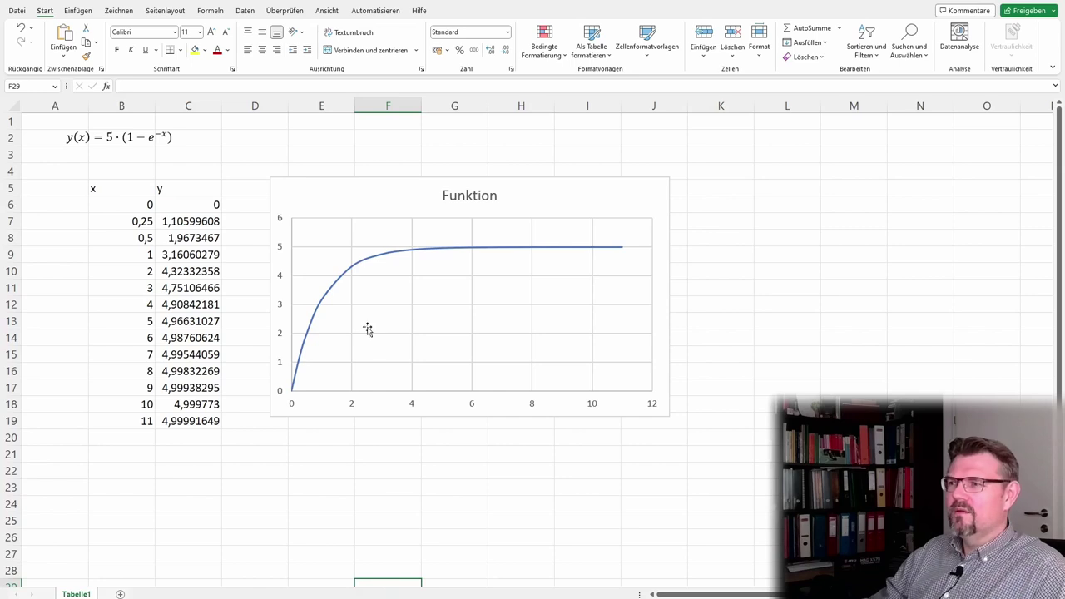
- Settle on scatter with straight lines and point markers
{"action": "right_click", "coordinate": [353, 209]}
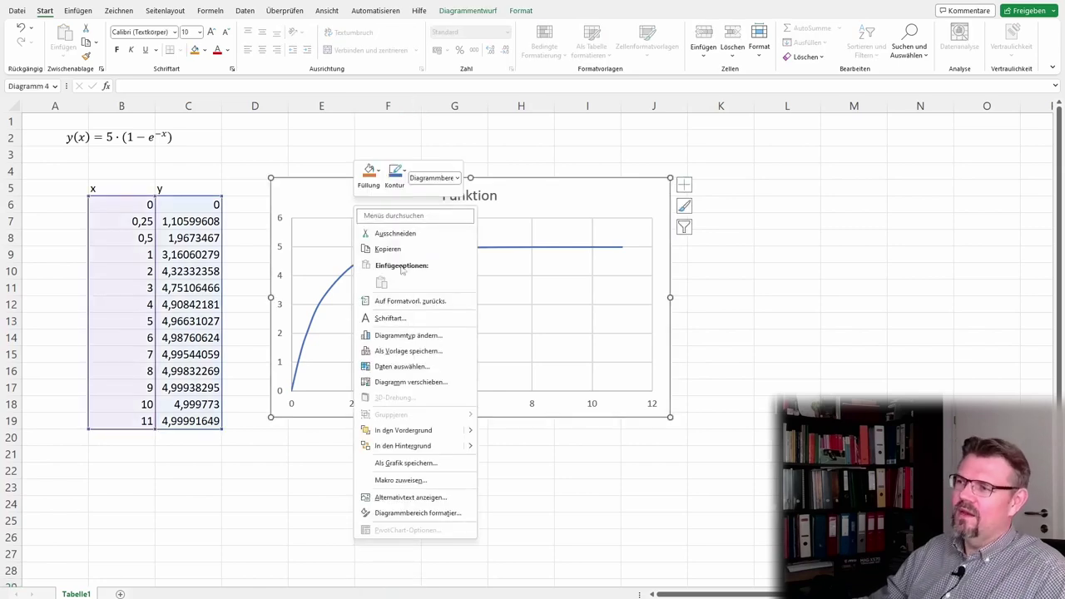
{"action": "left_click", "coordinate": [427, 337]}
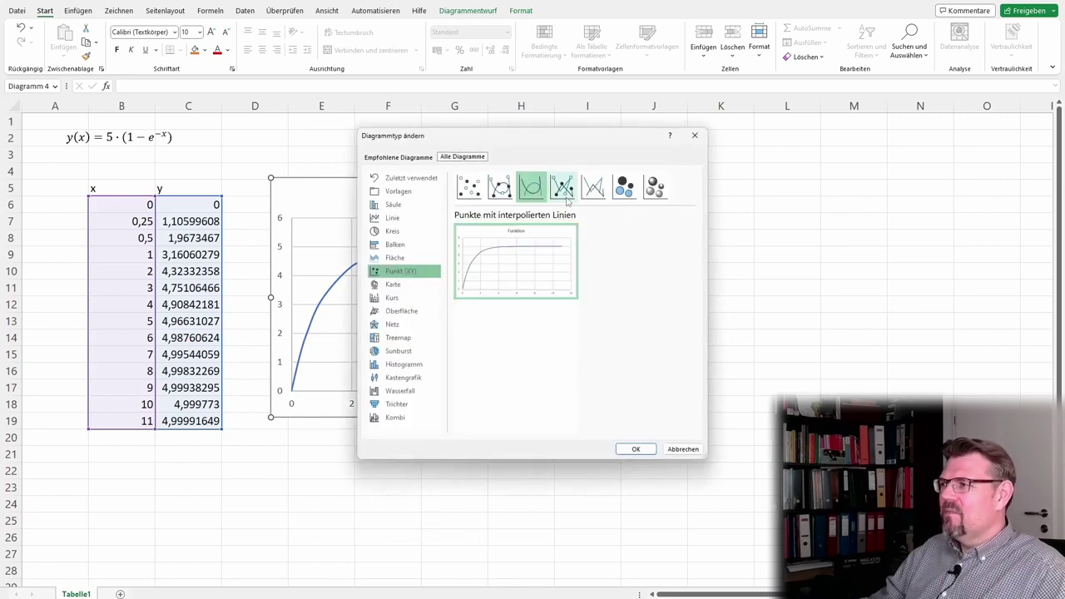
{"action": "left_click", "coordinate": [562, 187]}
{"action": "left_click", "coordinate": [529, 575]}
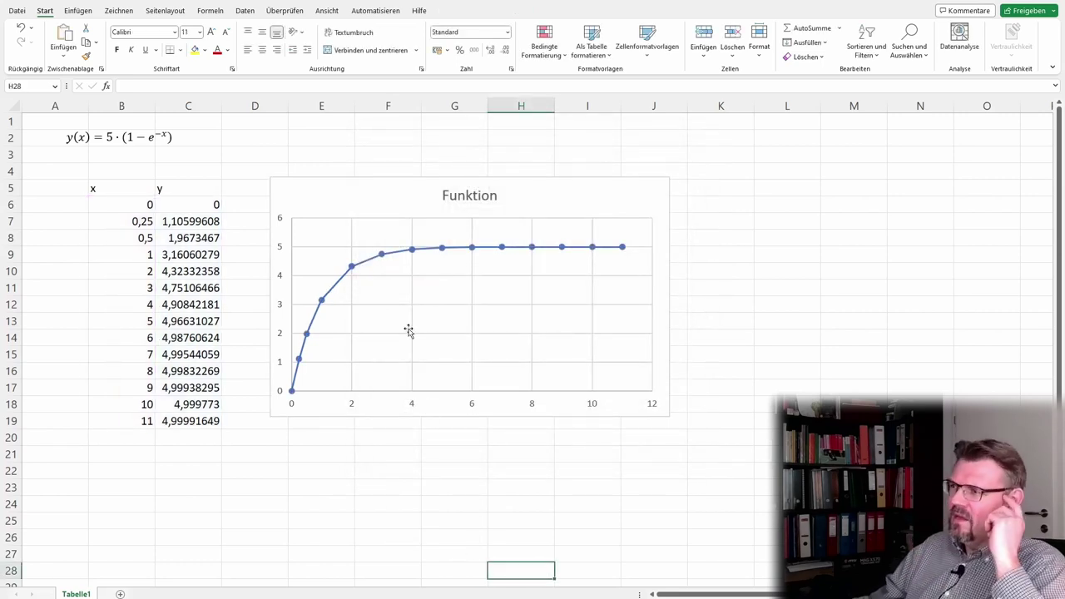
- Color the Funktion series line orange
{"action": "left_click", "coordinate": [383, 259]}
{"action": "double_click", "coordinate": [383, 259]}
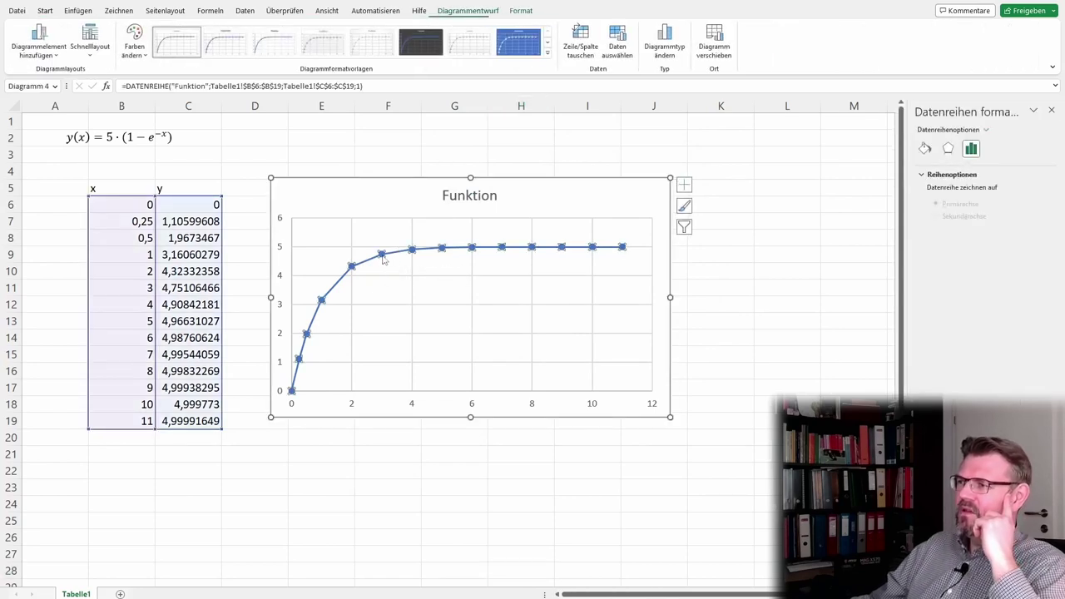
{"action": "left_click", "coordinate": [923, 150]}
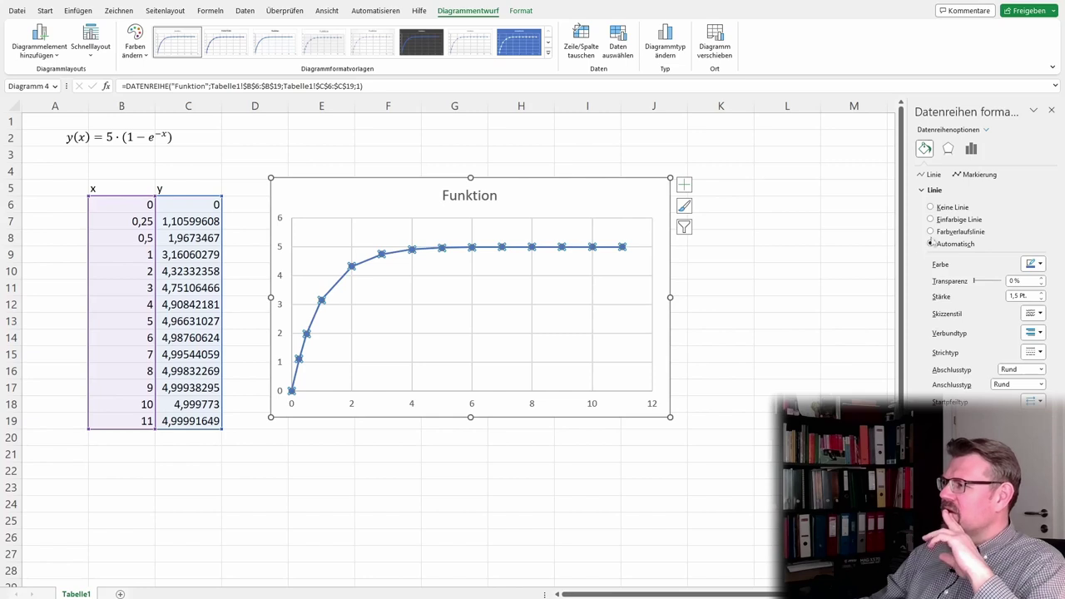
{"action": "left_click", "coordinate": [976, 175]}
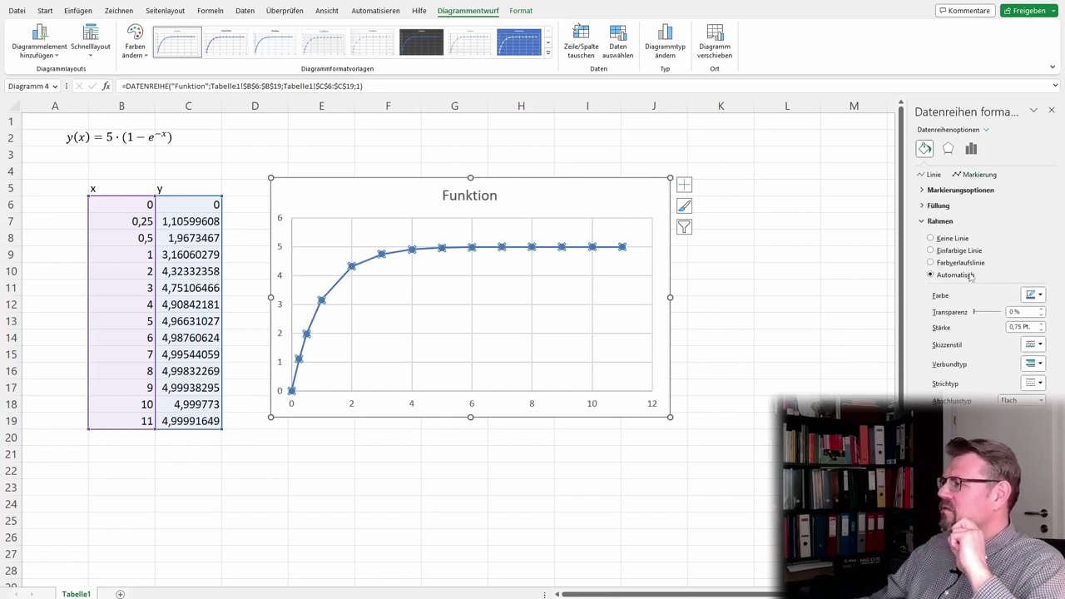
{"action": "left_click", "coordinate": [932, 175]}
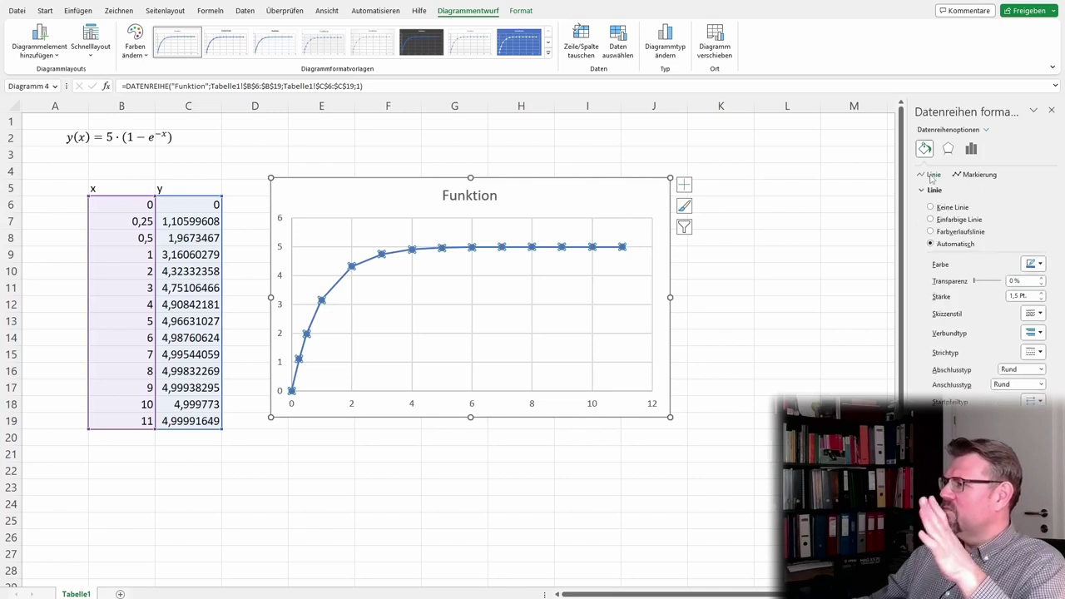
{"action": "left_click", "coordinate": [1040, 264]}
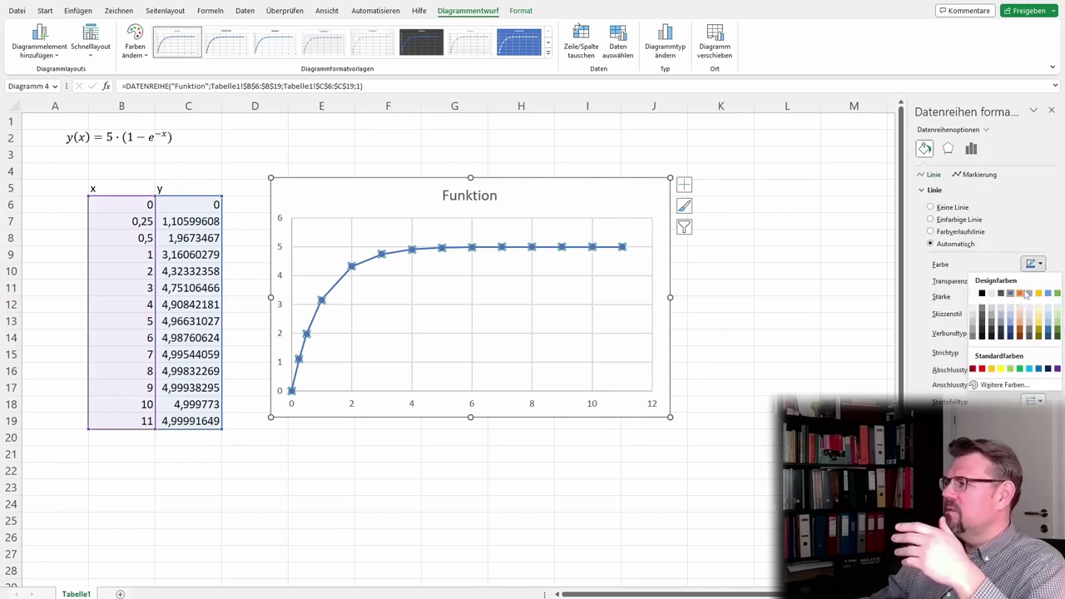
{"action": "left_click", "coordinate": [1020, 320]}
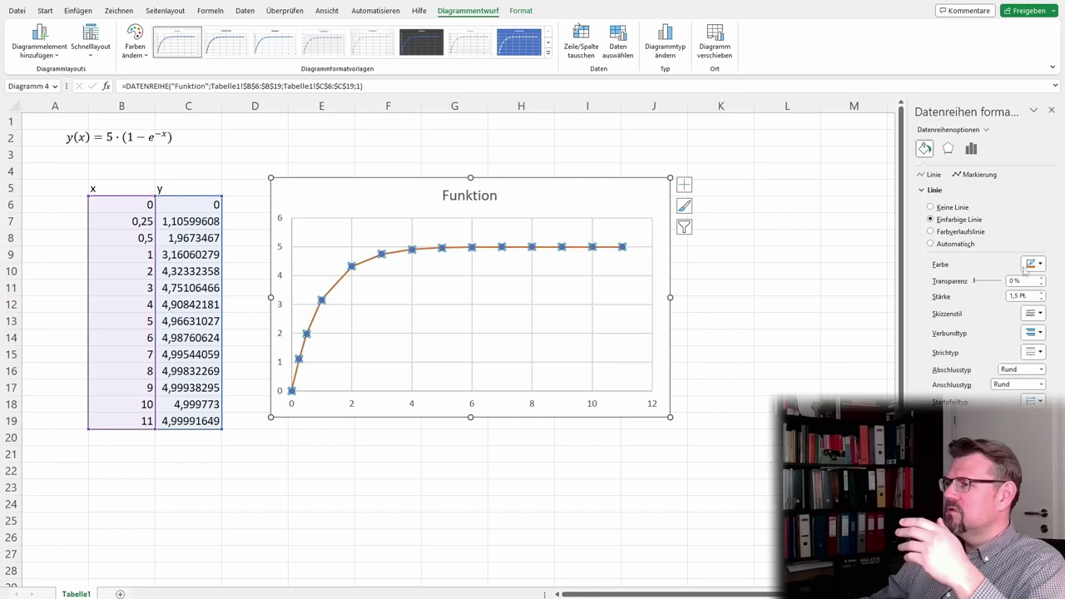
- Give the series point markers a white fill
{"action": "left_click", "coordinate": [977, 175]}
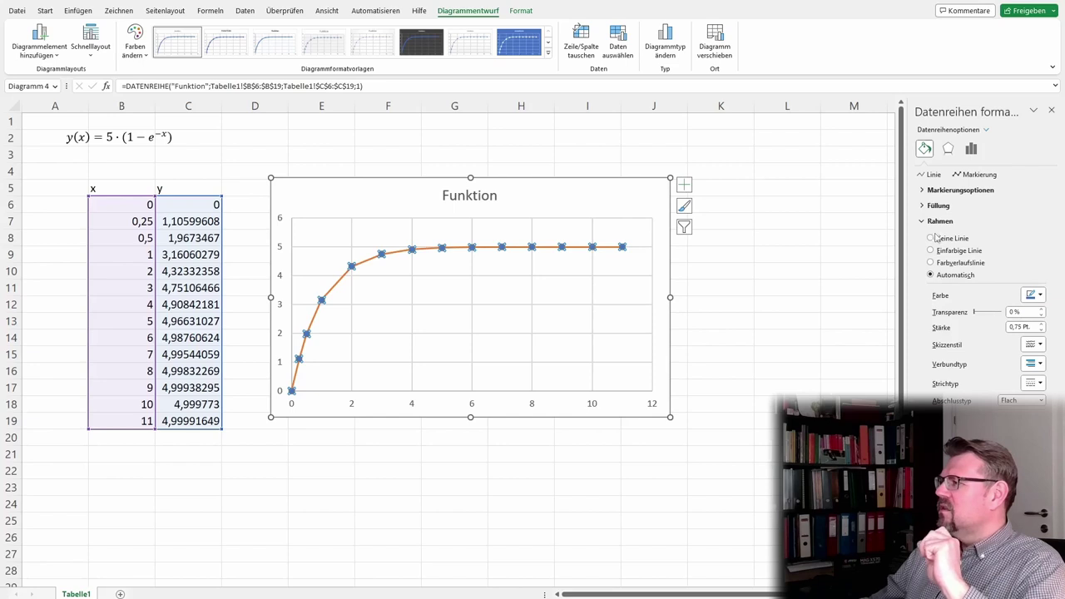
{"action": "left_click", "coordinate": [938, 205]}
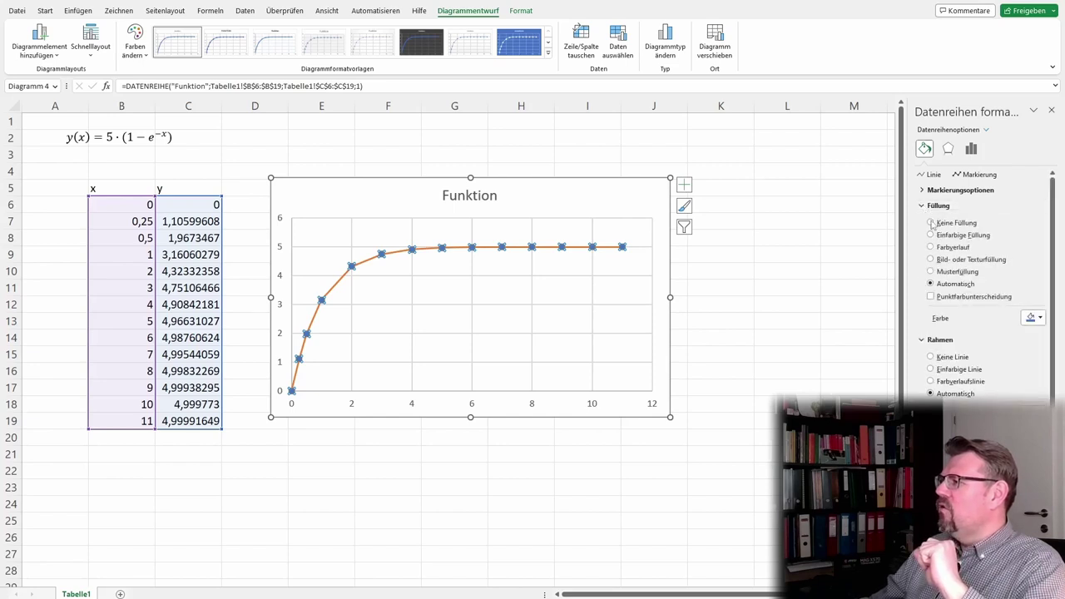
{"action": "left_click", "coordinate": [1040, 320]}
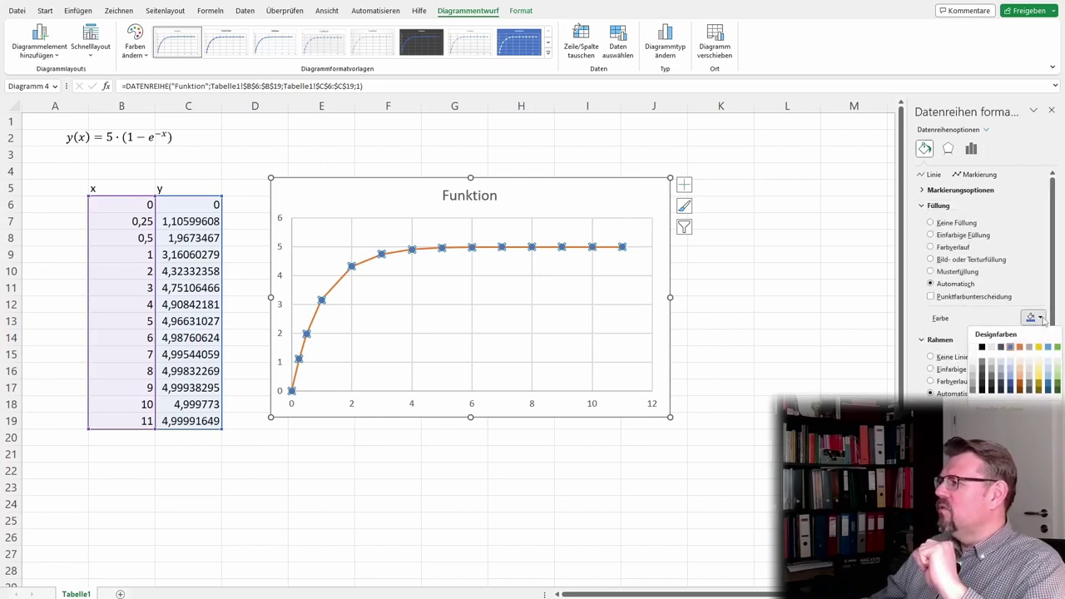
{"action": "left_click", "coordinate": [975, 348]}
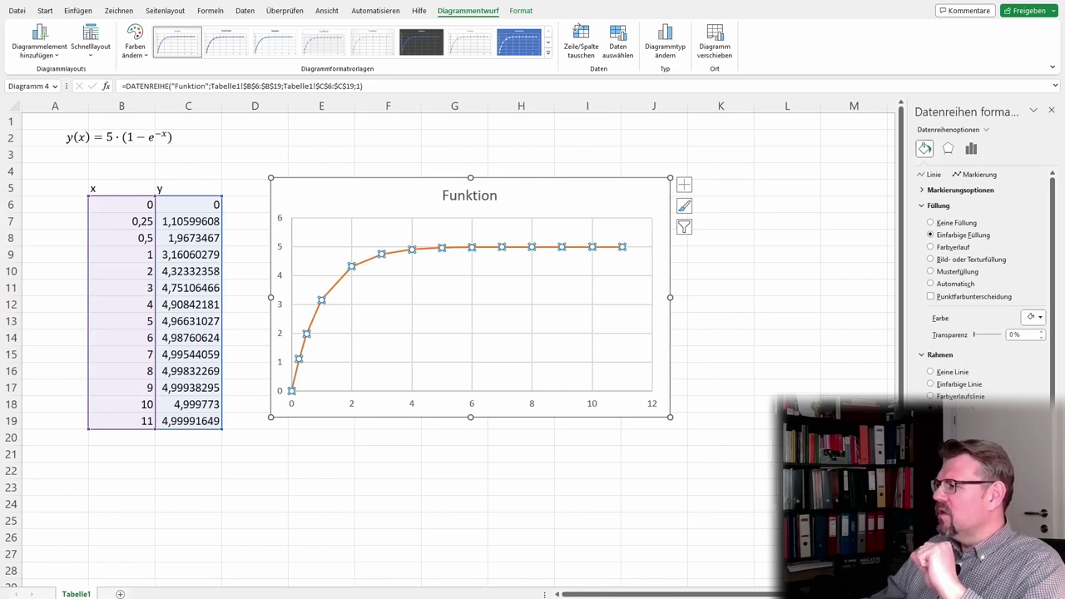
{"action": "left_click", "coordinate": [767, 451]}
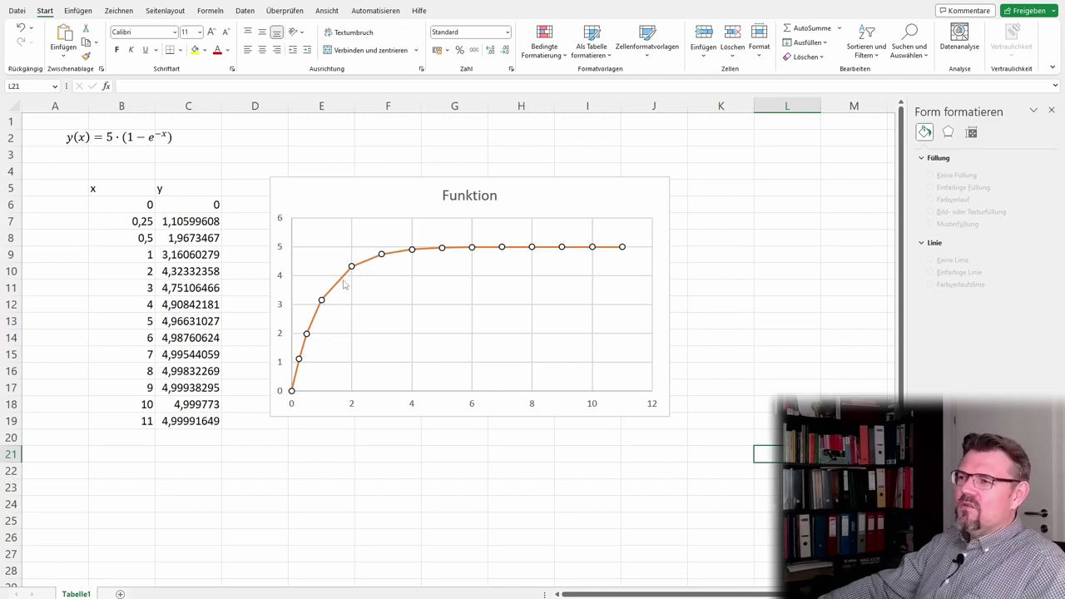
- Insert row 9 with x = 0,75 and its y formula, then open the horizontal axis settings
{"action": "left_click", "coordinate": [10, 254]}
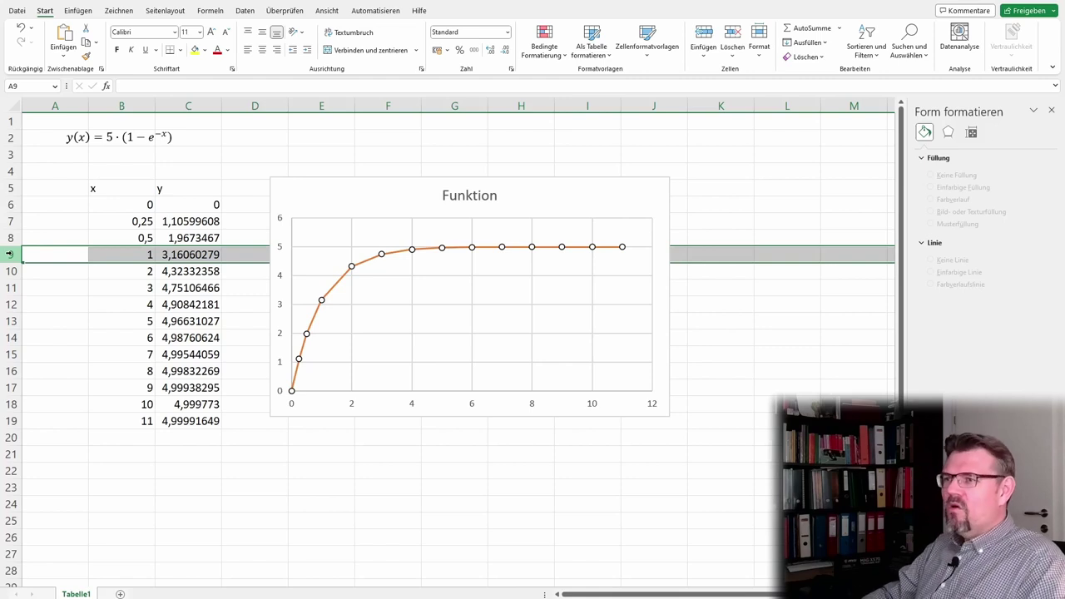
{"action": "key", "text": "ctrl+plus"}
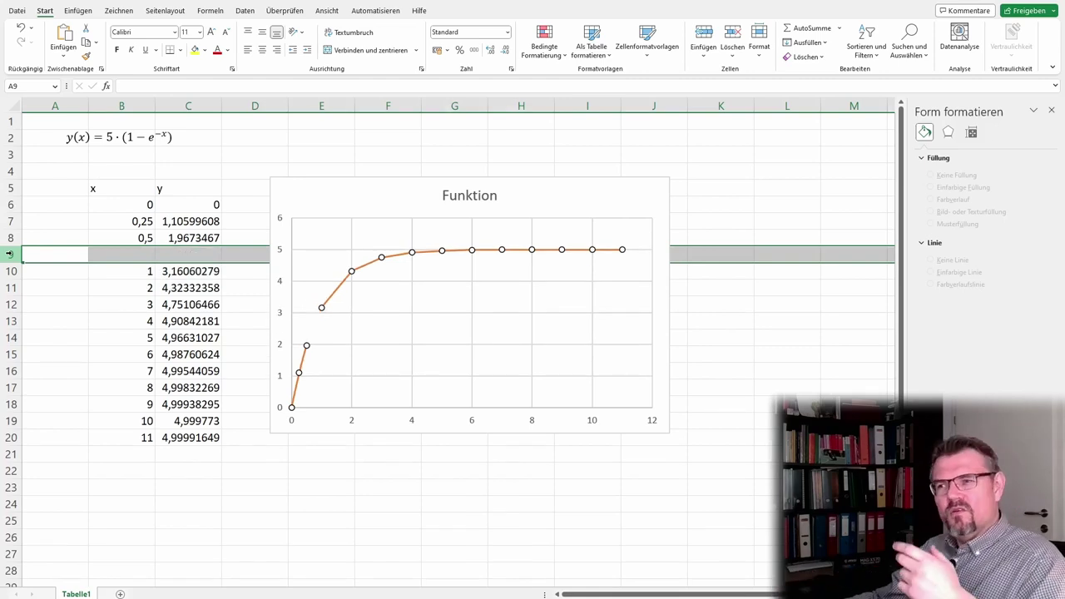
{"action": "left_click", "coordinate": [95, 272]}
{"action": "left_click", "coordinate": [128, 254]}
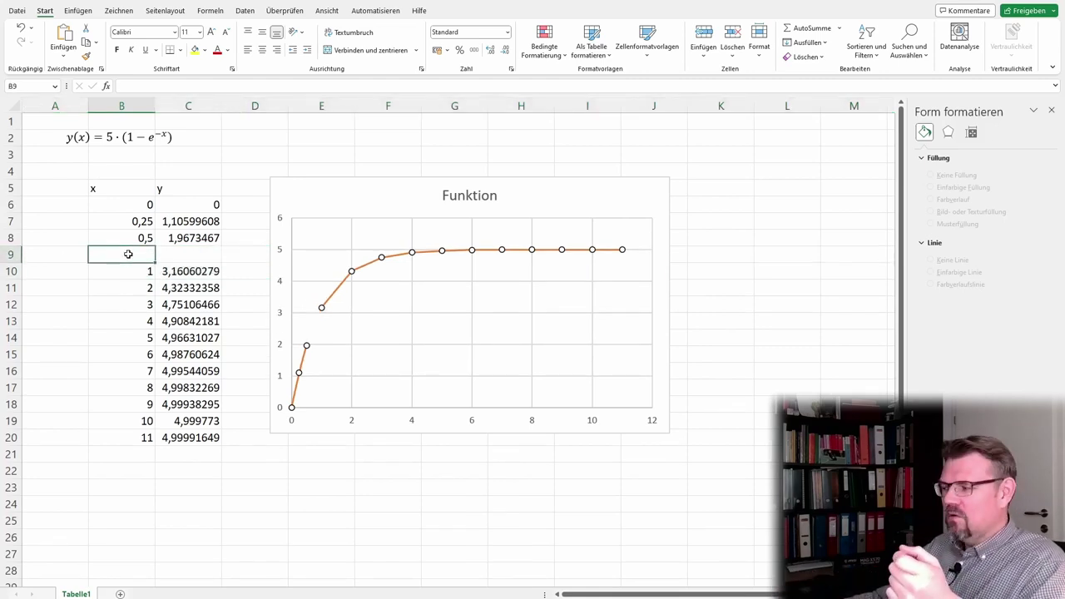
{"action": "type", "text": "0,75"}
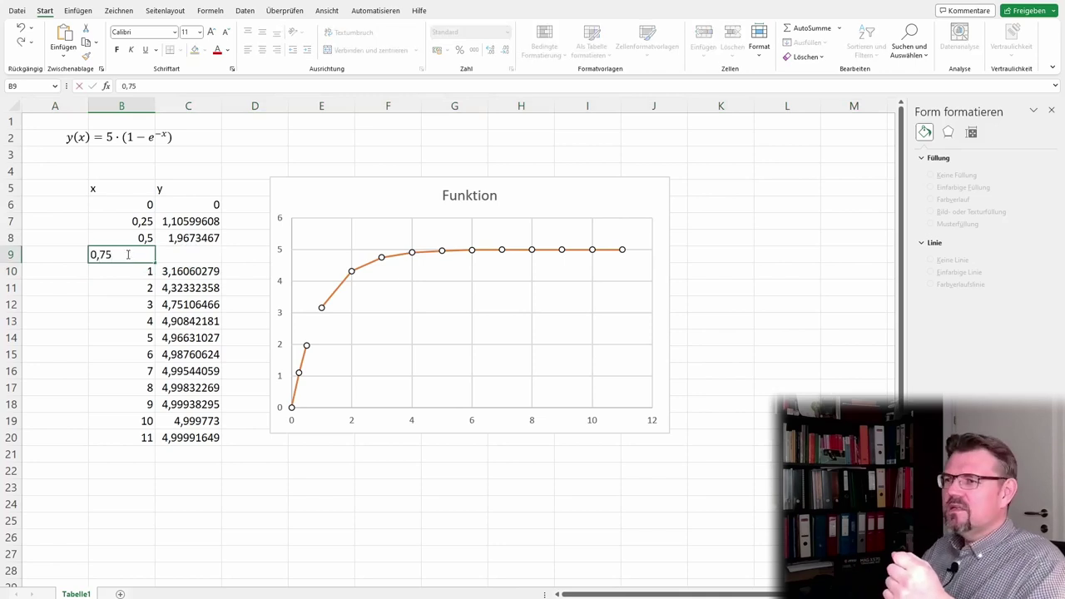
{"action": "key", "text": "Tab"}
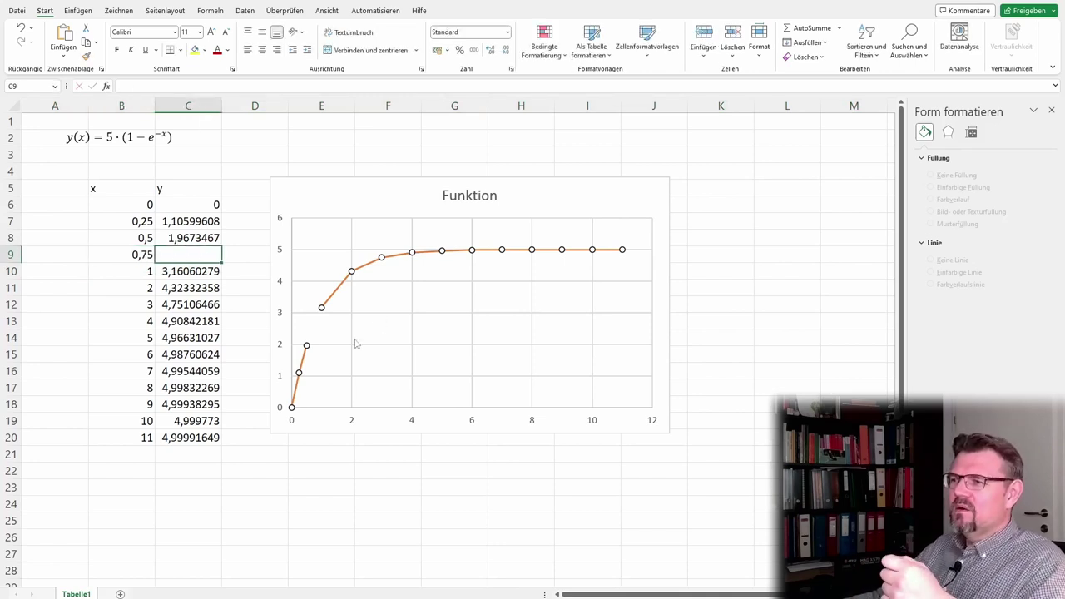
{"action": "key", "text": "Up"}
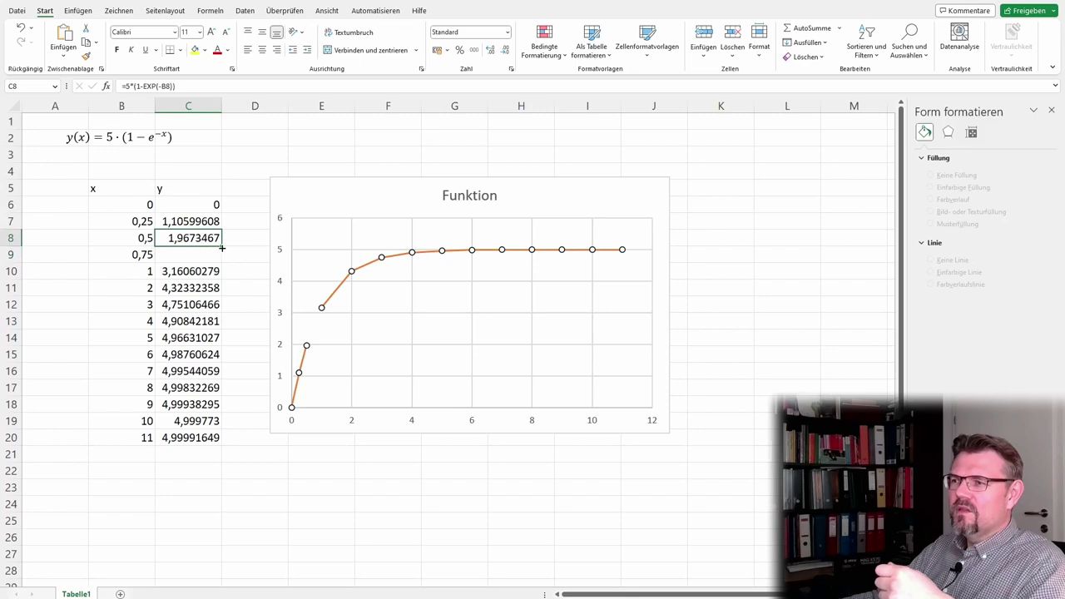
{"action": "left_click_drag", "start_coordinate": [222, 247], "coordinate": [222, 260]}
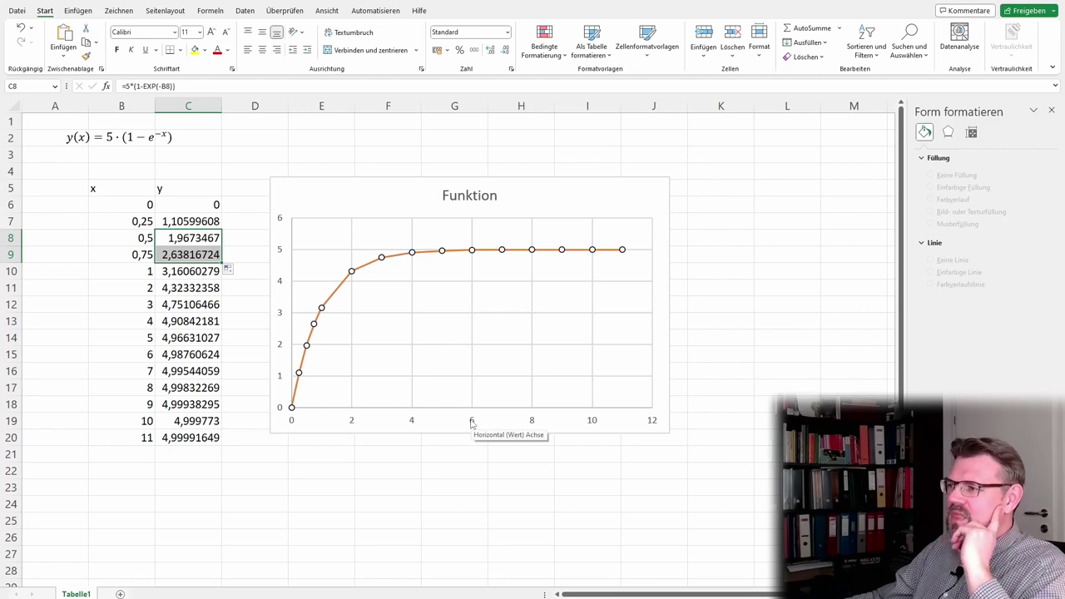
{"action": "double_click", "coordinate": [471, 421]}
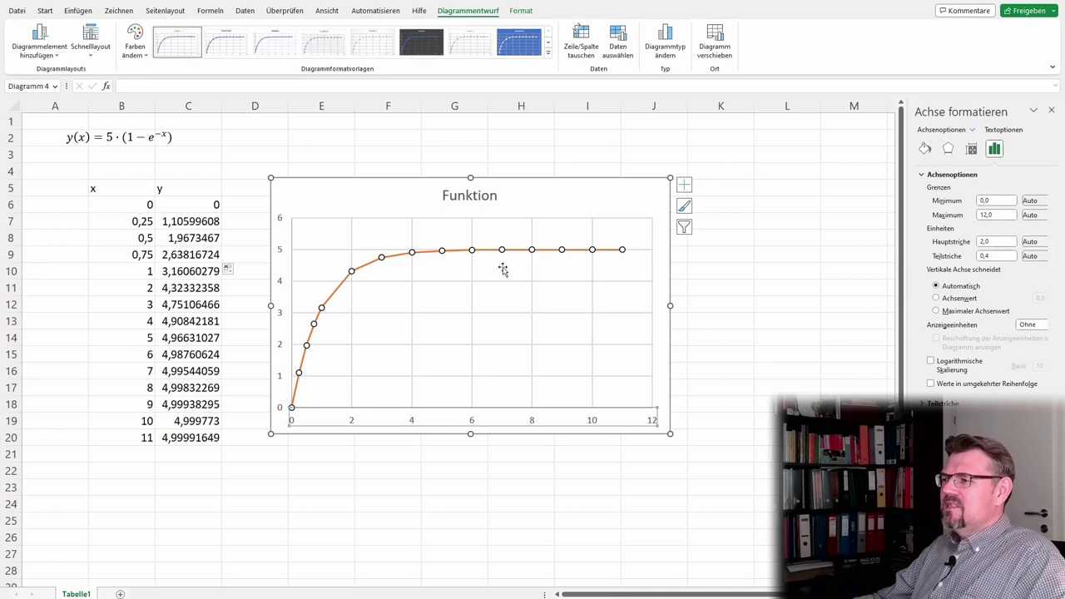
- Set the horizontal axis maximum to 7 and its minor unit to 0,25
{"action": "left_click", "coordinate": [1004, 215]}
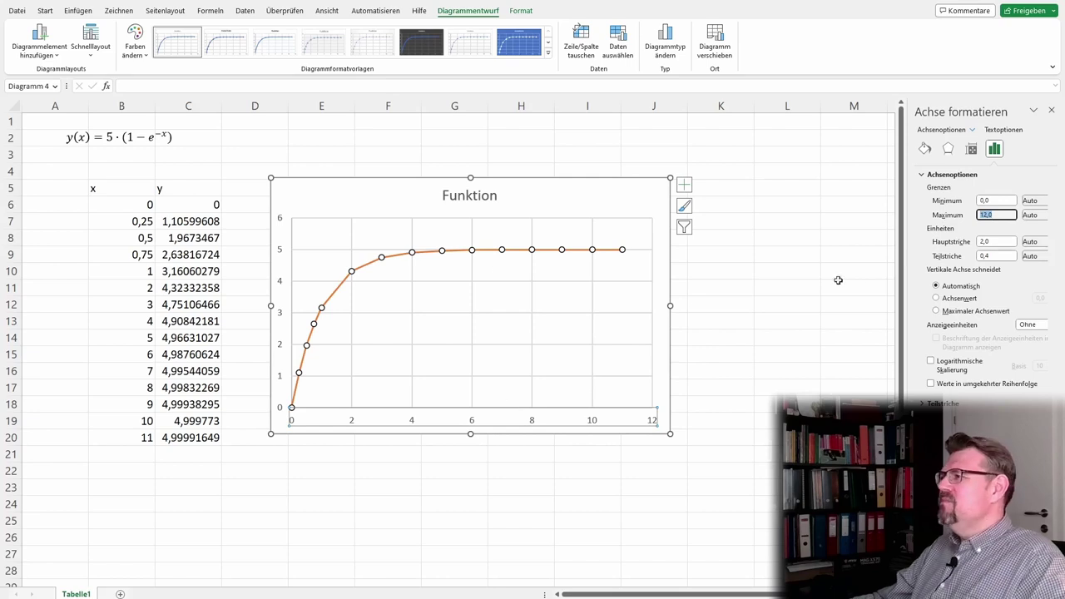
{"action": "type", "text": "7"}
{"action": "key", "text": "Return"}
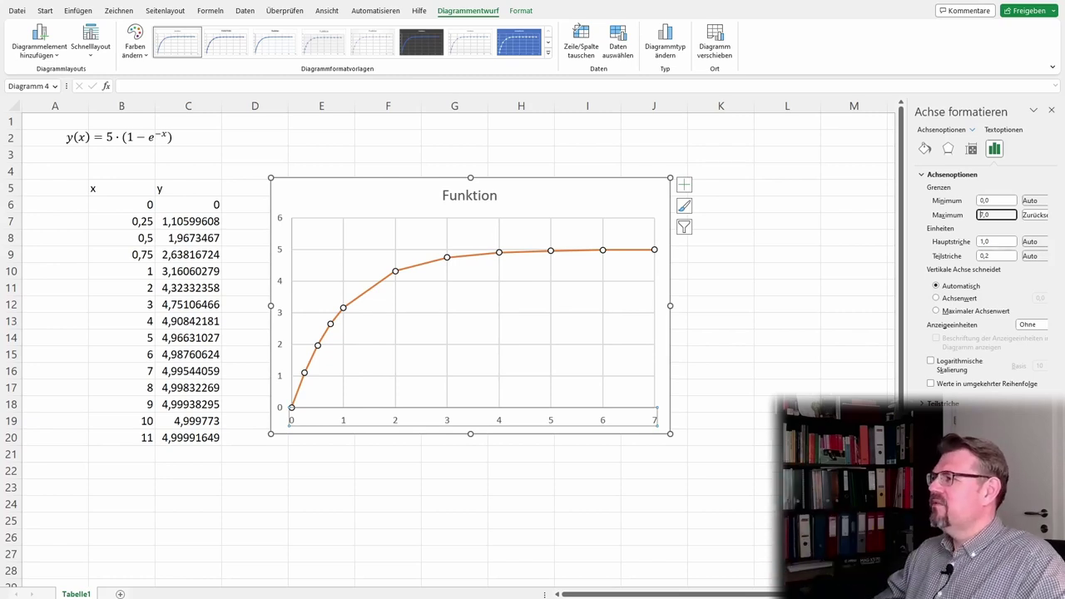
{"action": "left_click", "coordinate": [996, 242]}
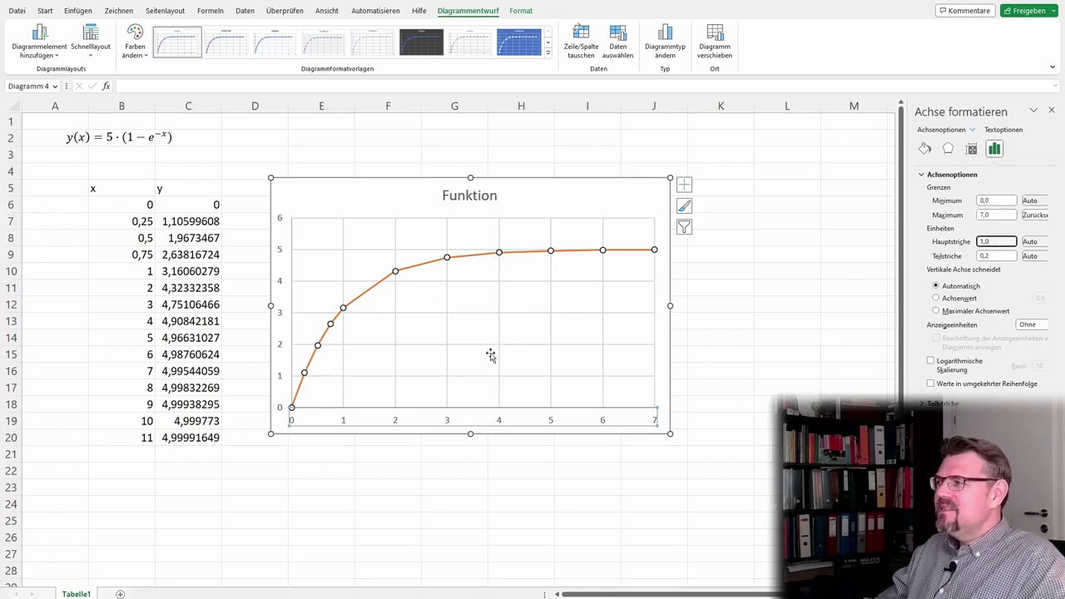
{"action": "left_click_drag", "start_coordinate": [995, 255], "coordinate": [971, 253]}
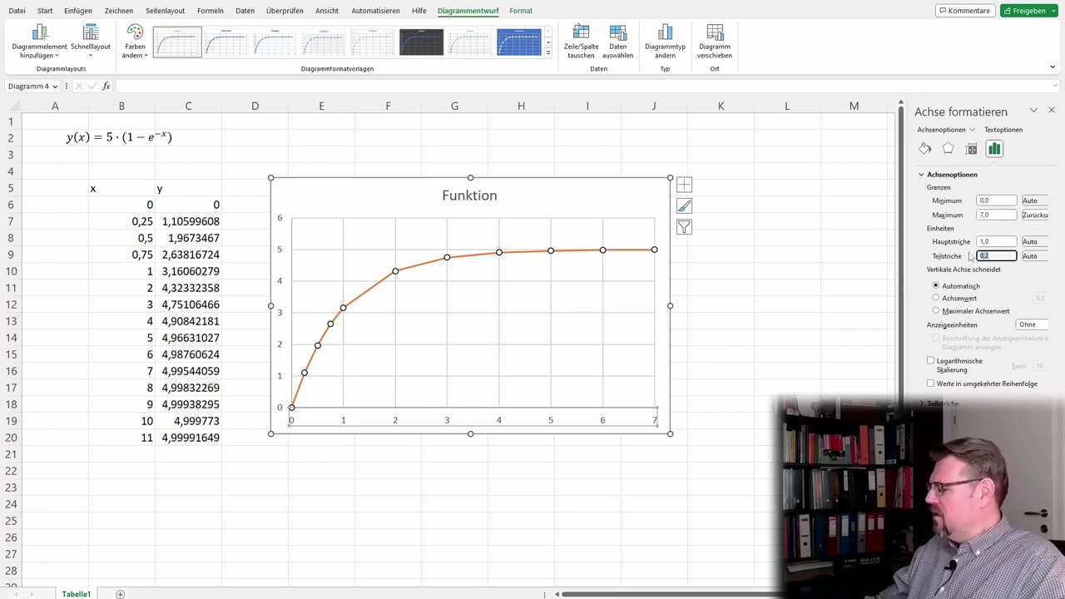
{"action": "type", "text": "0,25"}
{"action": "key", "text": "Return"}
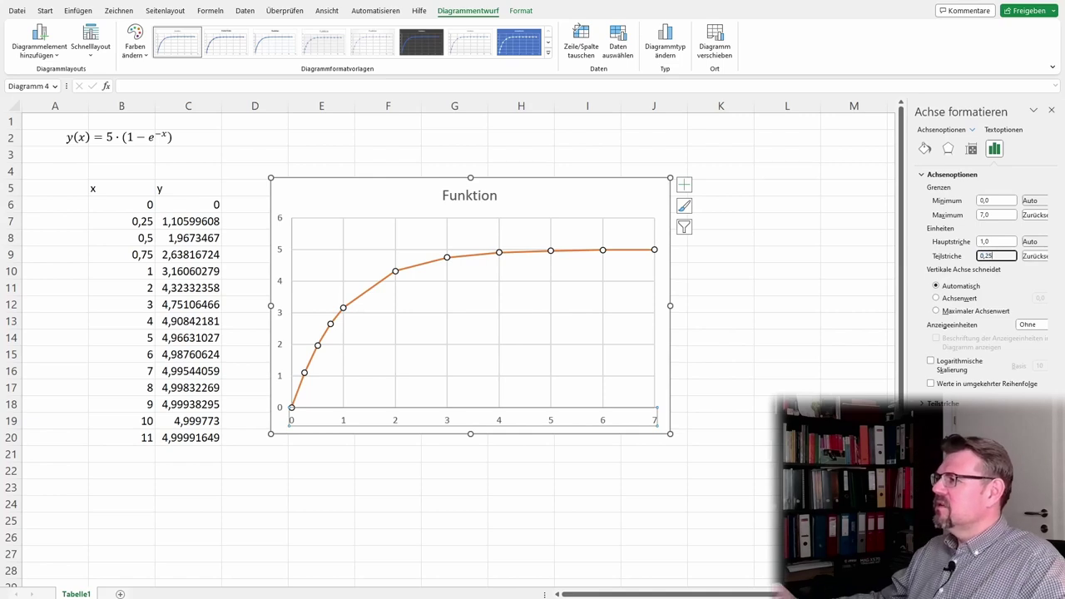
{"action": "left_click", "coordinate": [751, 338]}
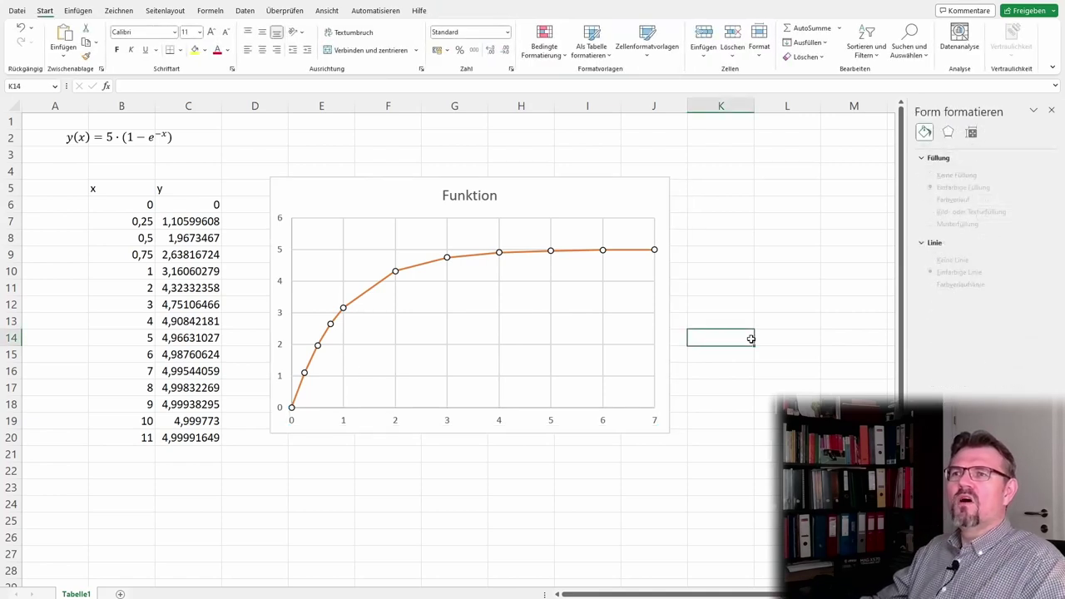
{"action": "left_click", "coordinate": [582, 214]}
- Turn on the primary minor vertical gridlines in the chart
{"action": "left_click", "coordinate": [683, 185]}
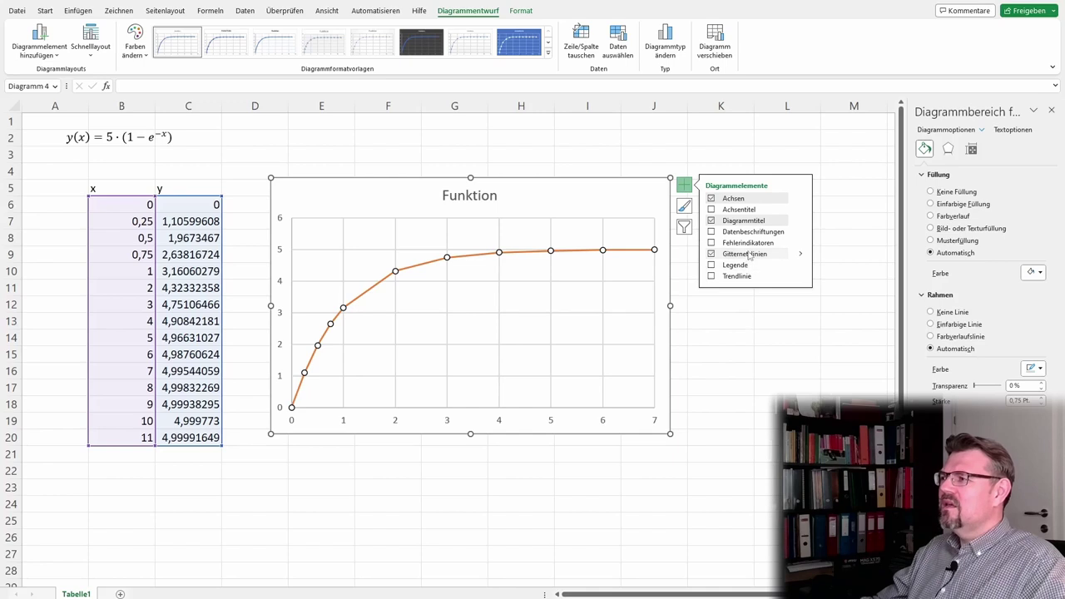
{"action": "left_click", "coordinate": [801, 254]}
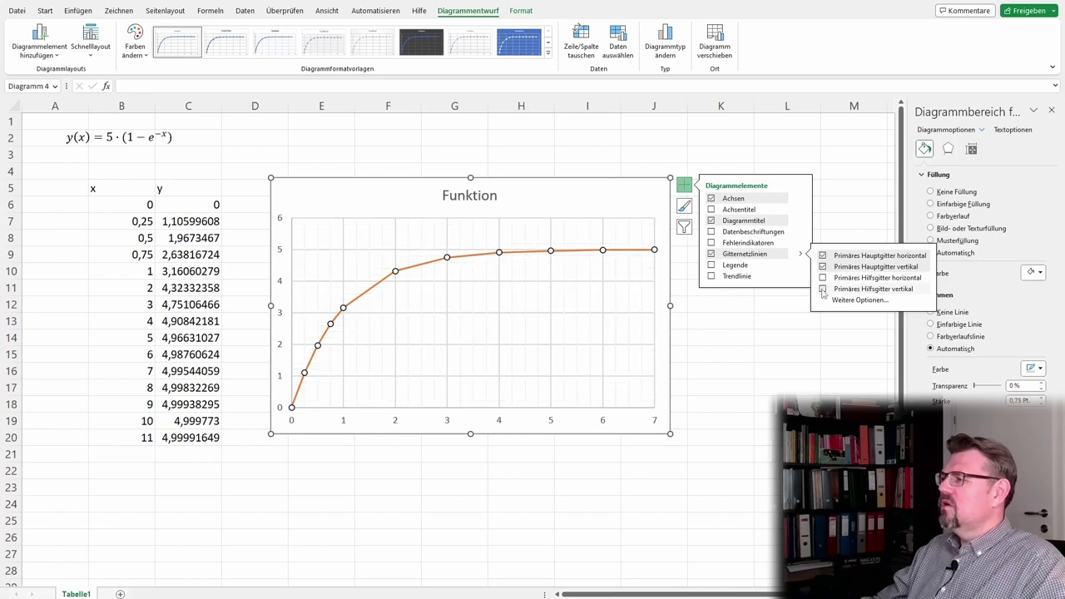
{"action": "left_click", "coordinate": [824, 288]}
{"action": "left_click", "coordinate": [774, 371]}
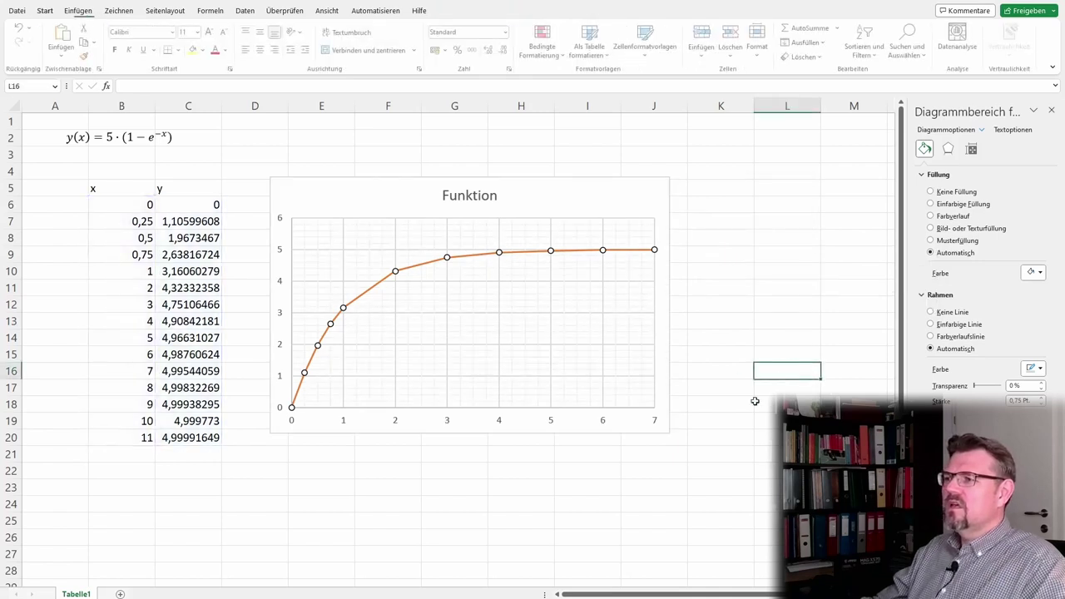
- Set the vertical axis minor unit to 0,1
{"action": "left_click", "coordinate": [282, 315]}
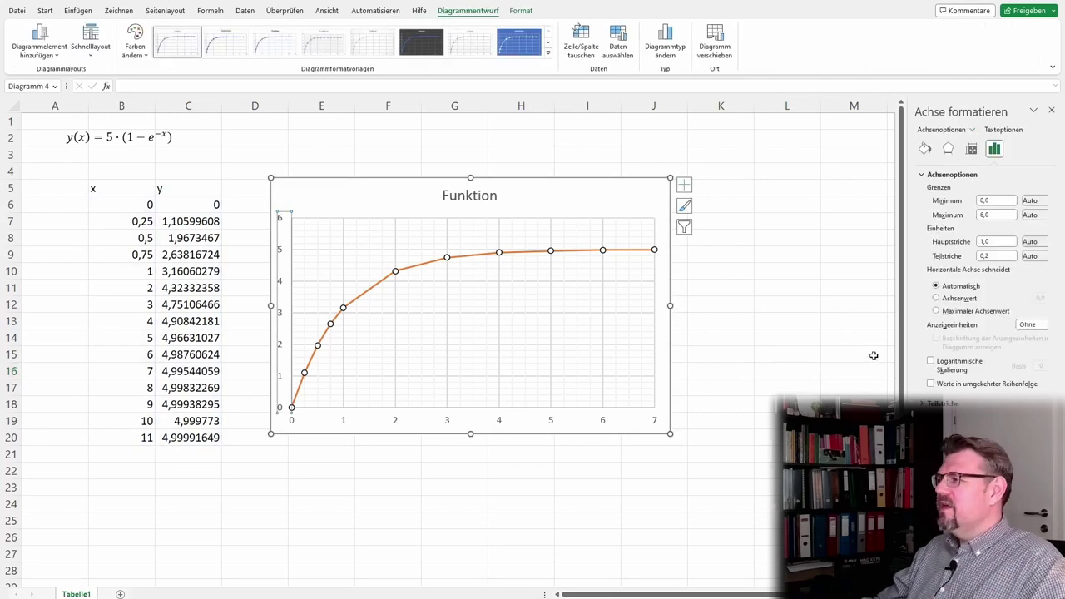
{"action": "double_click", "coordinate": [997, 257]}
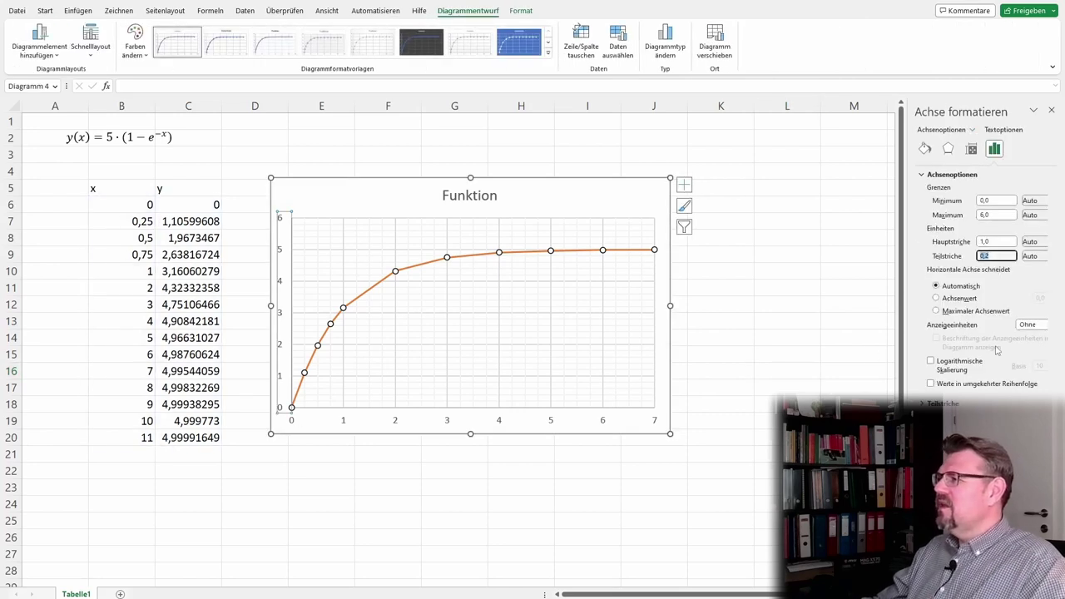
{"action": "type", "text": "0,25"}
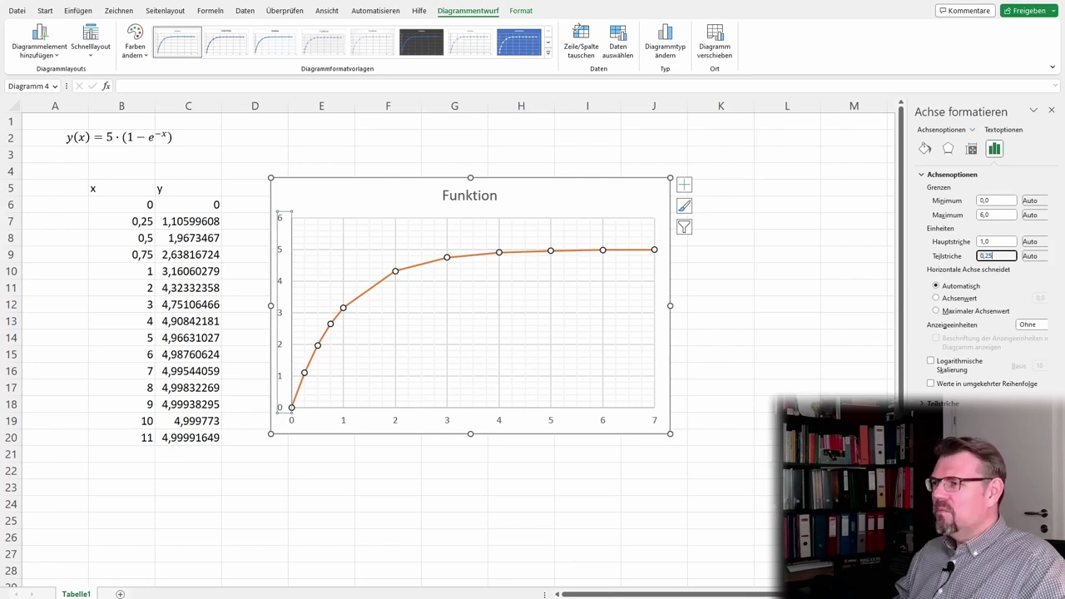
{"action": "left_click", "coordinate": [450, 517]}
{"action": "left_click", "coordinate": [280, 381]}
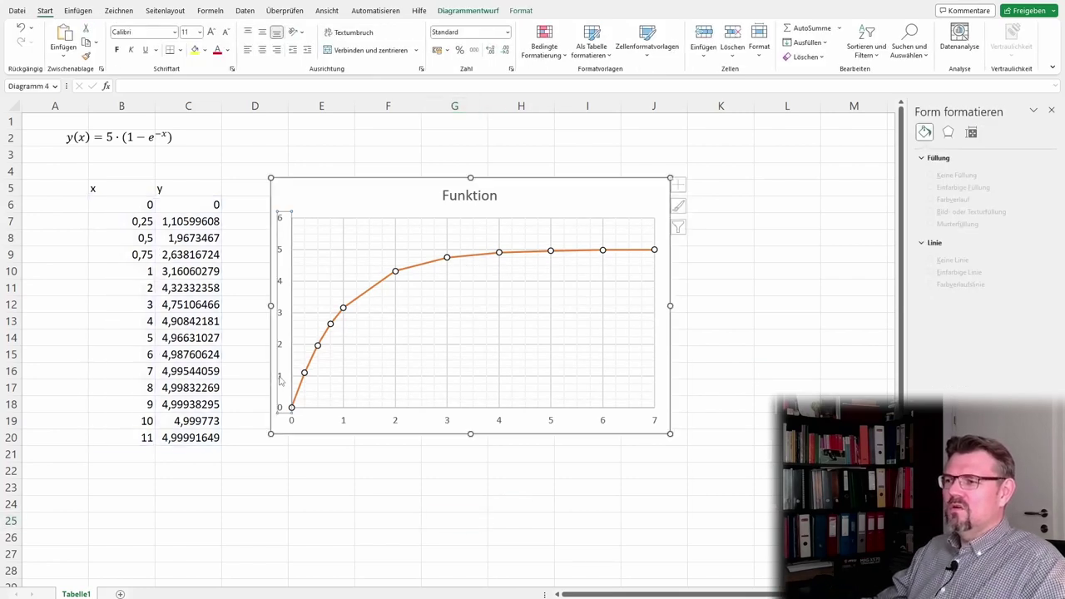
{"action": "triple_click", "coordinate": [997, 256]}
{"action": "type", "text": "0,1"}
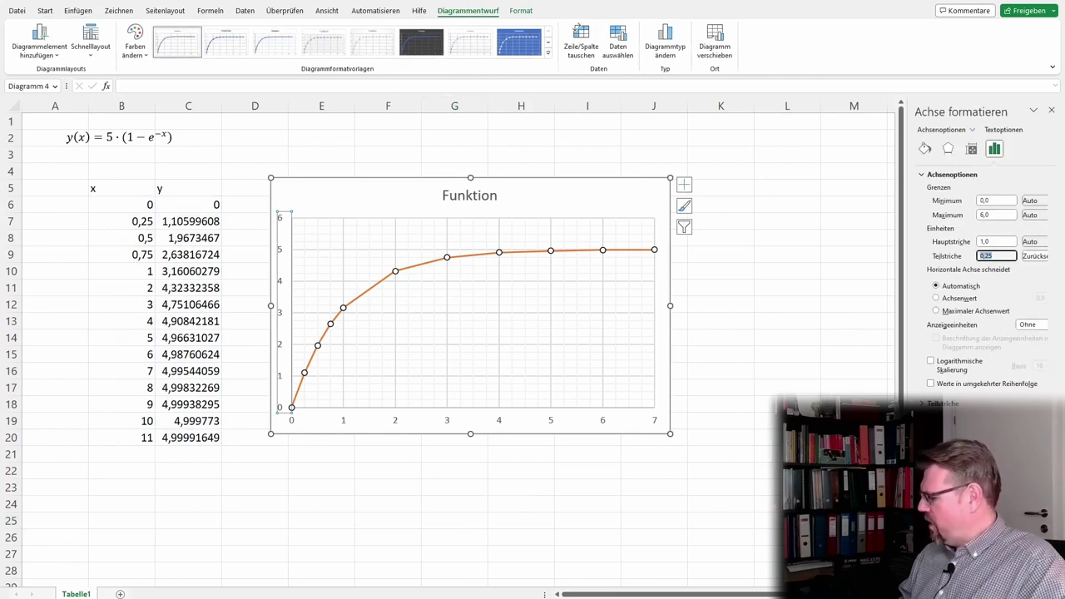
{"action": "key", "text": "Return"}
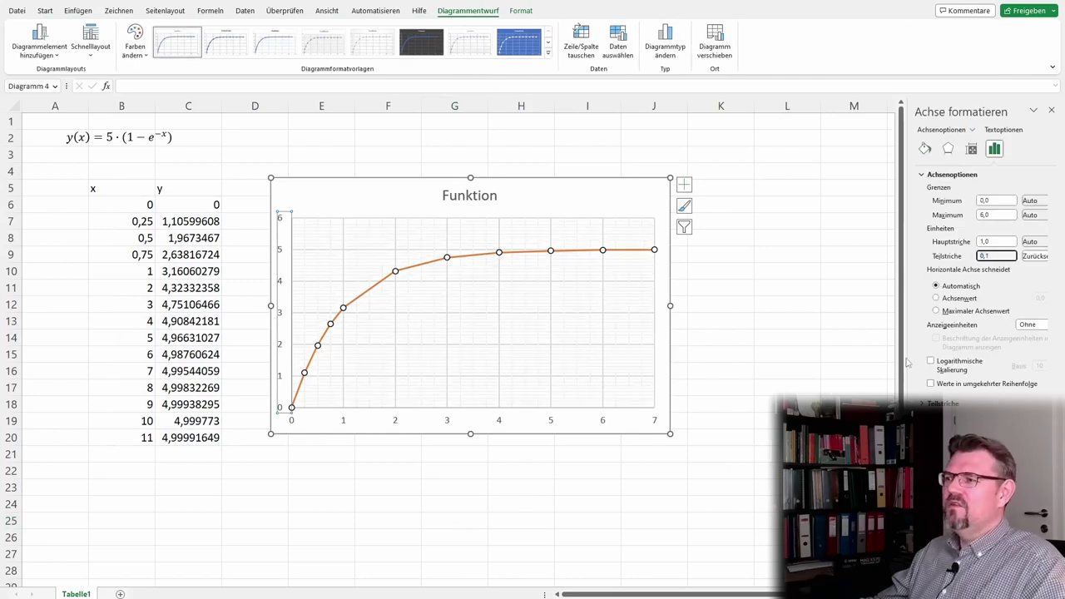
{"action": "left_click", "coordinate": [556, 533]}
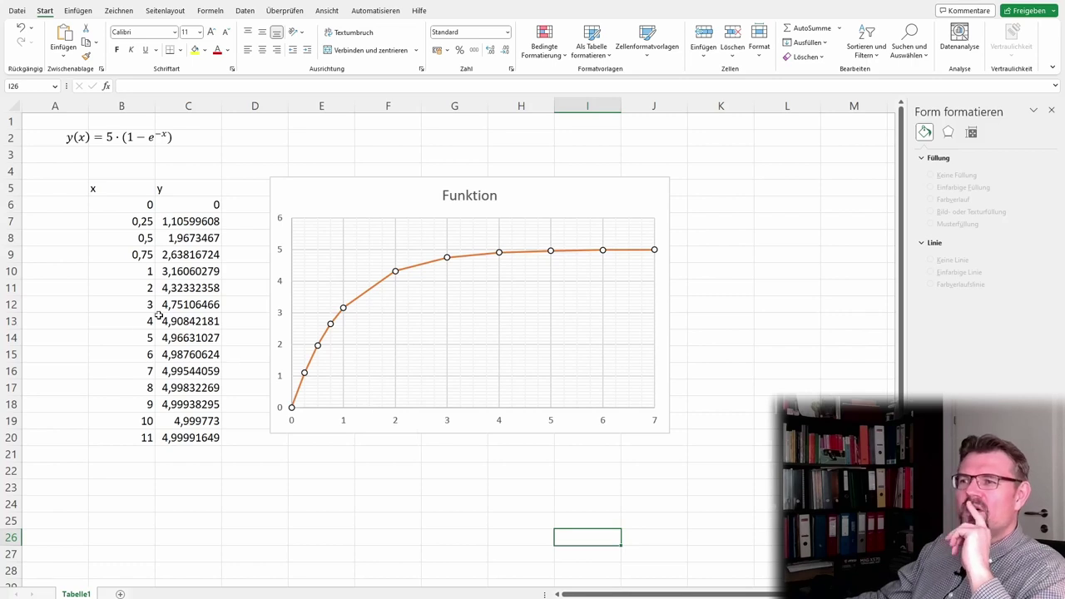
- Insert new table rows above x = 2 and x = 3, entering x values 1,5 and 2,5
{"action": "left_click", "coordinate": [12, 288]}
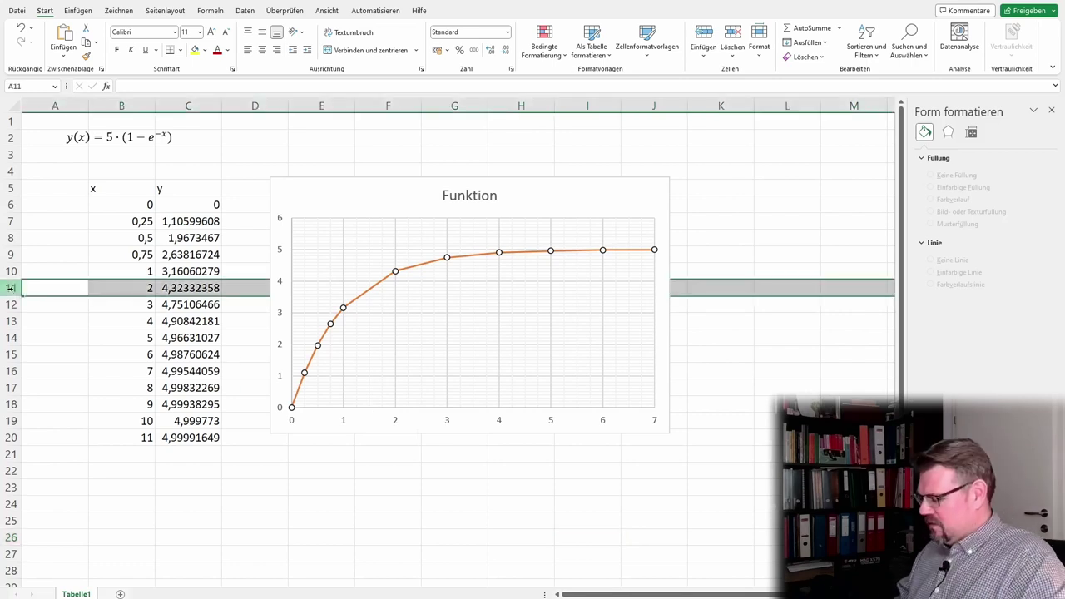
{"action": "key", "text": "ctrl+plus"}
{"action": "key", "text": "Right"}
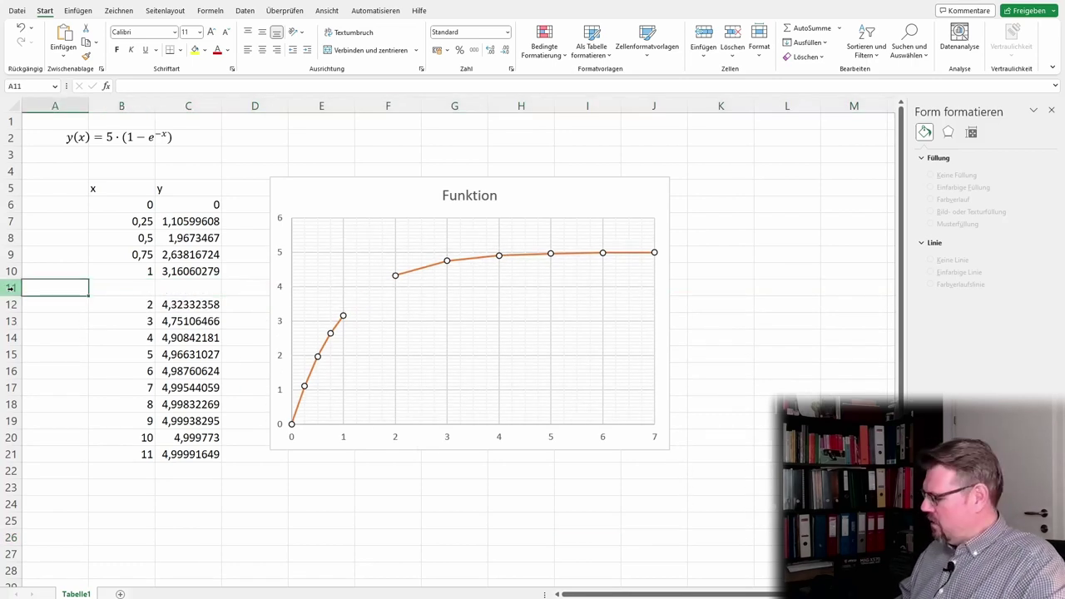
{"action": "type", "text": "1,5"}
{"action": "key", "text": "Return"}
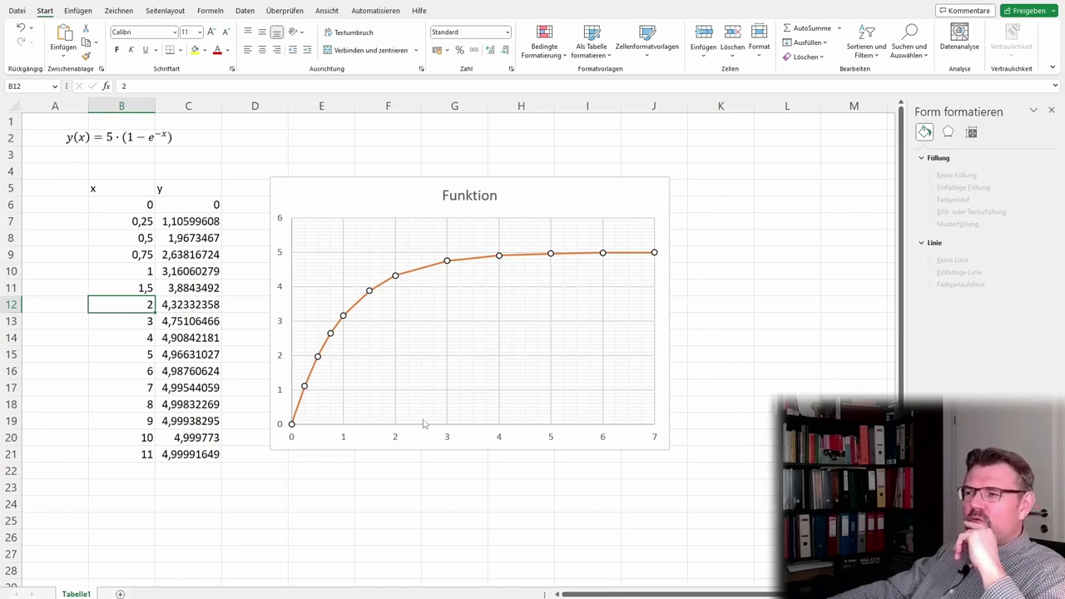
{"action": "left_click", "coordinate": [12, 321]}
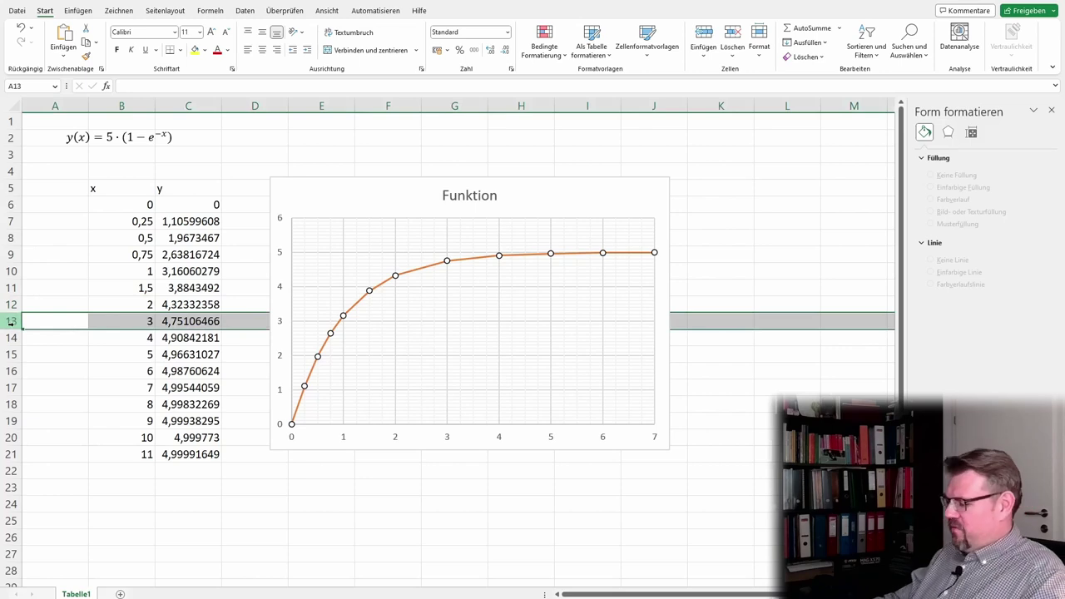
{"action": "key", "text": "ctrl+plus"}
{"action": "key", "text": "Right"}
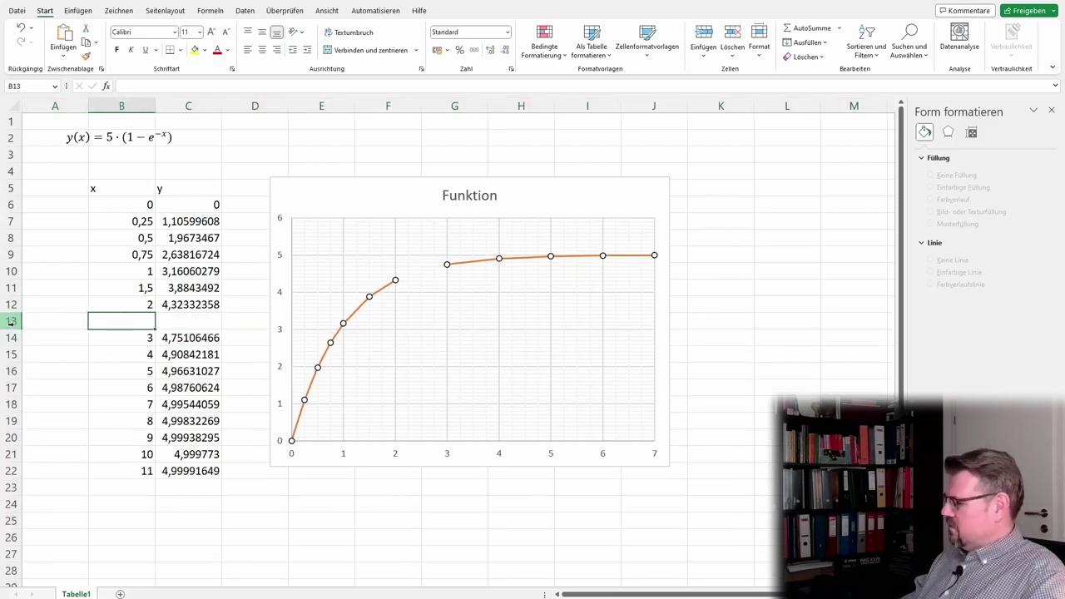
{"action": "type", "text": "2,5"}
{"action": "key", "text": "Return"}
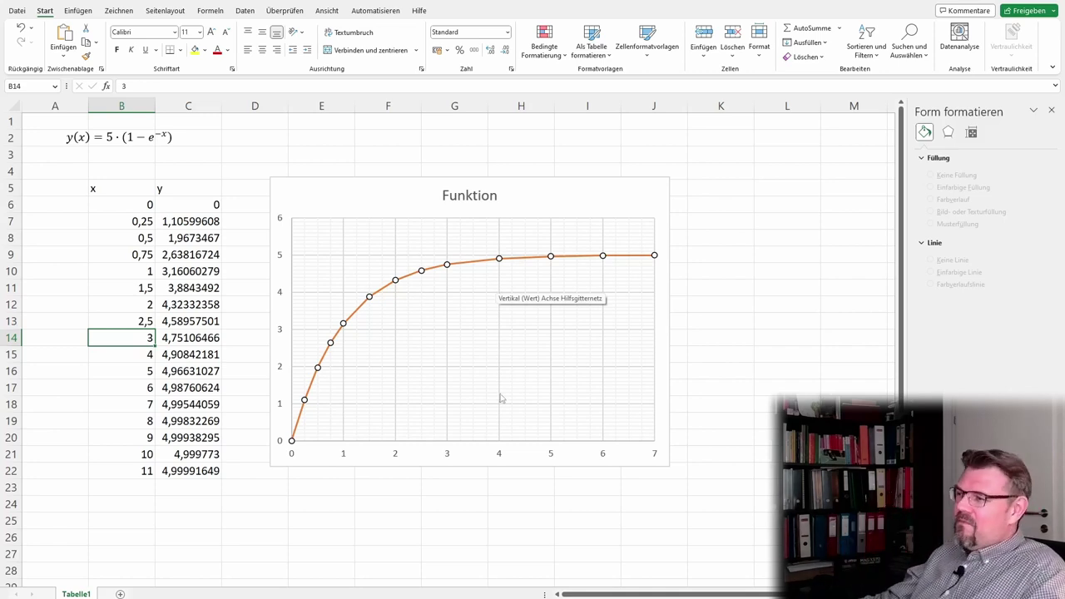
- Set the horizontal axis minimum to 3 and the vertical axis range to 4–5
{"action": "left_click", "coordinate": [498, 456]}
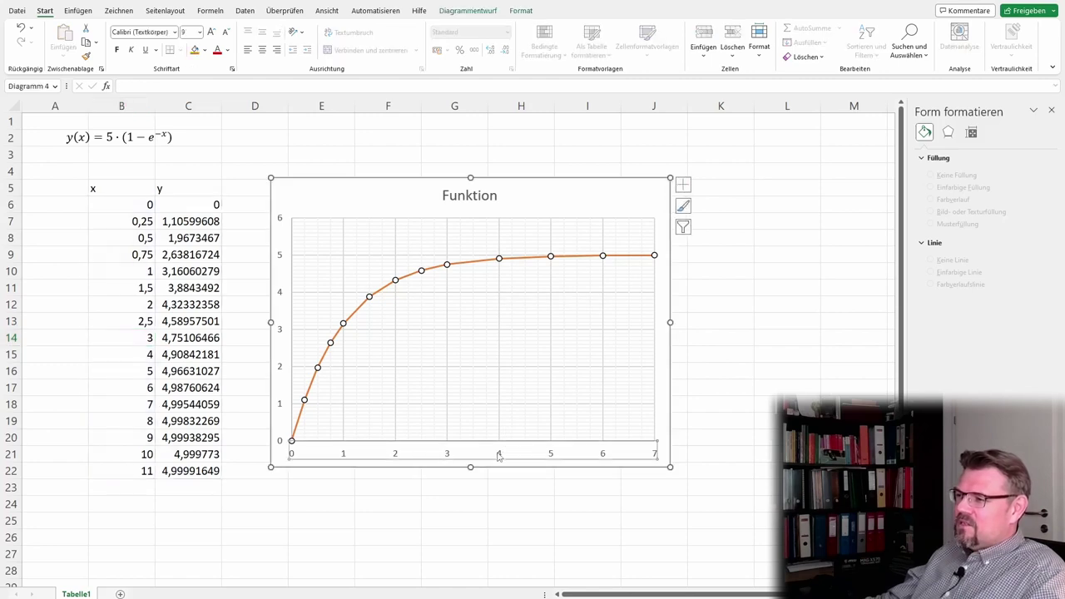
{"action": "left_click", "coordinate": [999, 202]}
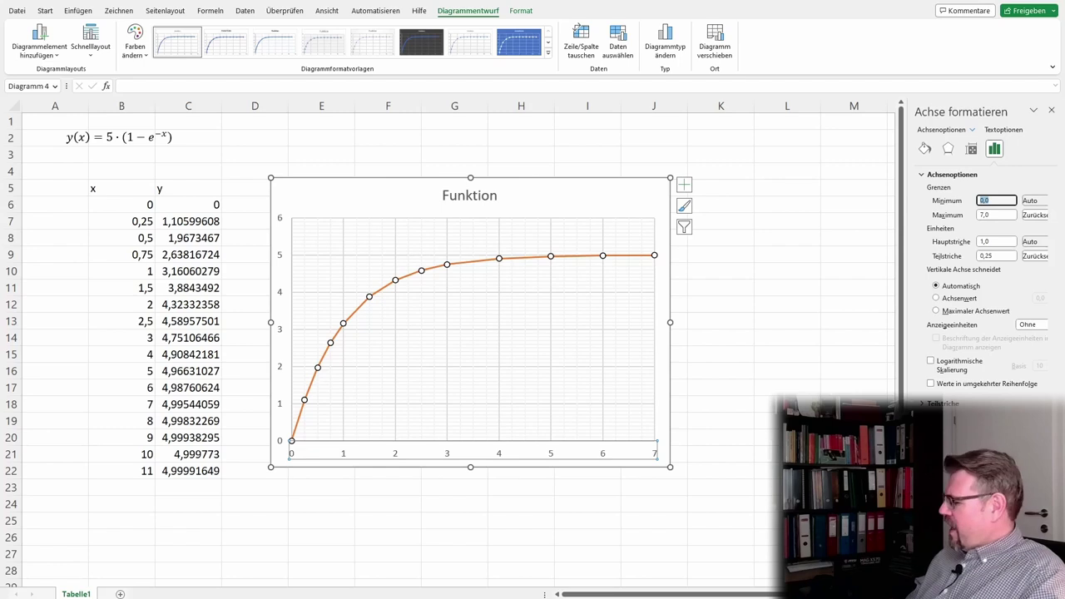
{"action": "key", "text": "Return"}
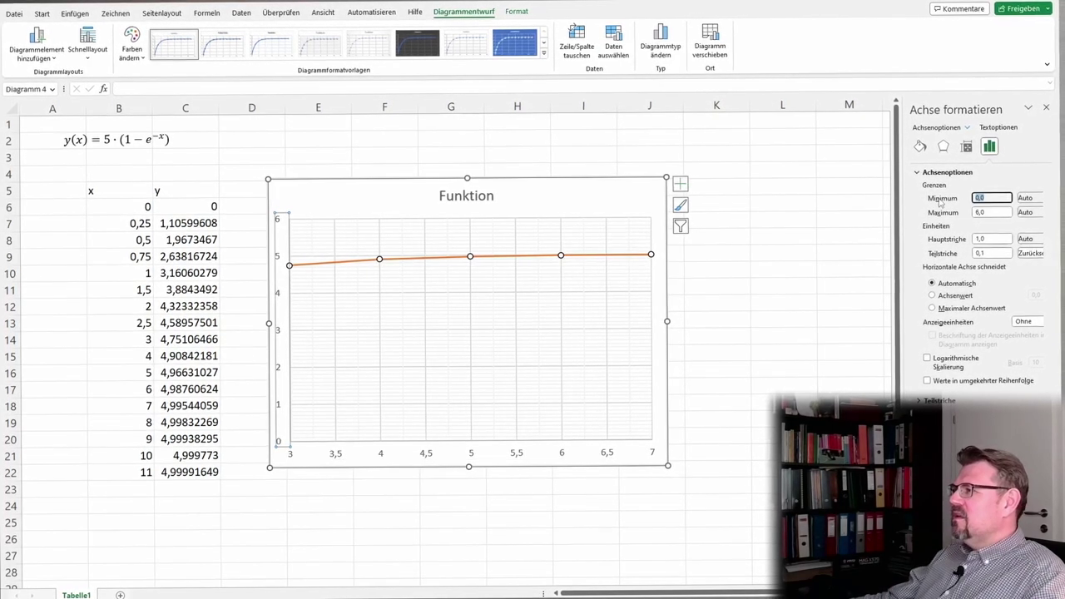
{"action": "left_click", "coordinate": [991, 211]}
{"action": "type", "text": "5"}
{"action": "key", "text": "Return"}
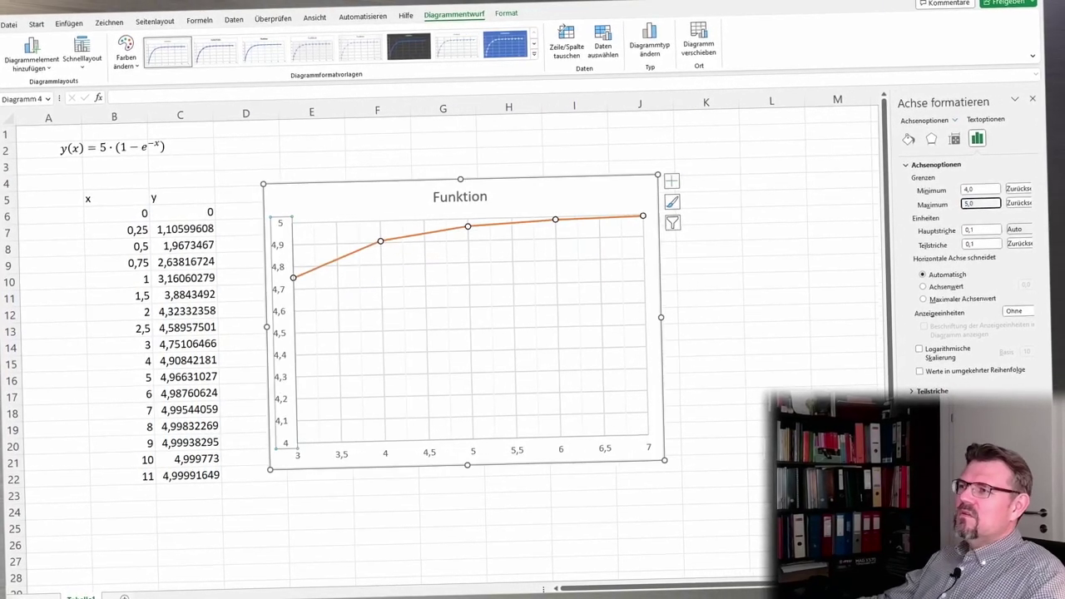
{"action": "left_click", "coordinate": [769, 337]}
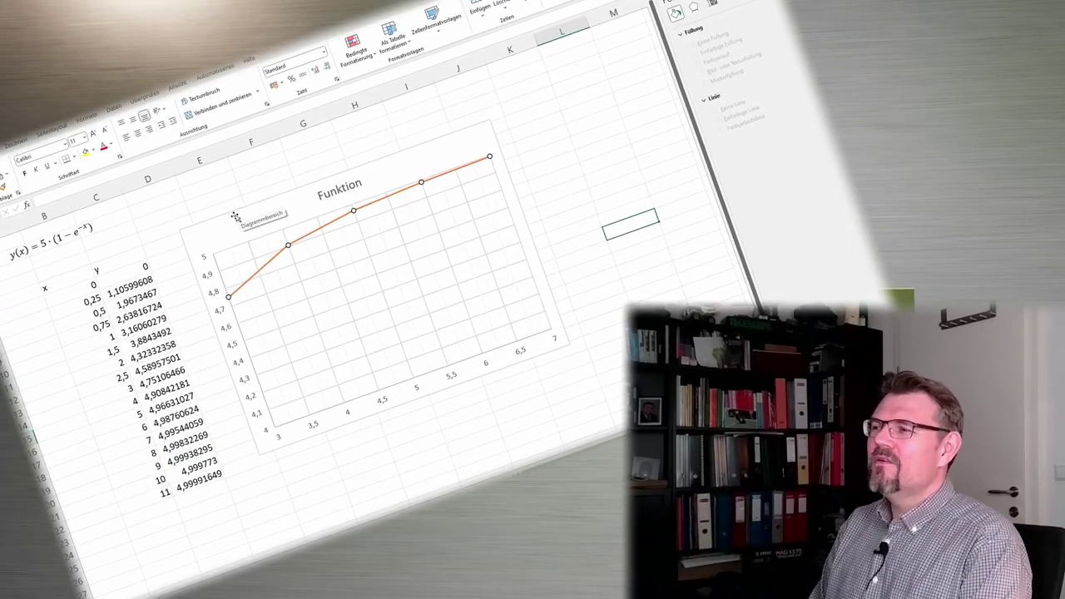
- Reset the vertical axis minimum to 0
{"action": "left_click", "coordinate": [214, 314]}
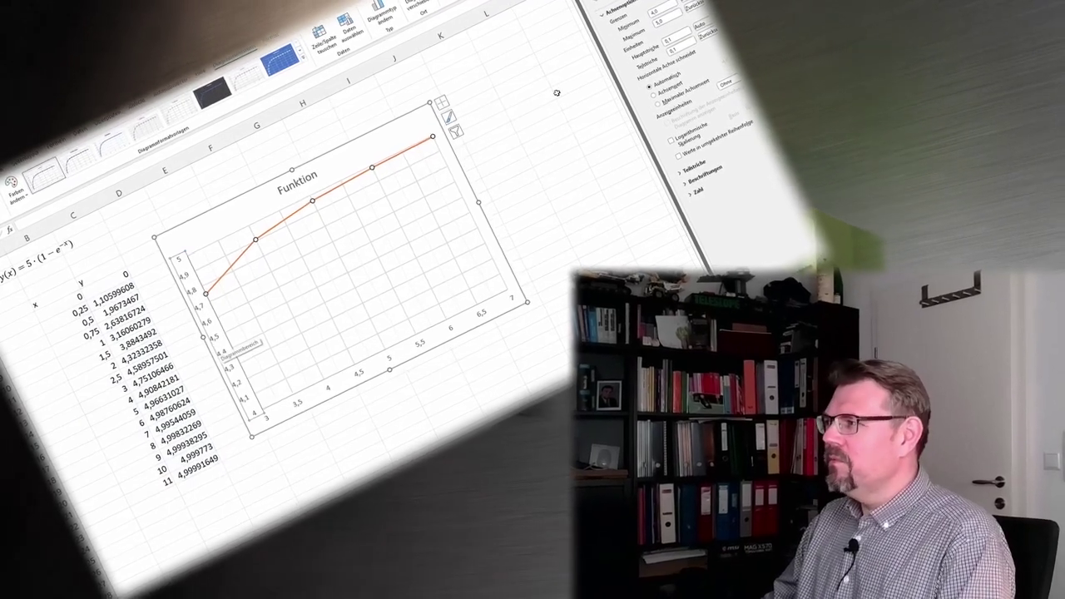
{"action": "key", "text": "Return"}
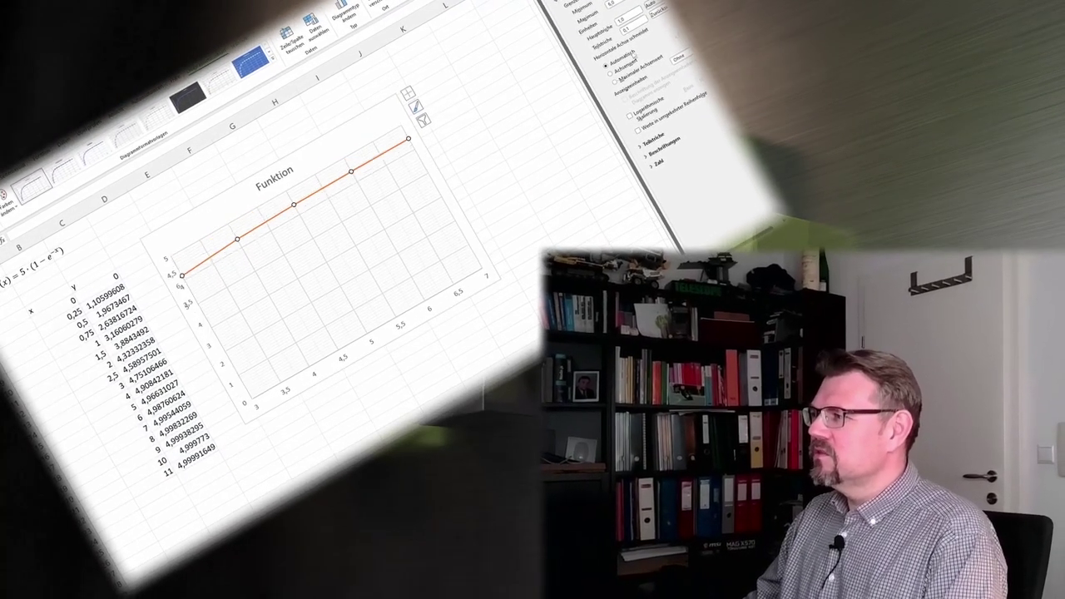